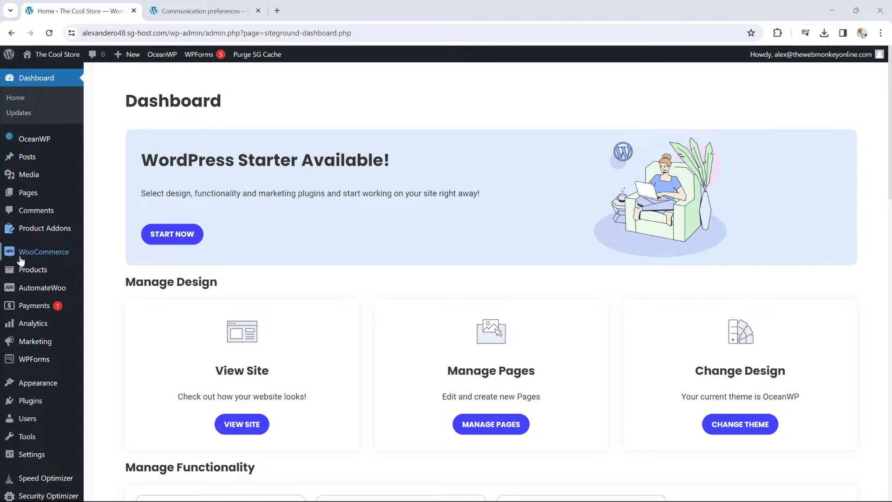
# Open the general settings of AutomateWoo.
pyautogui.moveTo(40, 290)
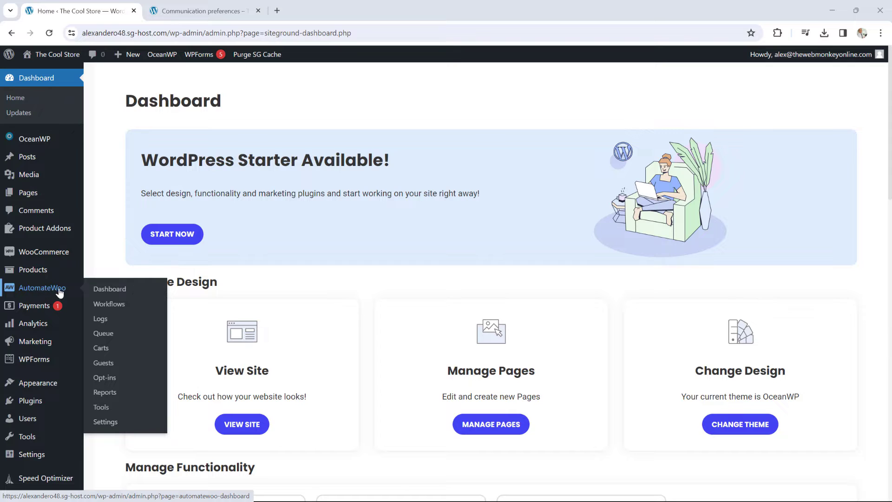
pyautogui.click(103, 290)
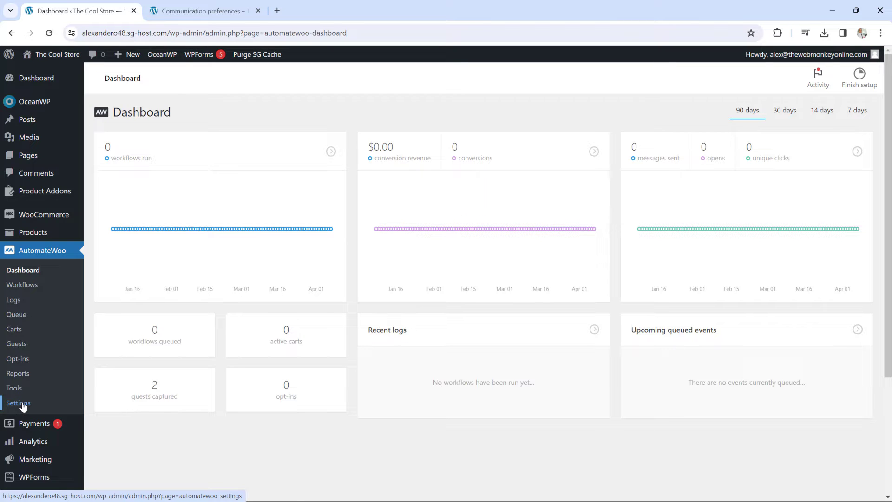
pyautogui.click(19, 403)
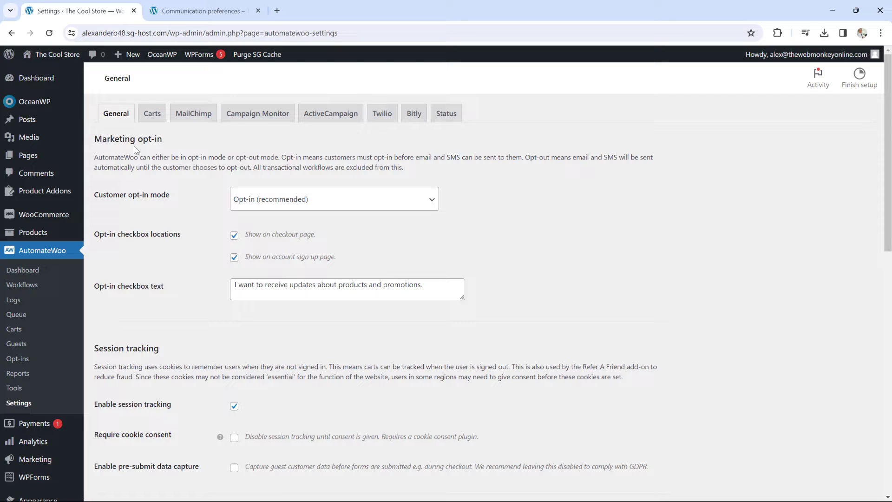
# Switch the customer opt-in mode to Opt-out and back to Opt-in (recommended), accepting the notice.
pyautogui.click(276, 207)
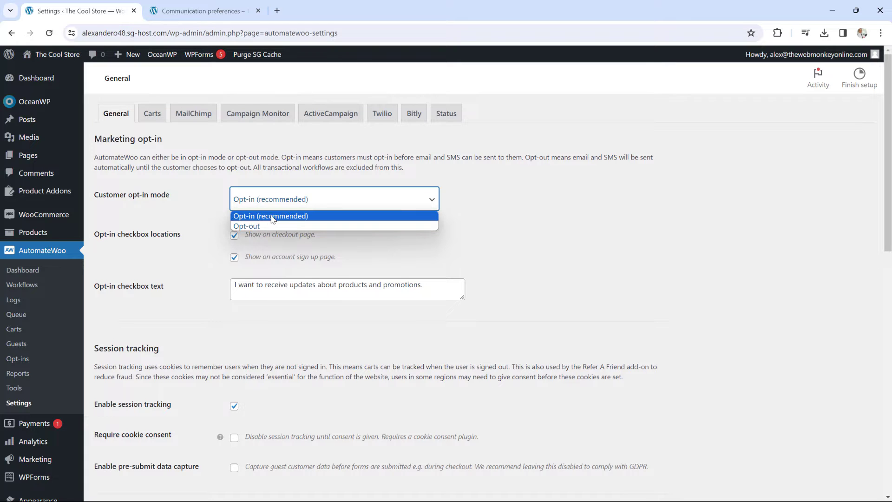
pyautogui.click(273, 219)
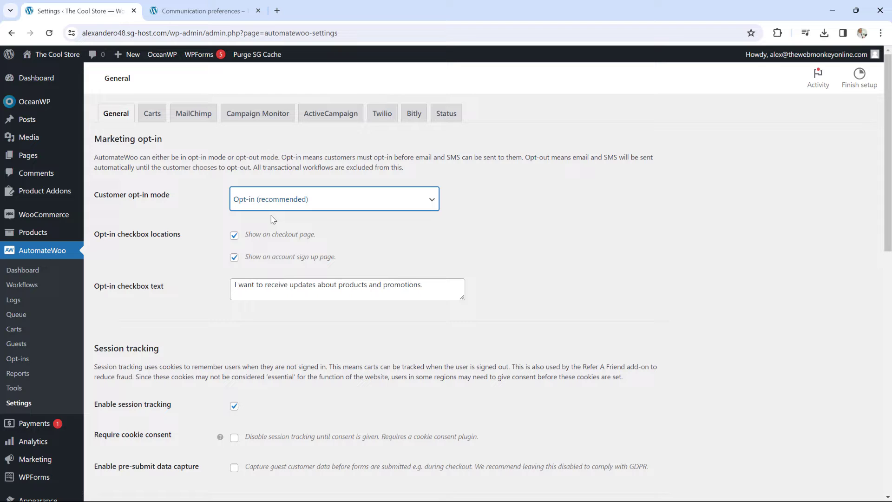
pyautogui.click(273, 205)
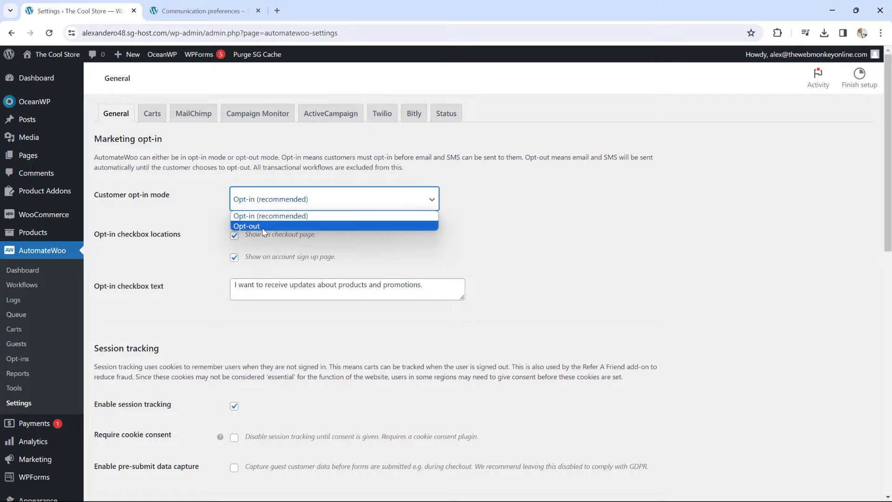
pyautogui.click(265, 227)
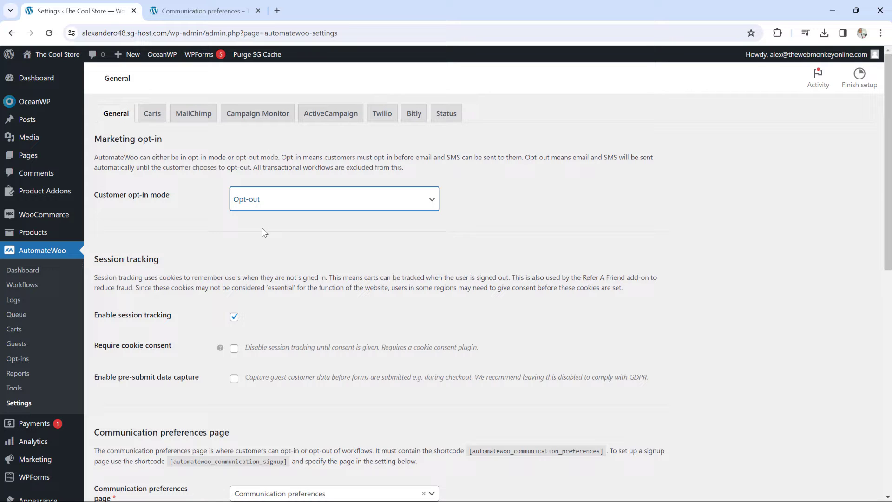
pyautogui.click(275, 206)
pyautogui.click(277, 217)
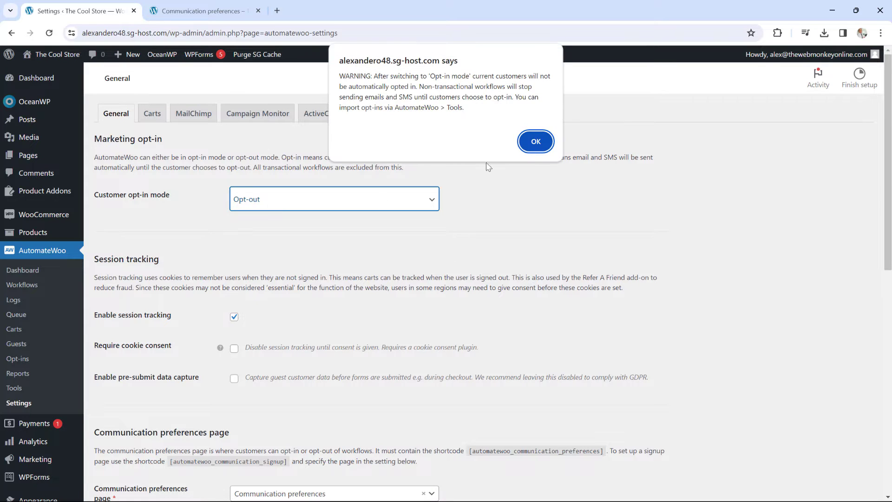
pyautogui.click(536, 141)
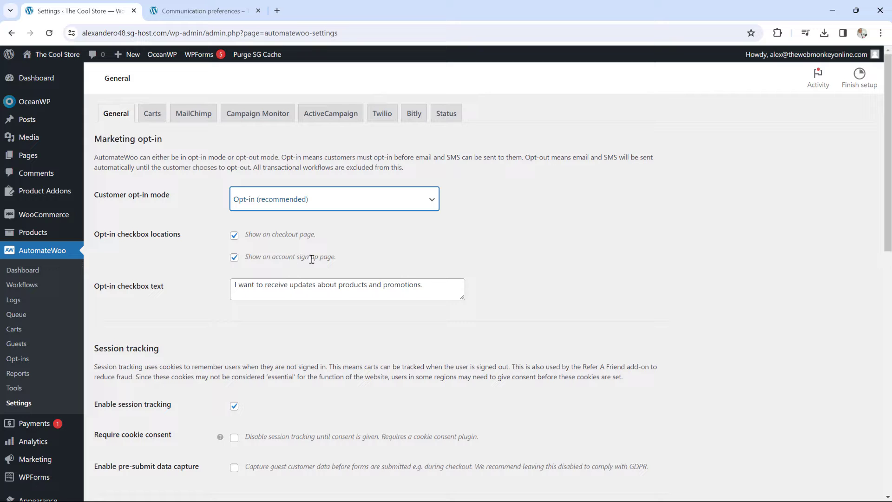
# Look at the marketing opt-in checkbox text above the order button on the store's checkout page in the other browser, and return to the settings.
pyautogui.hotkey('alt', 'Tab')
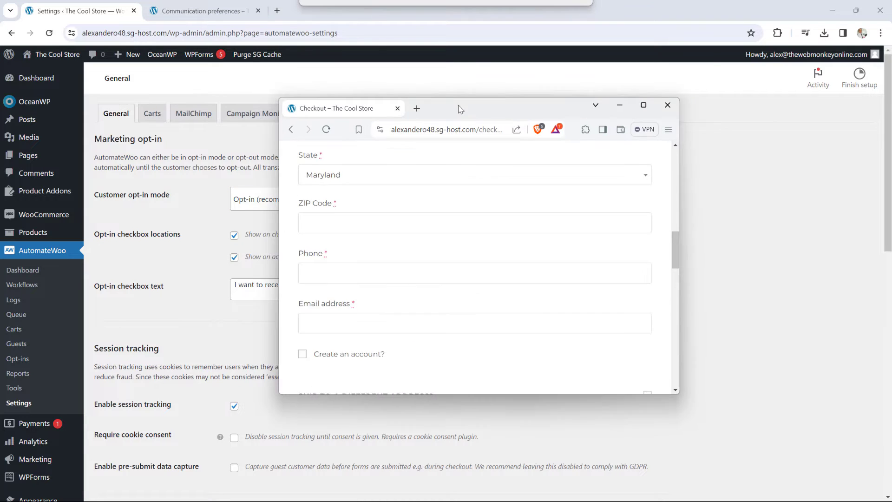
pyautogui.doubleClick(462, 121)
pyautogui.scroll(2, 617, 281)
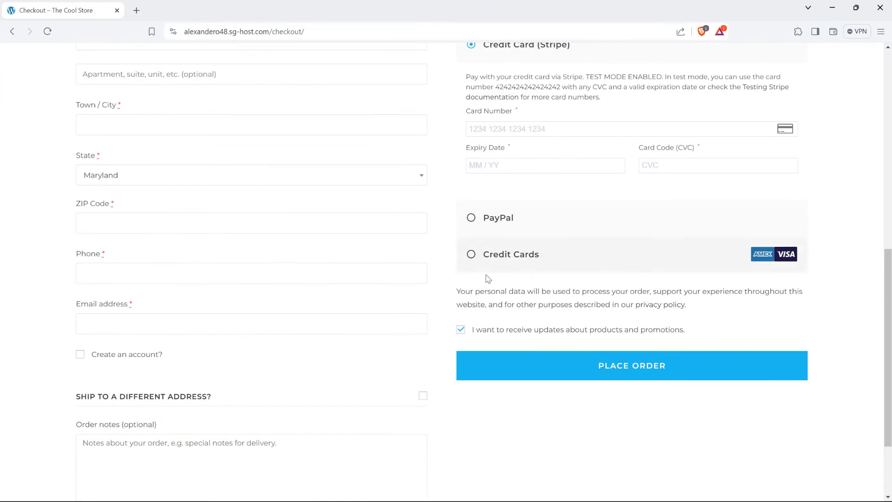
pyautogui.moveTo(474, 333); pyautogui.dragTo(625, 335)
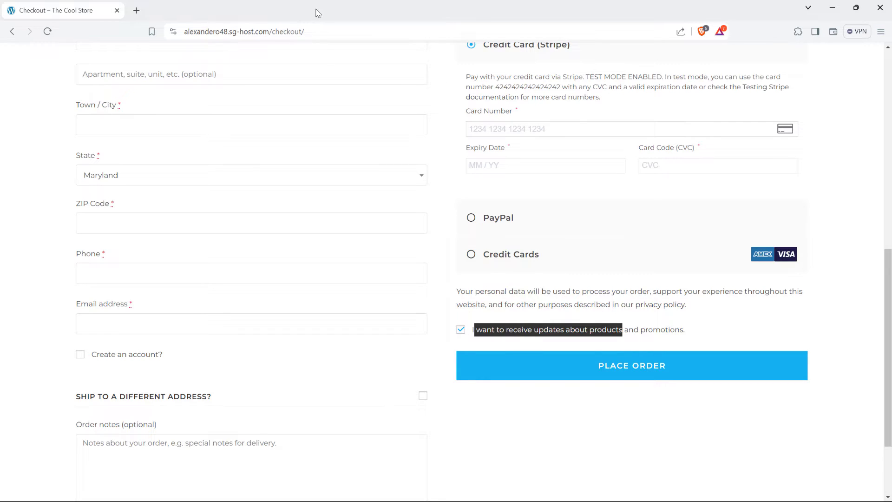
pyautogui.click(832, 7)
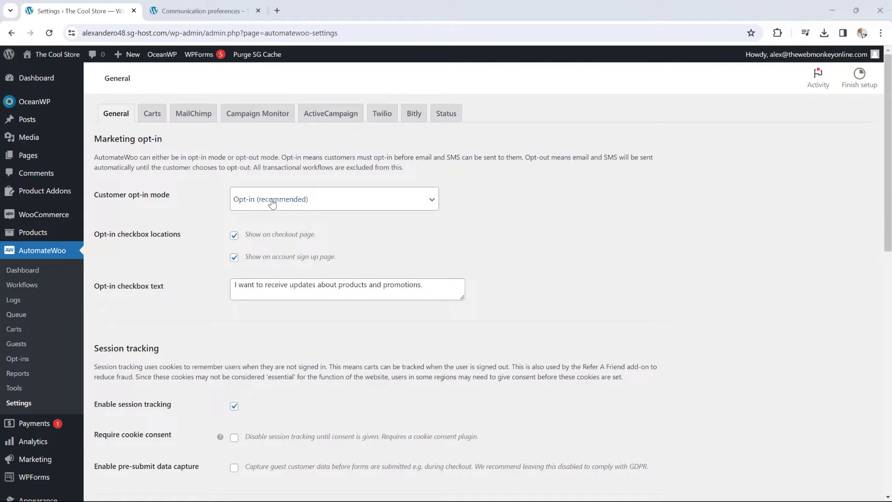
# Choose Communication preferences as the optional communication signup page.
pyautogui.click(361, 203)
pyautogui.click(511, 236)
pyautogui.scroll(-3, 664, 251)
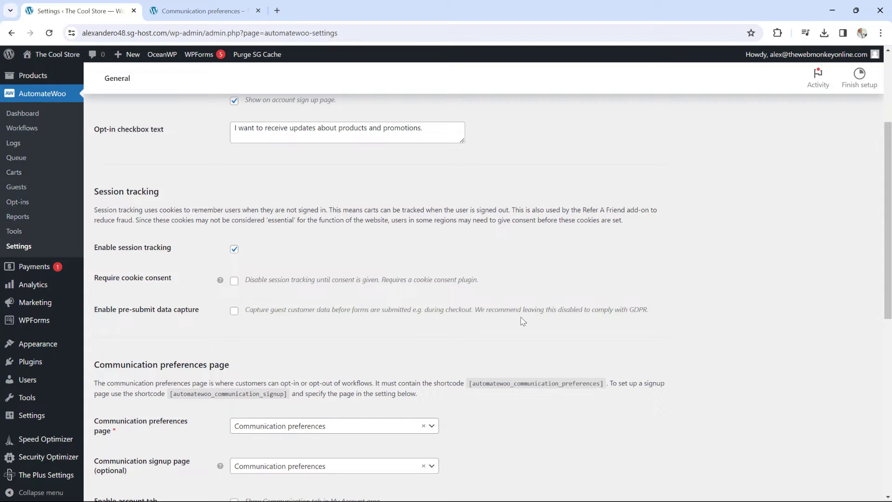
pyautogui.scroll(-5, 525, 316)
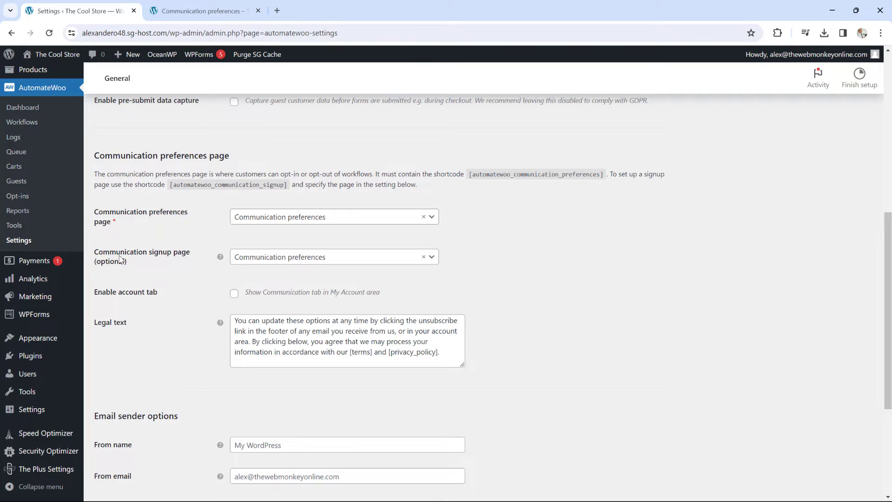
pyautogui.click(285, 262)
pyautogui.scroll(-1, 263, 336)
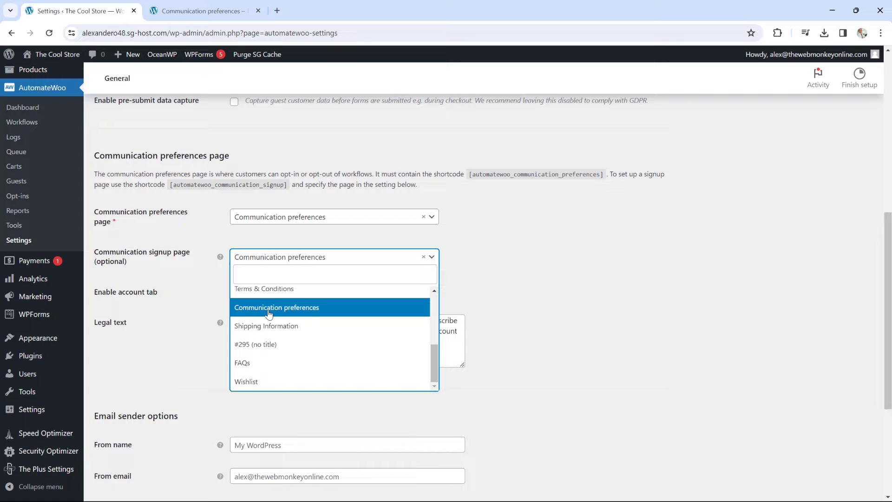
pyautogui.click(268, 312)
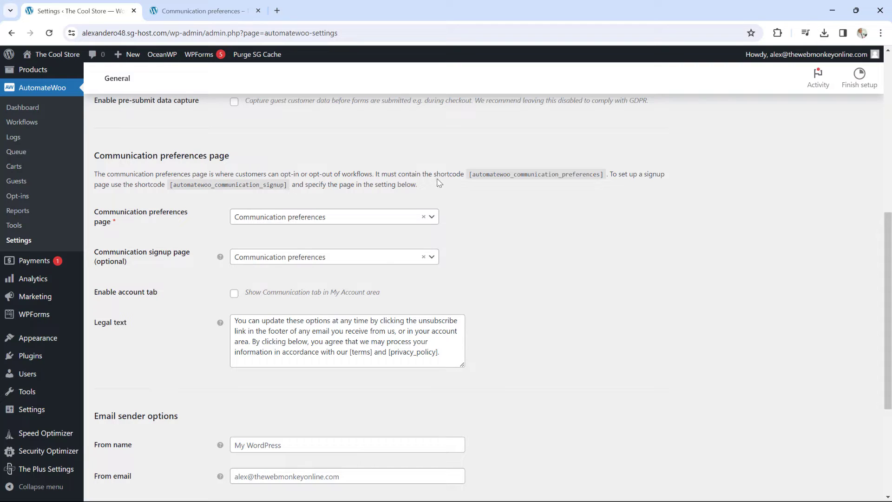
# Examine the two communication page shortcodes and the store's Communication preferences page, and close that page.
pyautogui.moveTo(466, 176); pyautogui.dragTo(653, 175)
pyautogui.moveTo(171, 184); pyautogui.dragTo(291, 188)
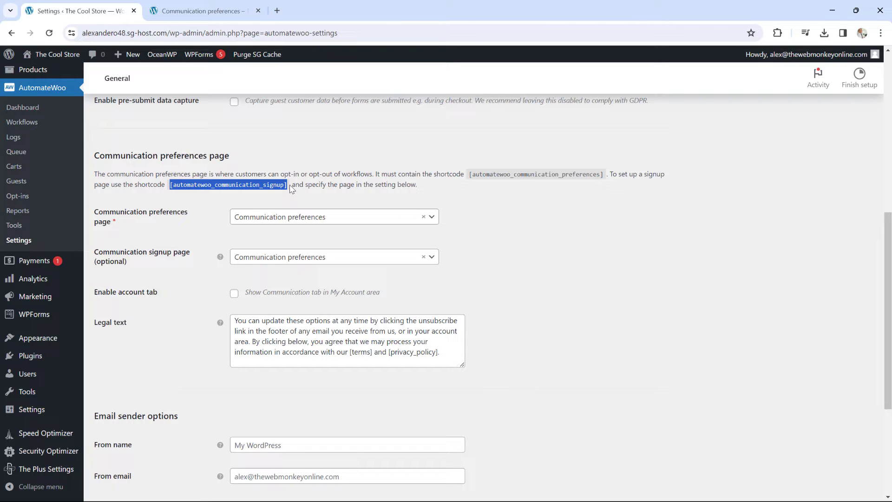
pyautogui.click(228, 10)
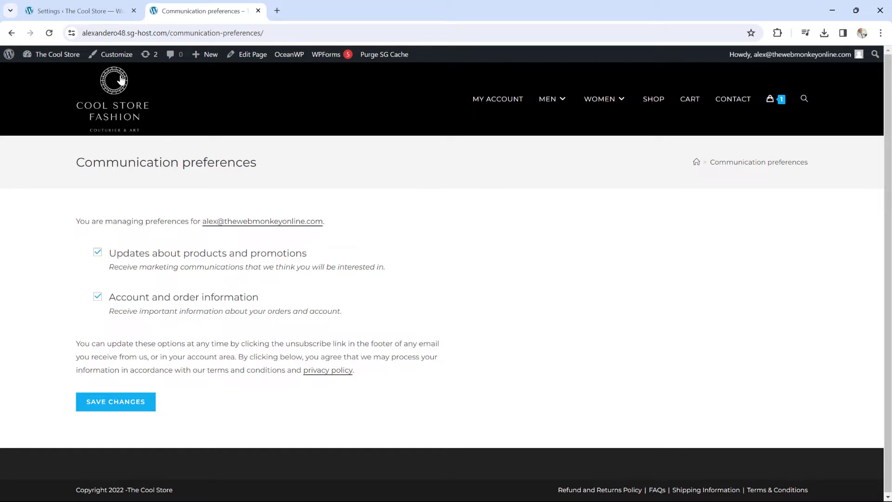
pyautogui.click(258, 10)
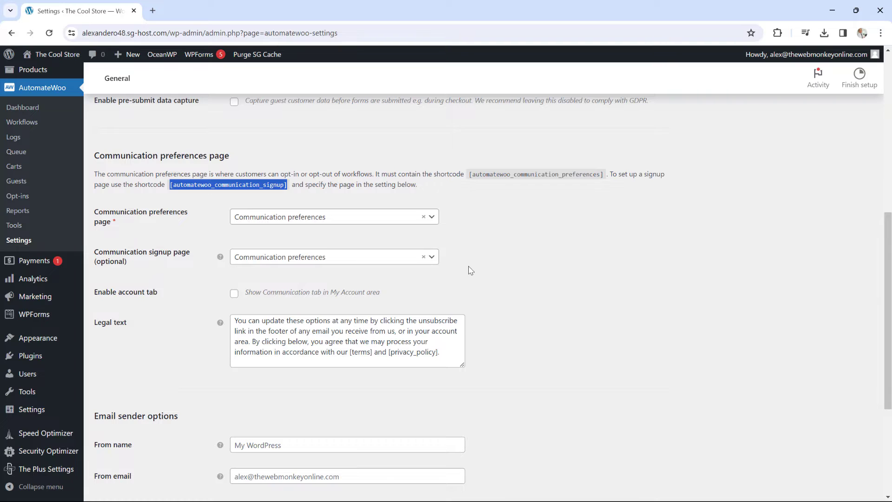
# Check the email sender and miscellaneous options, and save the general settings.
pyautogui.scroll(-3, 471, 270)
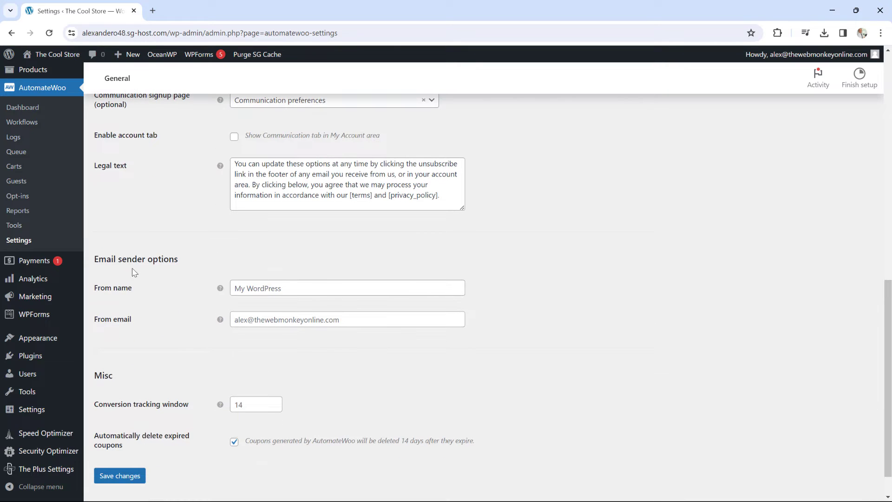
pyautogui.click(291, 287)
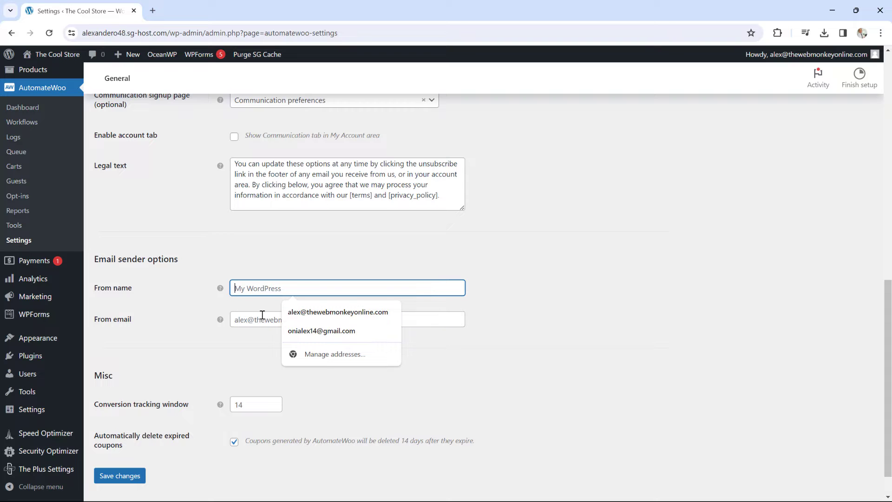
pyautogui.scroll(-1, 557, 342)
pyautogui.click(557, 341)
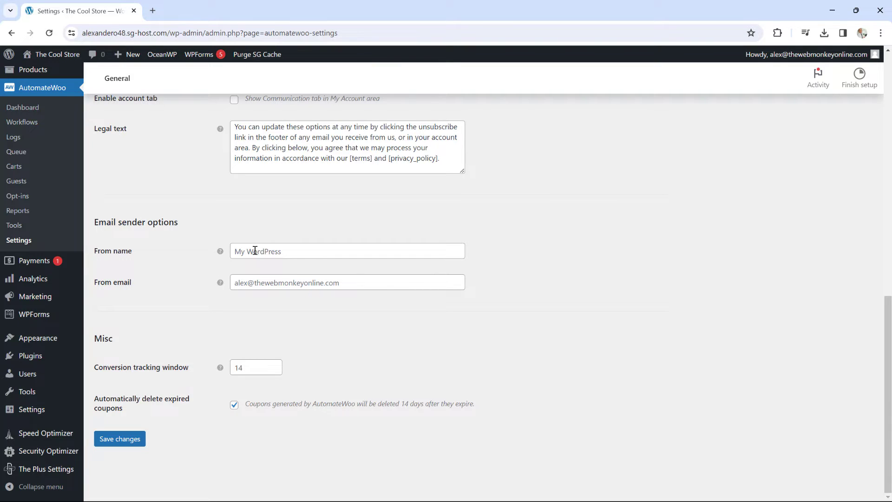
pyautogui.click(128, 436)
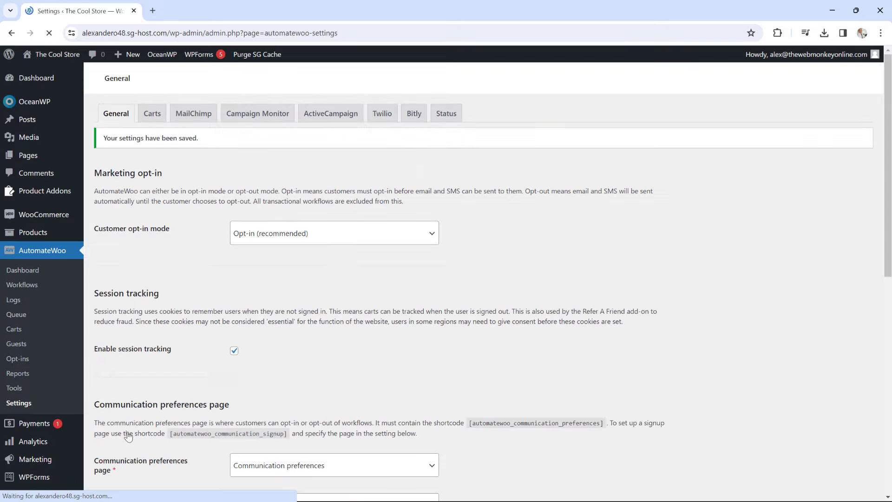
# Open the cart settings and examine the abandoned cart timeout and the option for failed, cancelled and pending orders.
pyautogui.click(155, 118)
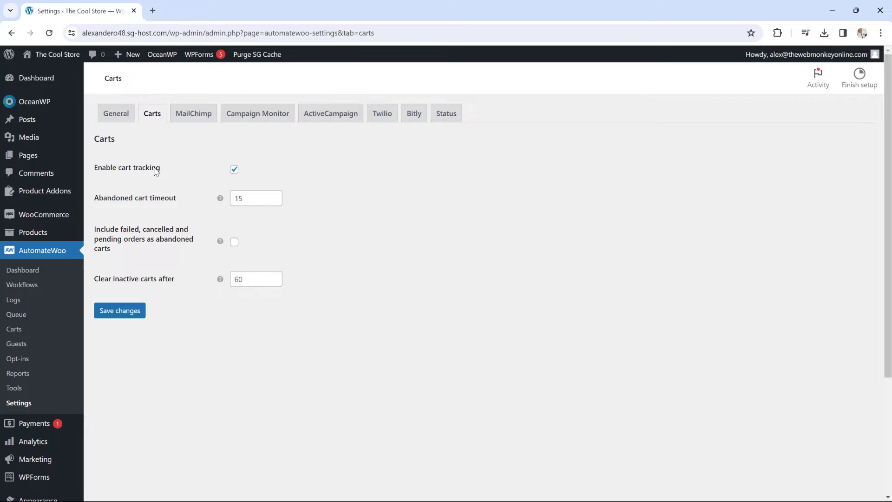
pyautogui.click(126, 201)
pyautogui.moveTo(221, 200)
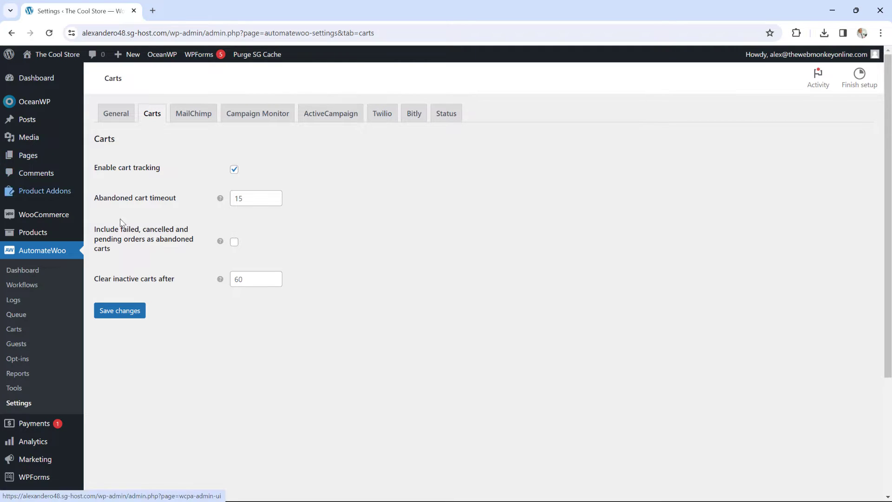
pyautogui.moveTo(129, 229); pyautogui.dragTo(141, 232)
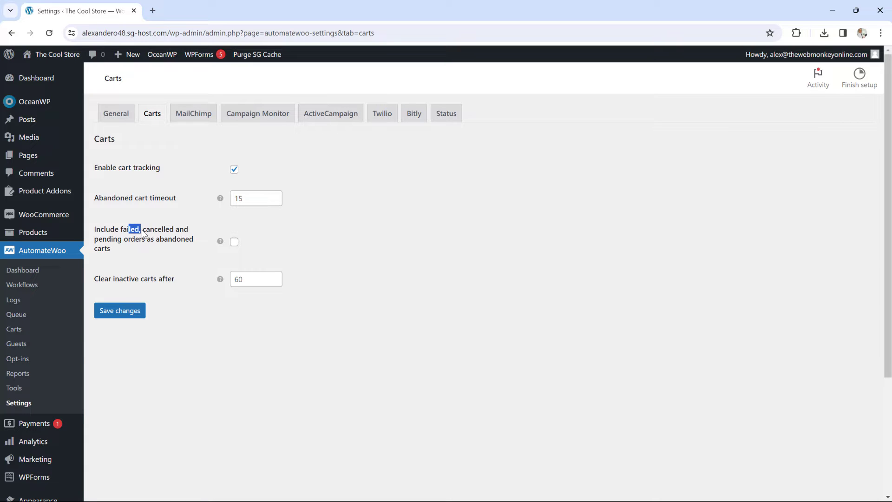
pyautogui.moveTo(143, 230); pyautogui.dragTo(165, 231)
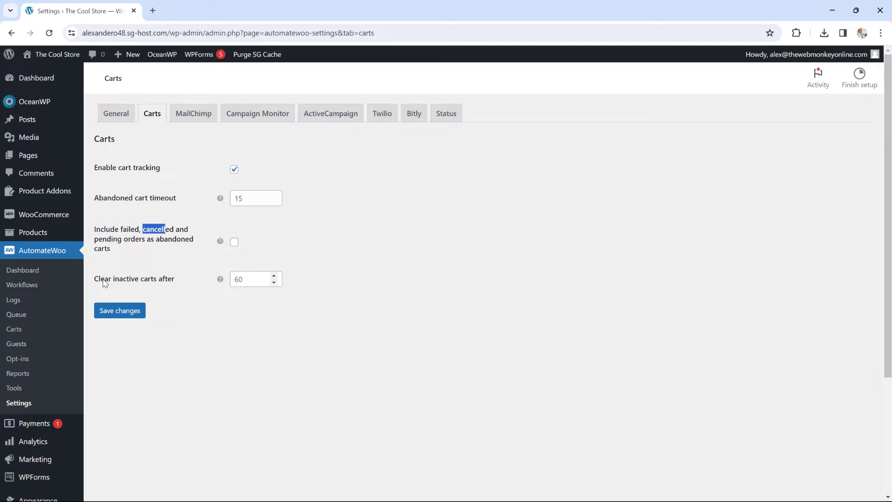
# Set inactive carts to clear after 7 days and save the cart settings.
pyautogui.click(241, 279)
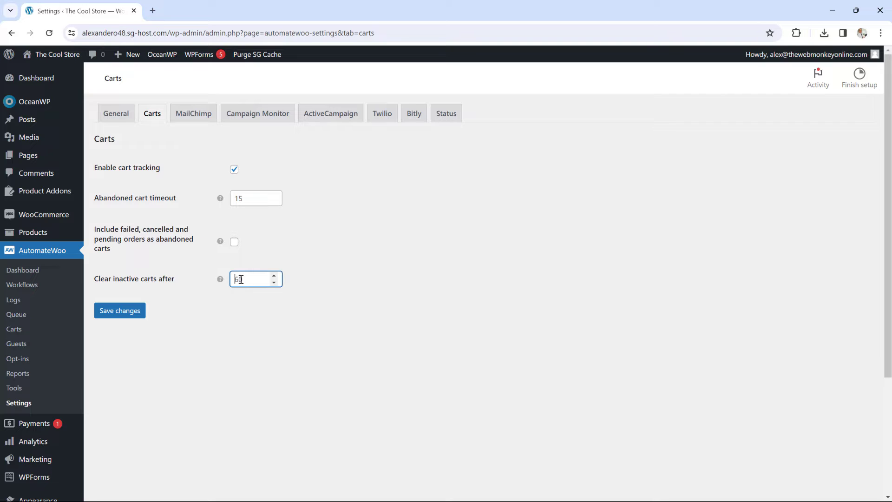
pyautogui.press('Delete')
pyautogui.press('Delete')
pyautogui.write('7')
pyautogui.click(128, 310)
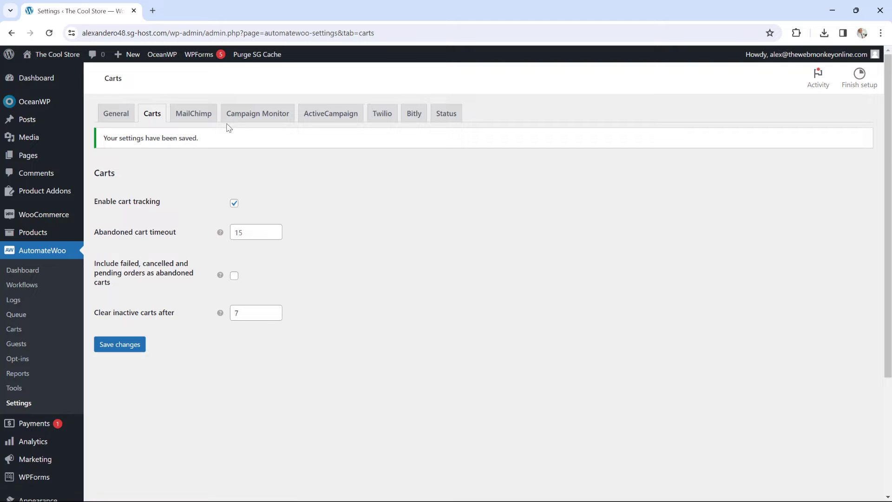
# View the MailChimp and ActiveCampaign integration settings.
pyautogui.click(200, 122)
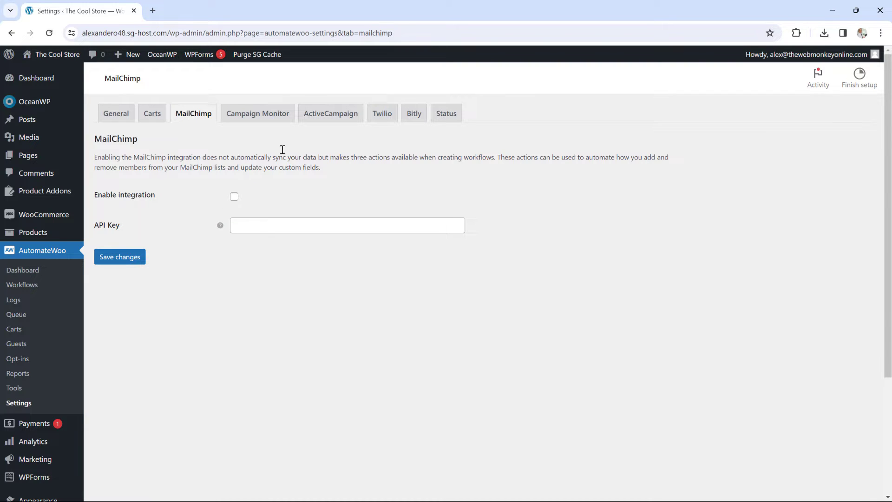
pyautogui.click(308, 122)
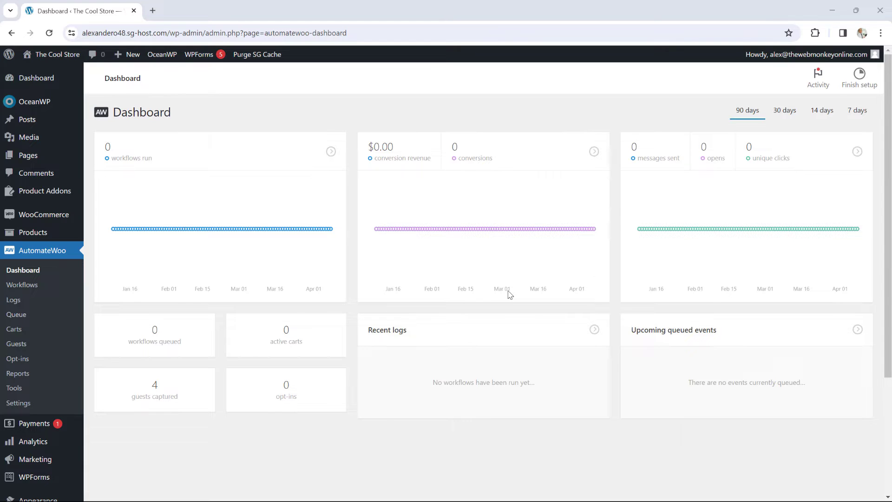
# Open the AutomateWoo workflows and browse the available workflow presets.
pyautogui.click(28, 287)
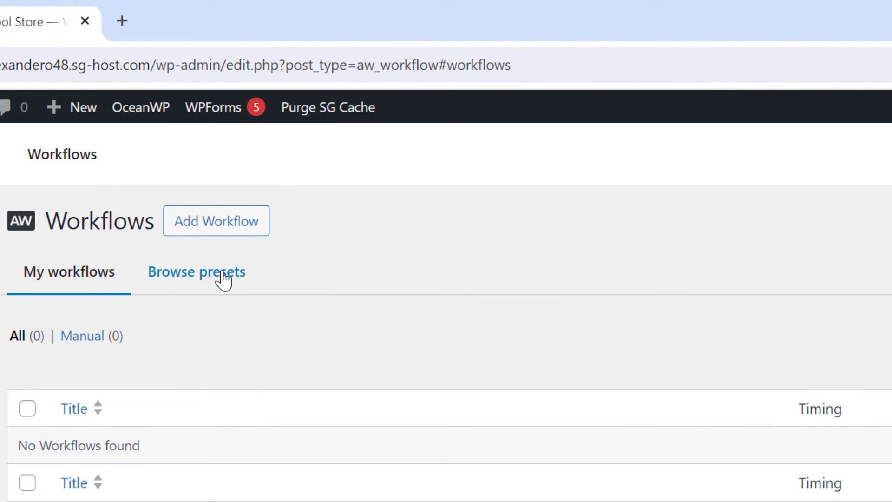
pyautogui.click(222, 277)
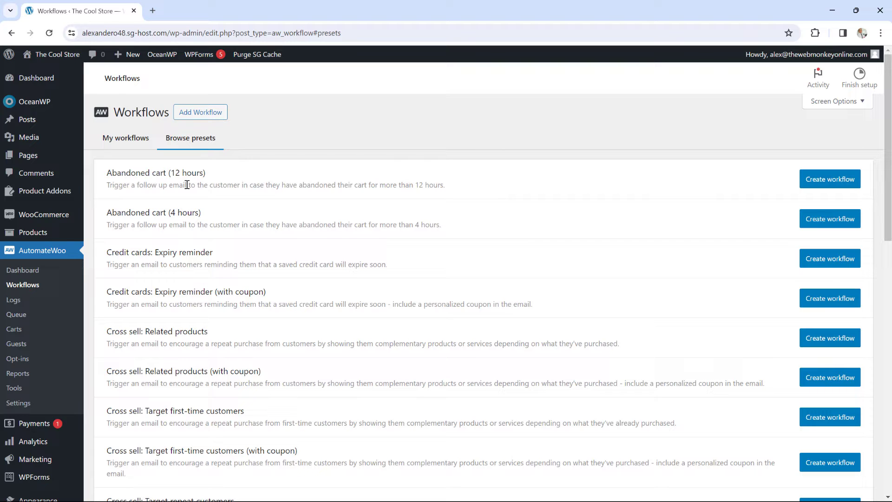
pyautogui.scroll(-1, 187, 184)
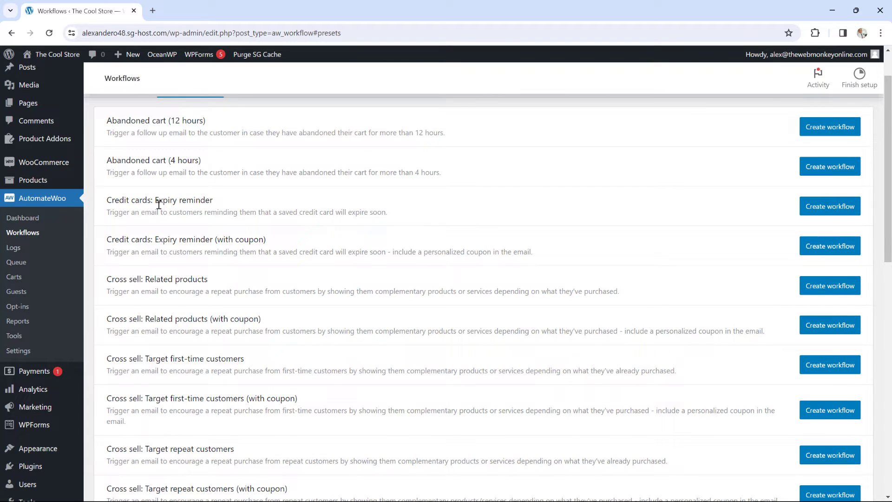
# Look through the workflow presets, including the credit card, cross-sell, loyalty, new customer and review emails.
pyautogui.moveTo(154, 201); pyautogui.dragTo(135, 201)
pyautogui.scroll(-1, 204, 223)
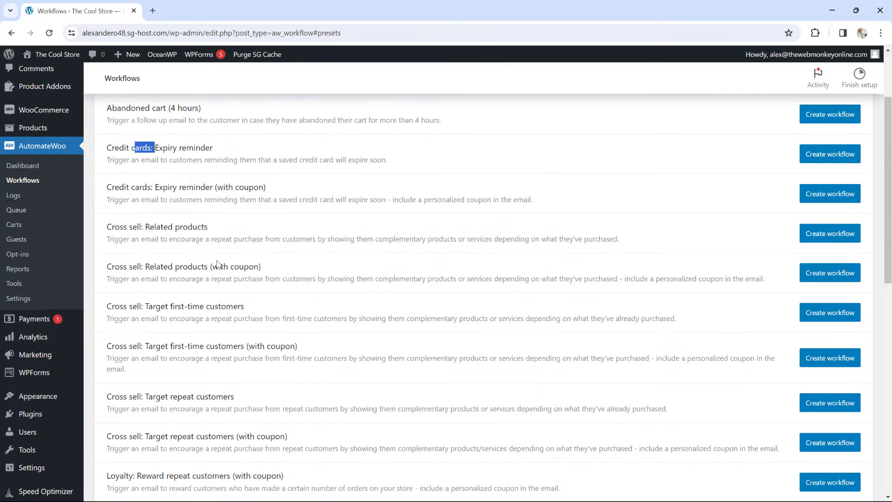
pyautogui.scroll(-1, 217, 263)
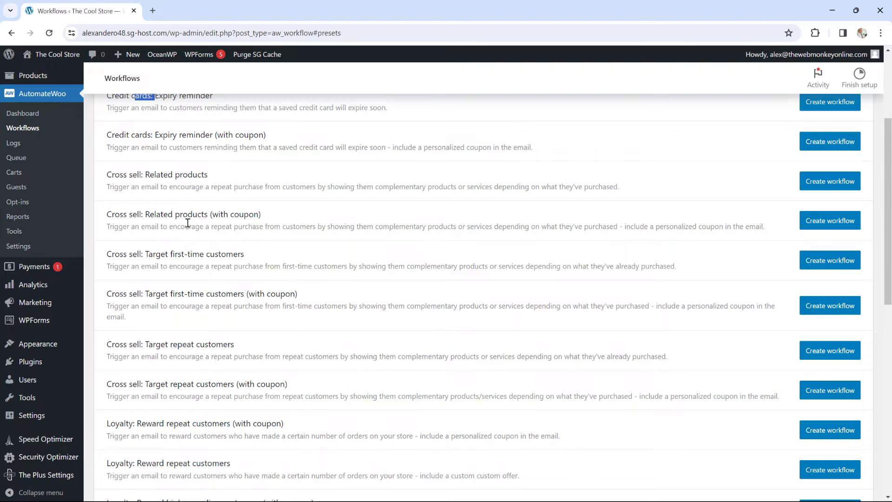
pyautogui.scroll(-1, 232, 227)
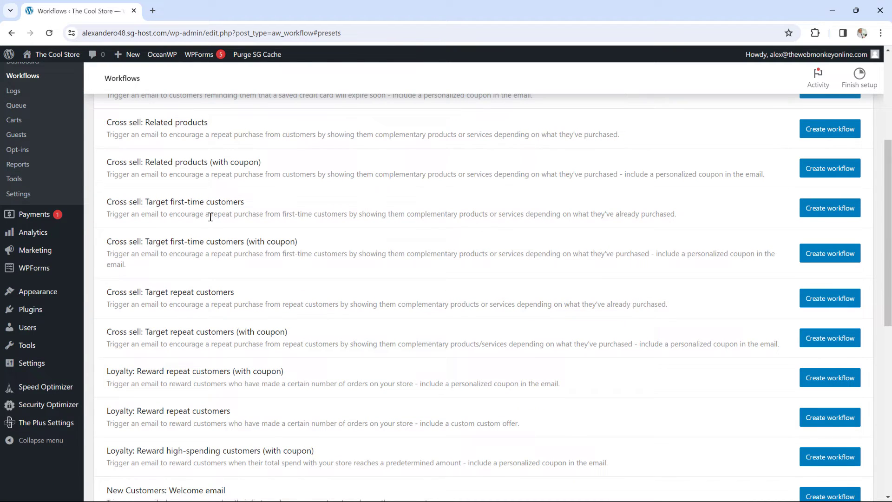
pyautogui.scroll(-4, 210, 217)
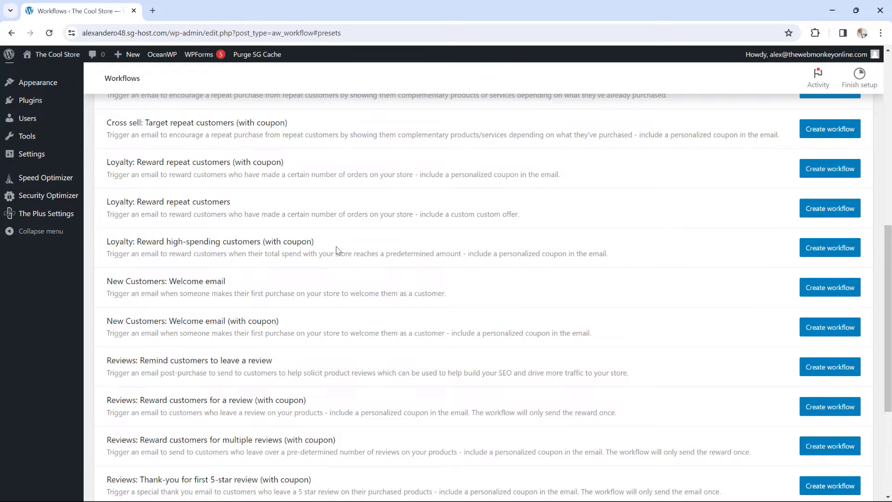
pyautogui.scroll(8, 338, 251)
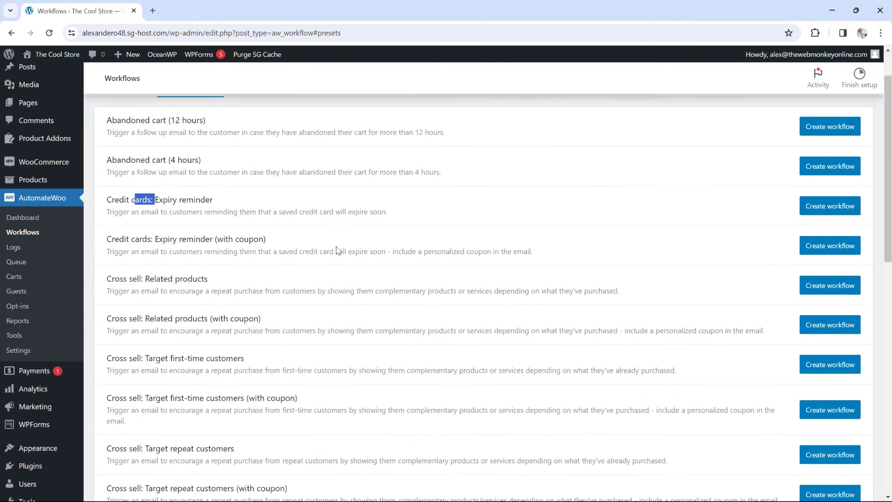
pyautogui.scroll(1, 337, 251)
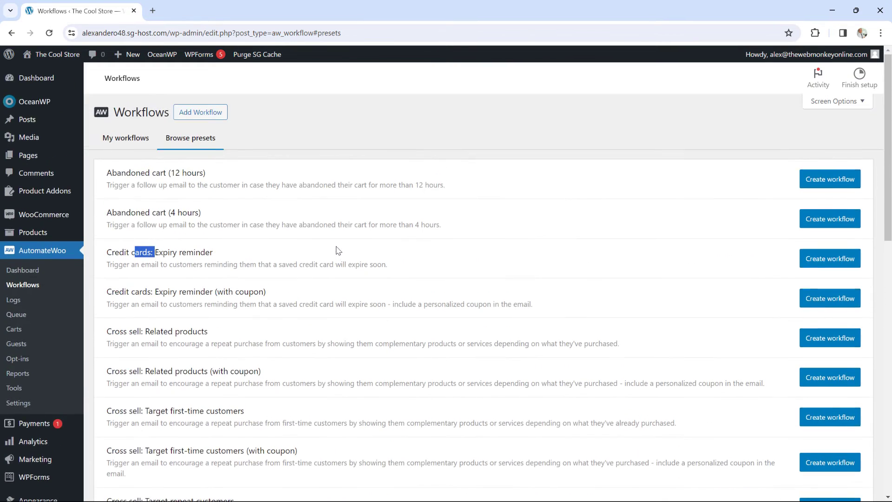
# Create a new blank workflow titled "Email to Premium Customers".
pyautogui.click(200, 116)
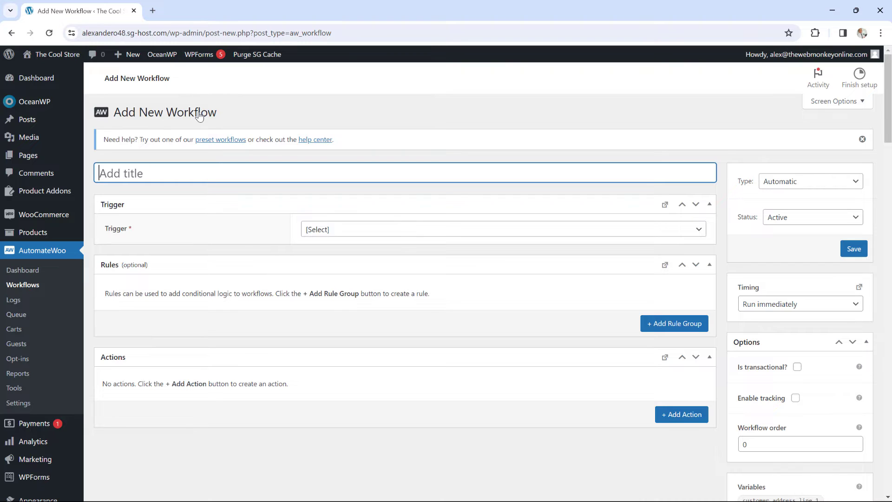
pyautogui.write('Email to Premium ')
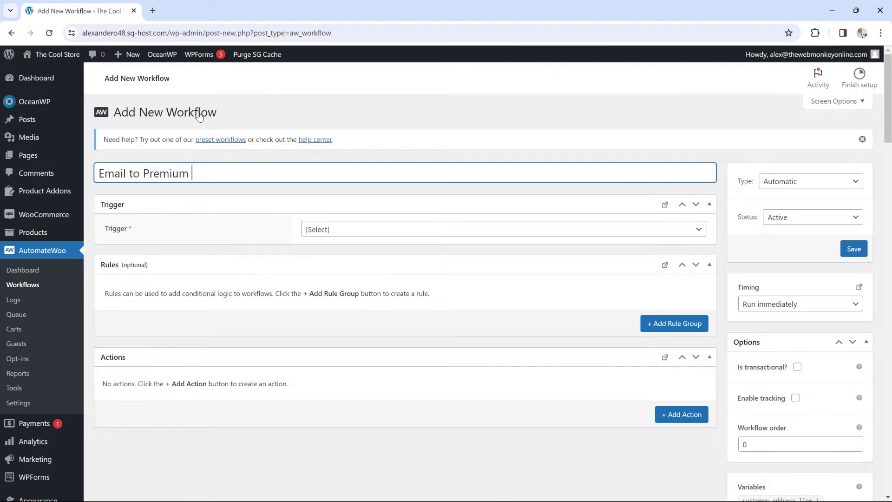
pyautogui.write('Customers')
# Set the workflow's trigger to Customer Total Spend Reaches with a total spend of 600.
pyautogui.click(365, 230)
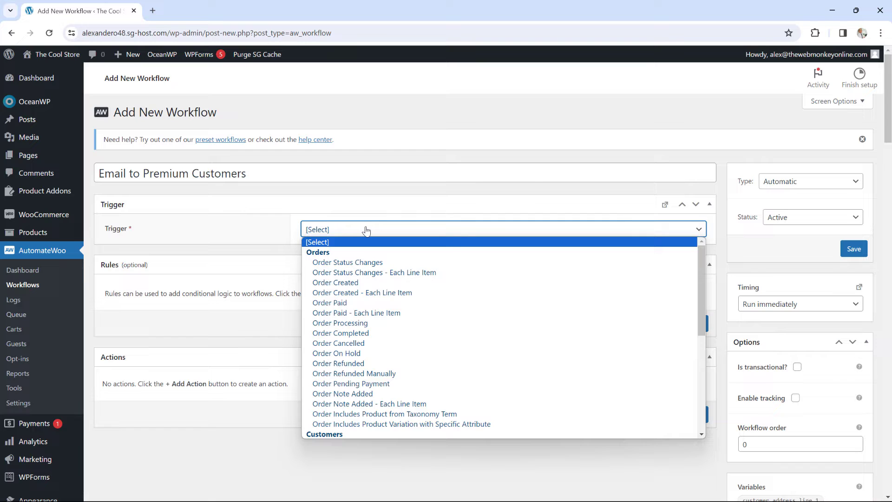
pyautogui.scroll(-3, 369, 288)
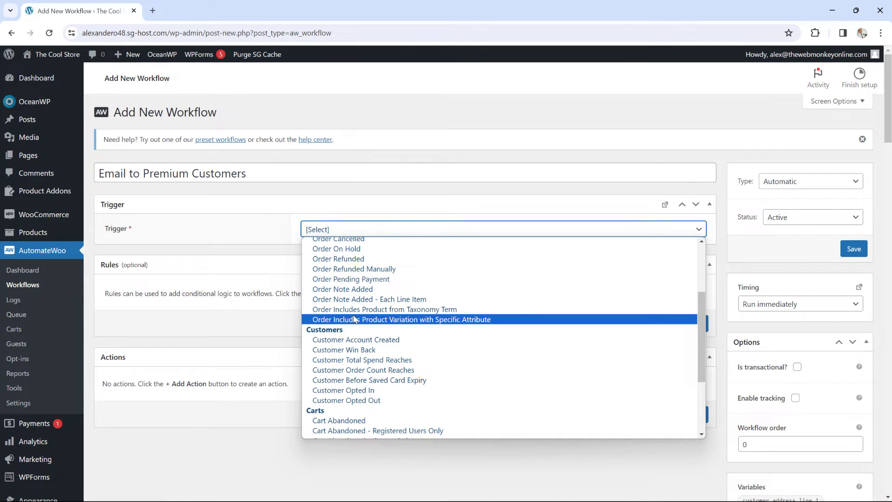
pyautogui.scroll(-3, 353, 321)
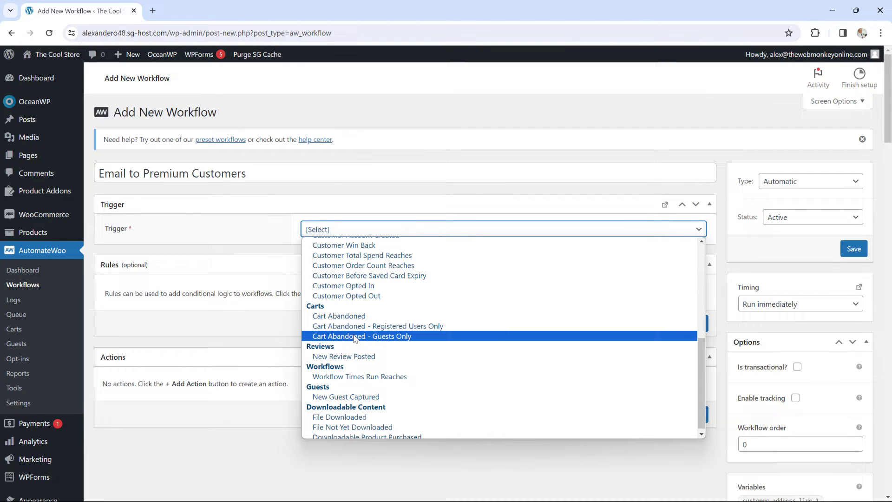
pyautogui.scroll(3, 355, 339)
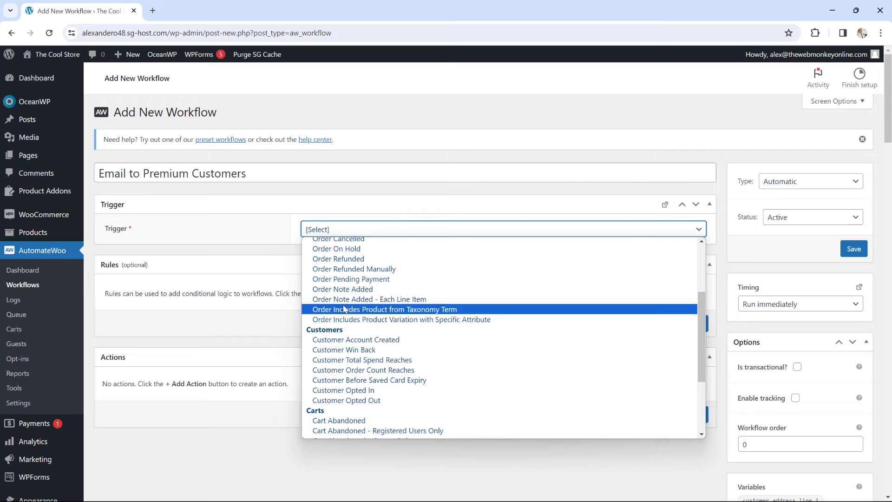
pyautogui.click(365, 361)
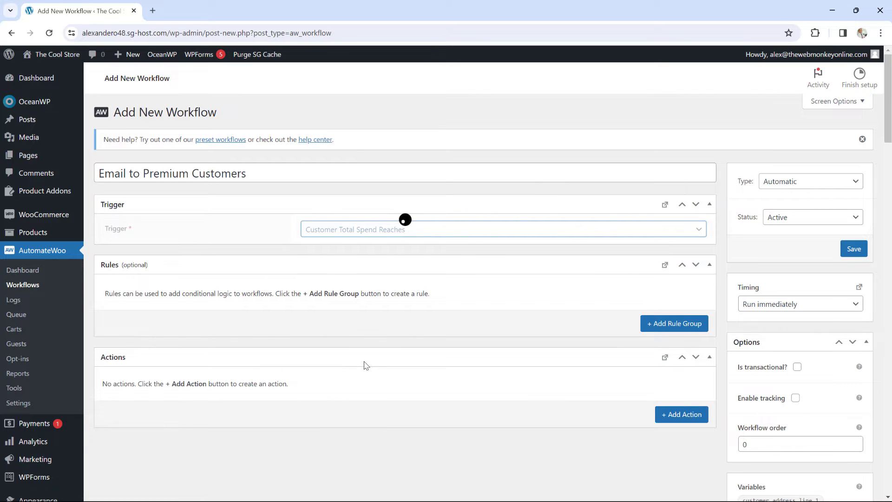
pyautogui.click(315, 269)
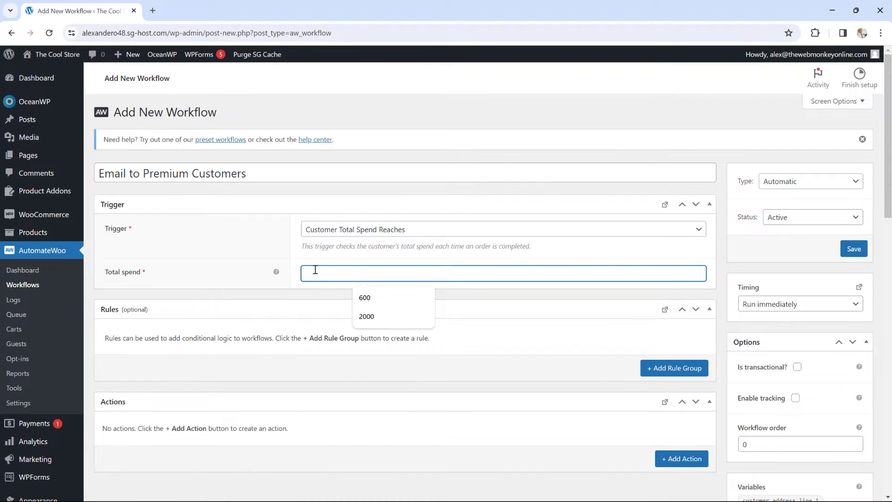
pyautogui.write('600')
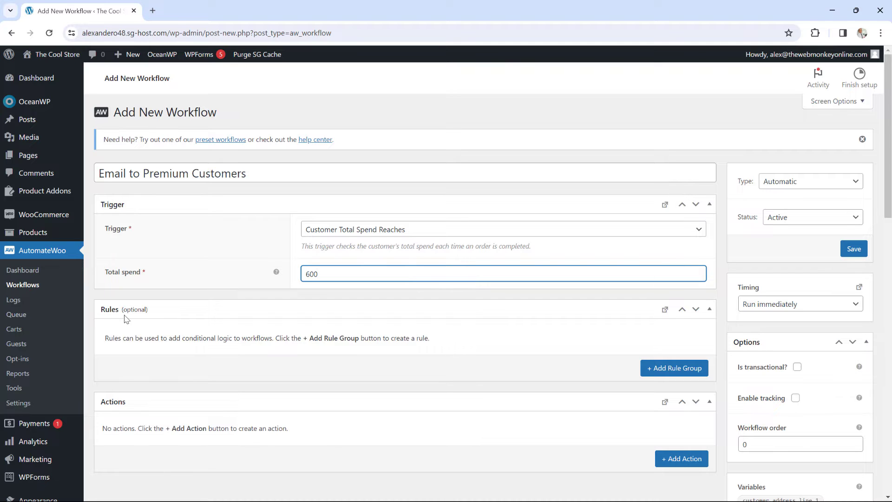
# Add a rule requiring that Order - Status is Completed.
pyautogui.click(648, 368)
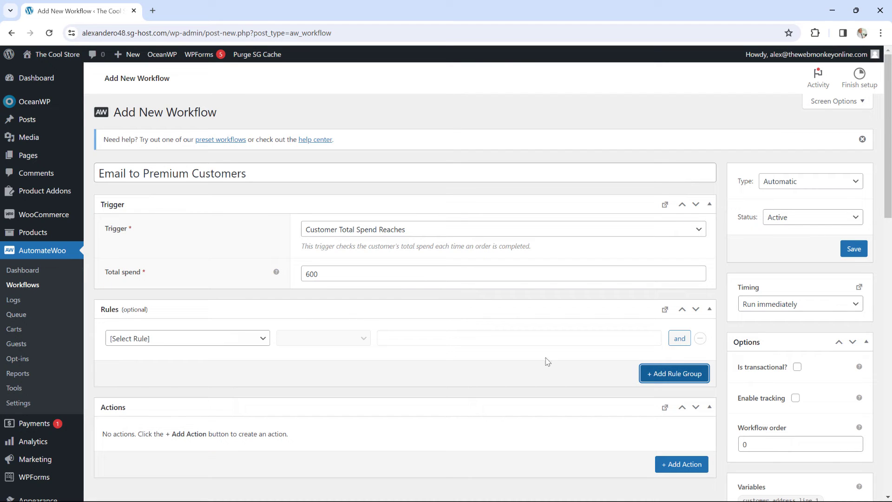
pyautogui.click(257, 338)
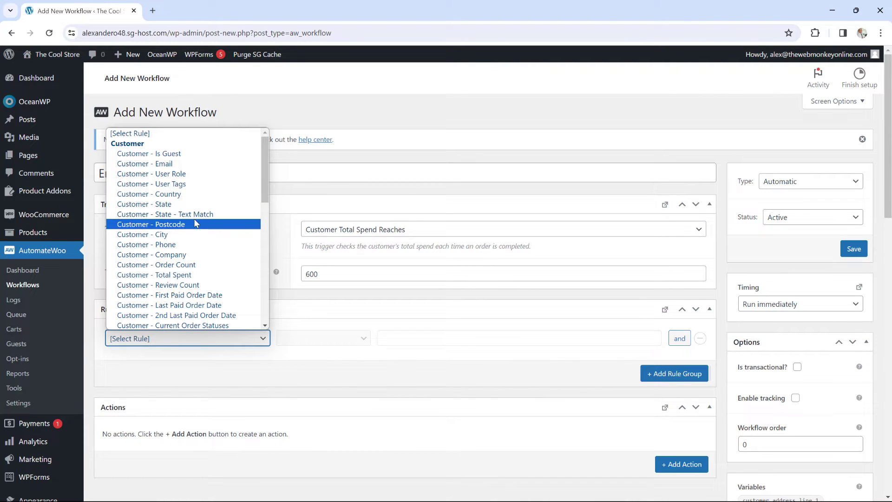
pyautogui.scroll(-5, 195, 223)
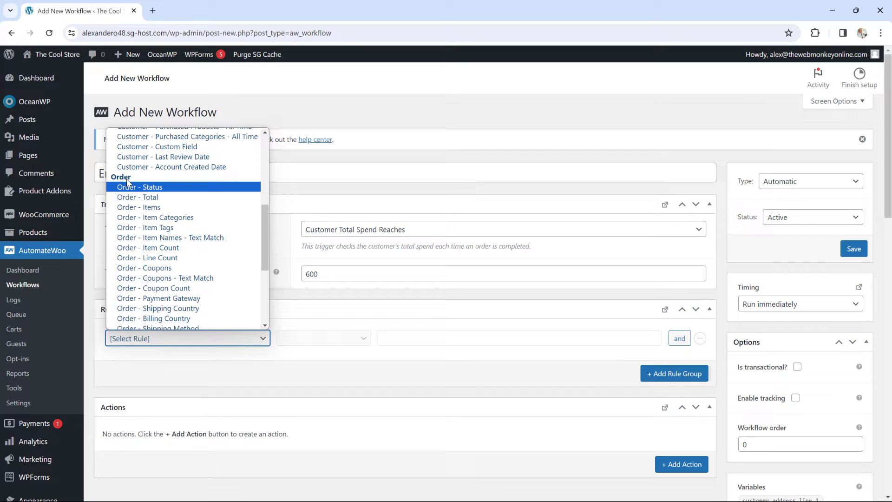
pyautogui.click(155, 190)
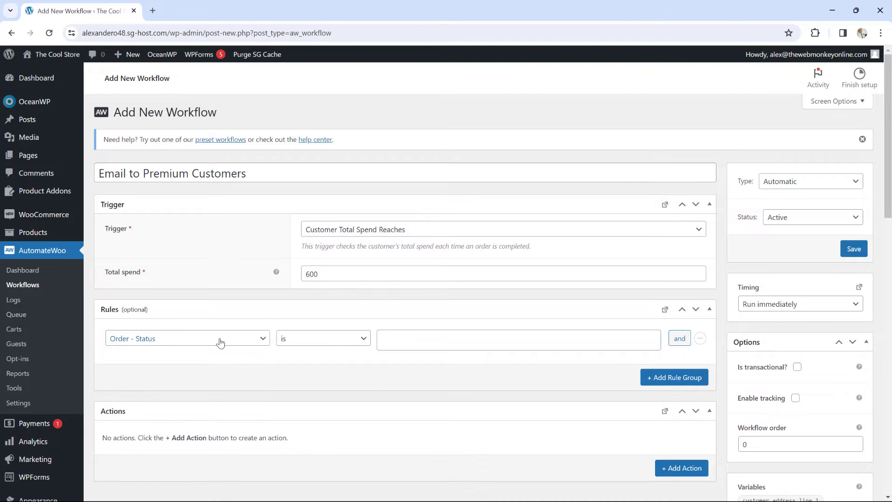
pyautogui.click(343, 344)
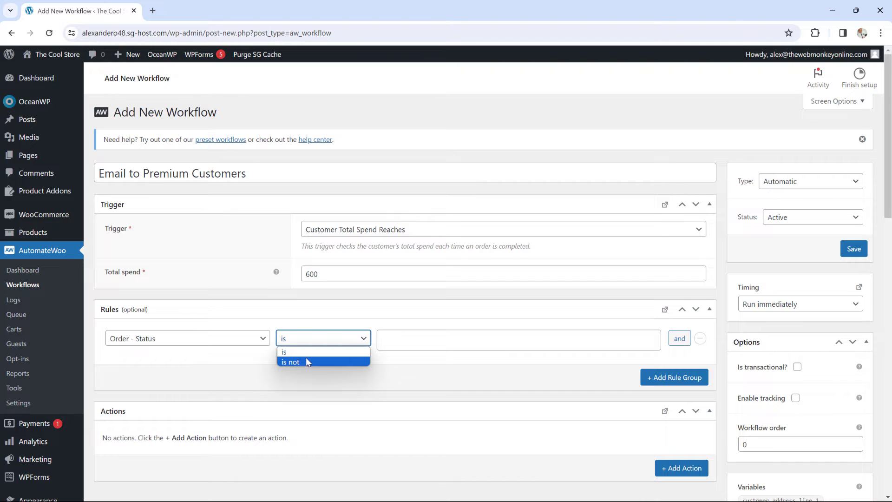
pyautogui.press('Escape')
pyautogui.click(427, 346)
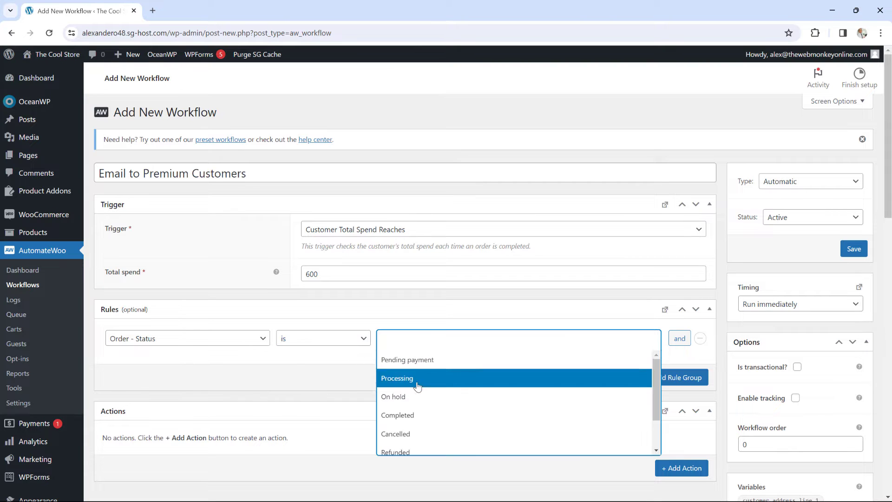
pyautogui.click(413, 415)
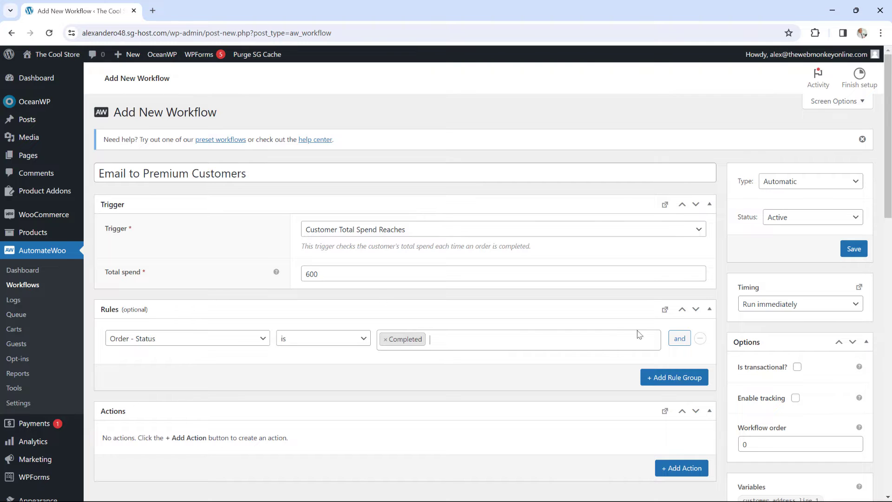
# Try adding a blank AND rule and a blank OR rule group below the order status rule, removing each again.
pyautogui.click(680, 340)
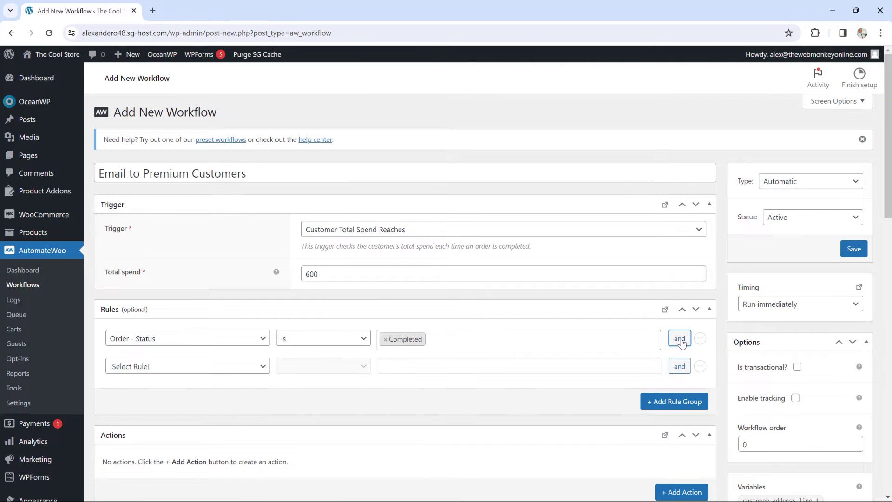
pyautogui.click(235, 370)
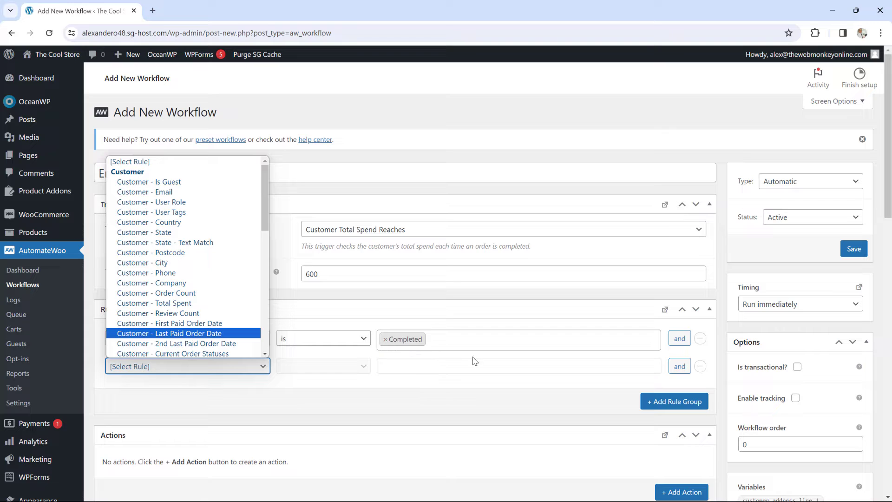
pyautogui.click(700, 366)
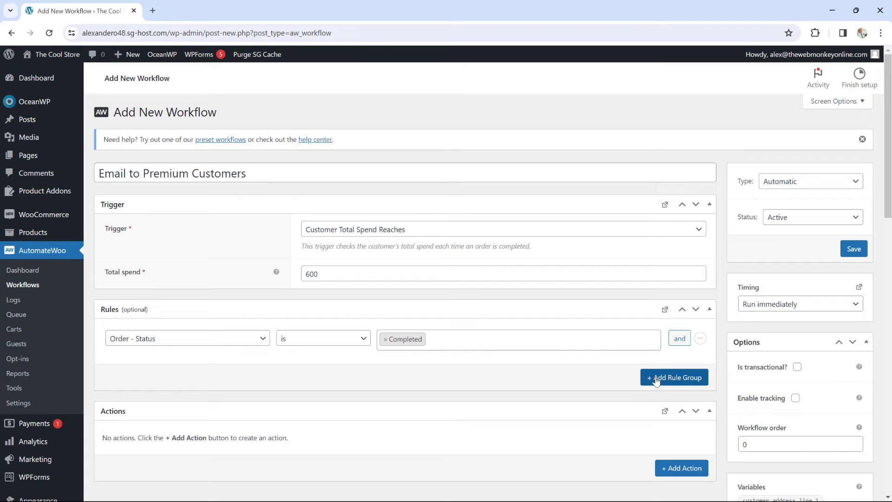
pyautogui.click(674, 378)
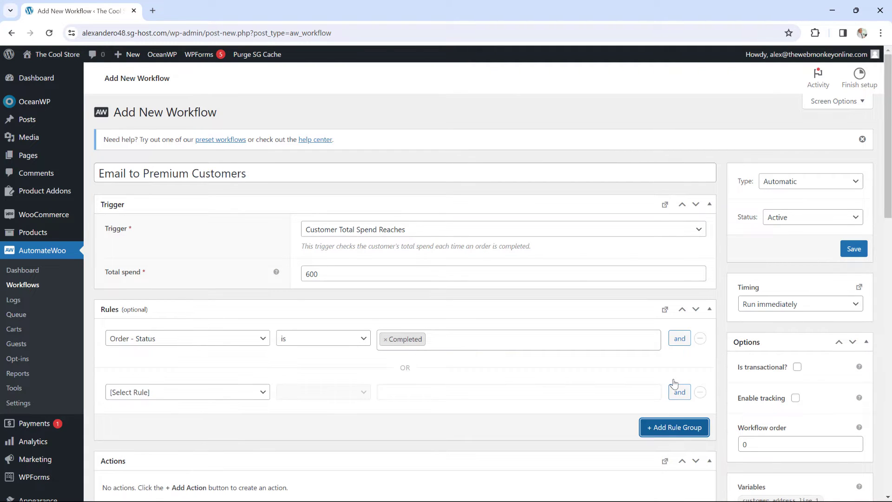
pyautogui.doubleClick(410, 367)
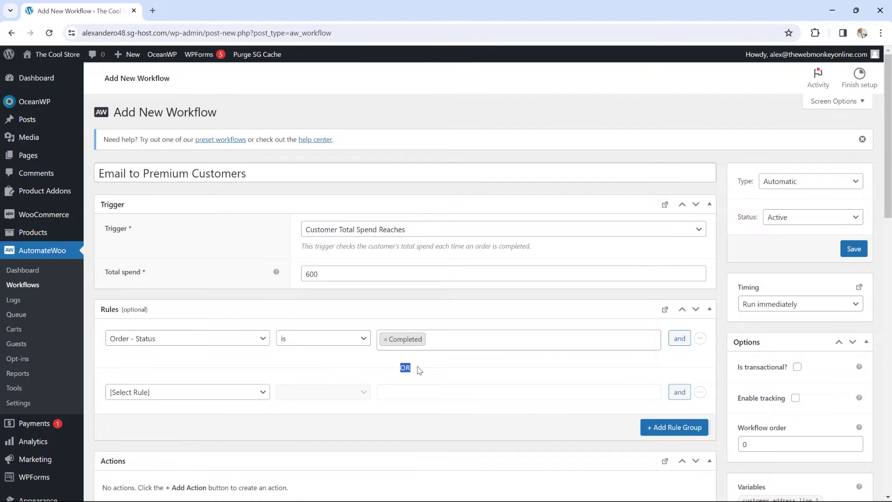
pyautogui.click(700, 392)
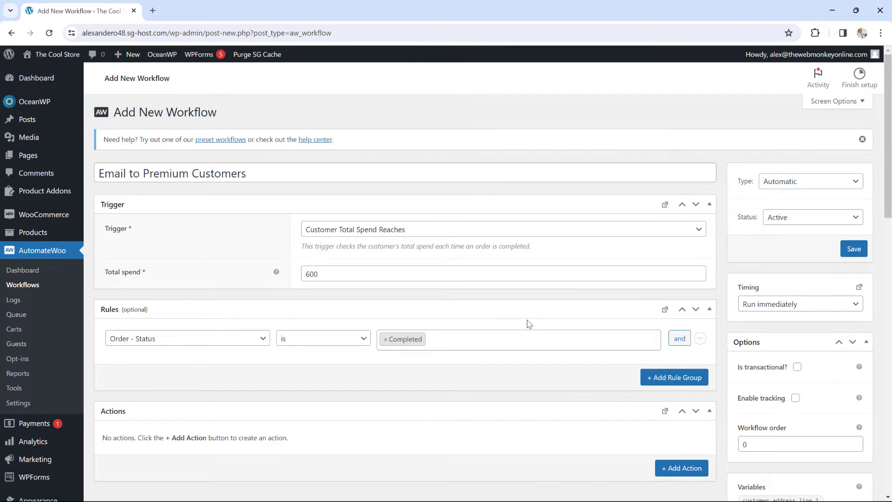
# Add a Send Email action to the workflow.
pyautogui.scroll(-1, 525, 320)
pyautogui.scroll(-1, 525, 319)
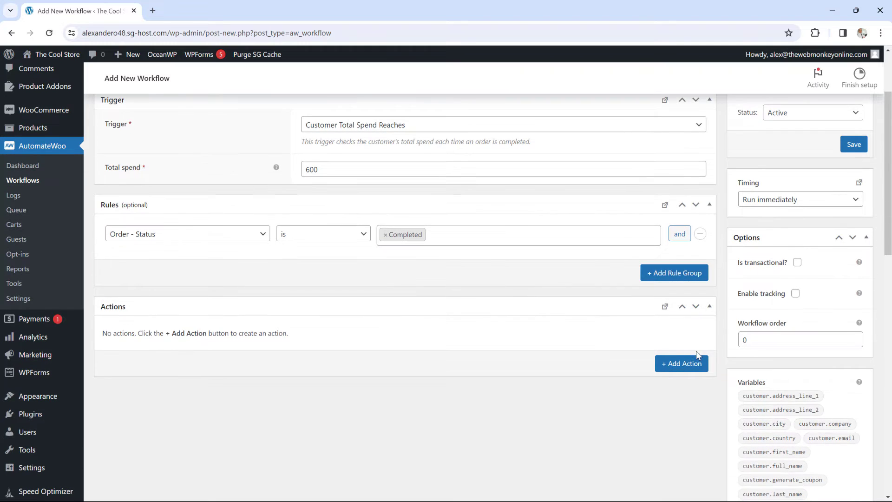
pyautogui.click(677, 367)
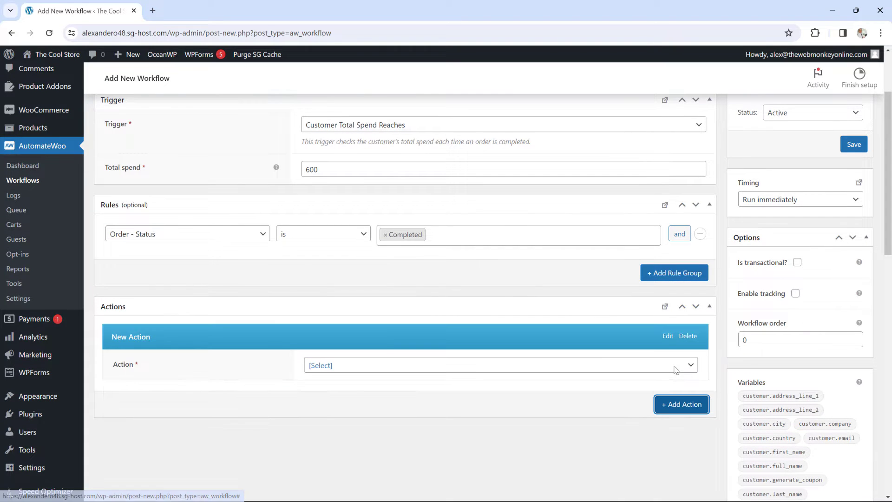
pyautogui.click(344, 371)
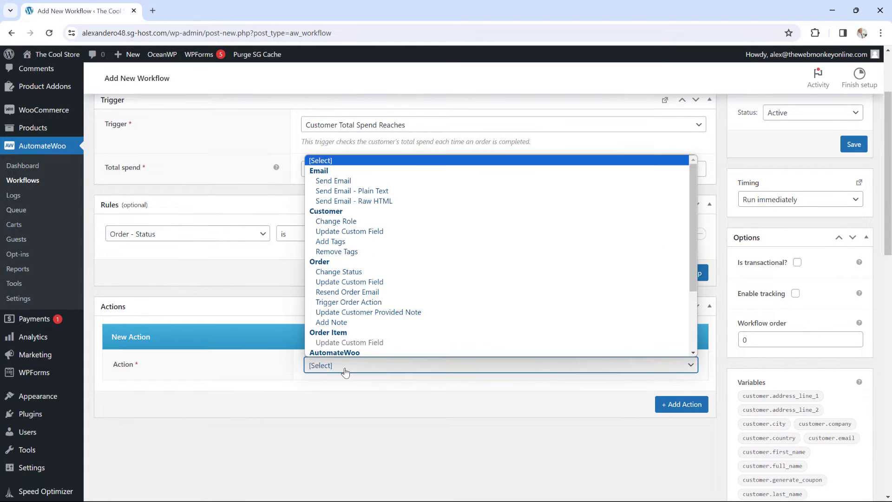
pyautogui.click(335, 181)
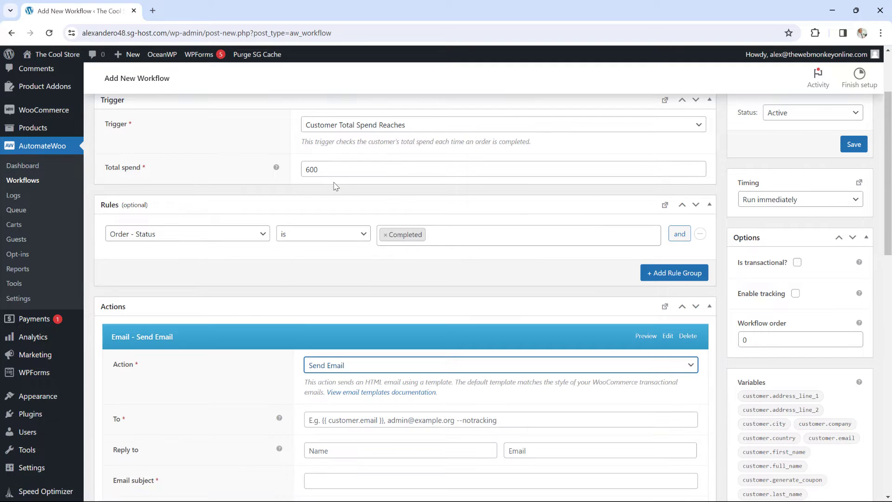
# Set the email action's recipient to the {{ customer.email }} variable copied from the variables list.
pyautogui.scroll(-1, 404, 409)
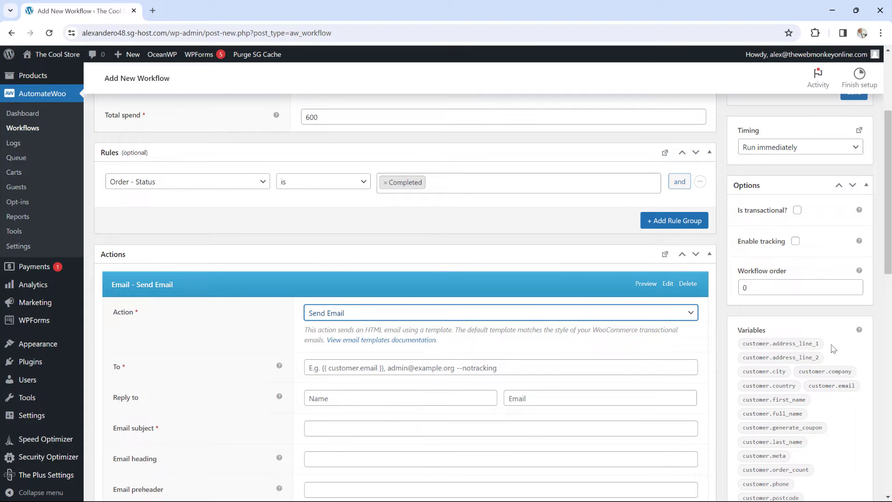
pyautogui.scroll(-1, 821, 338)
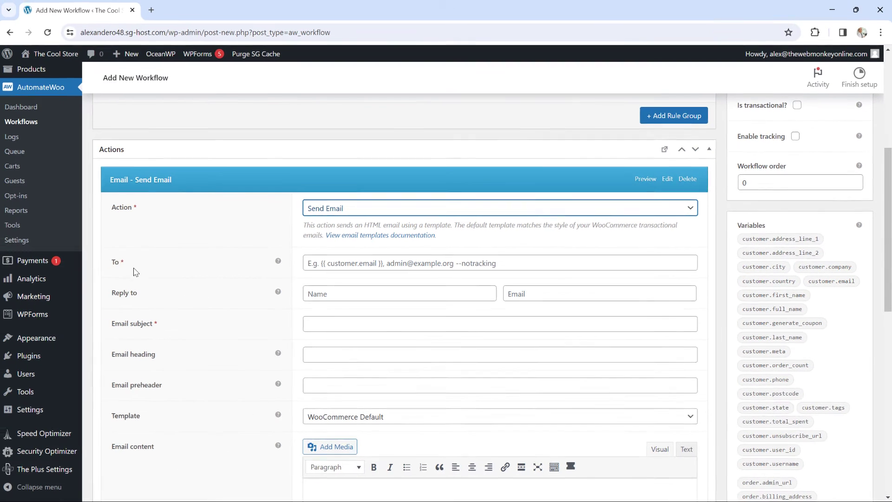
pyautogui.click(357, 263)
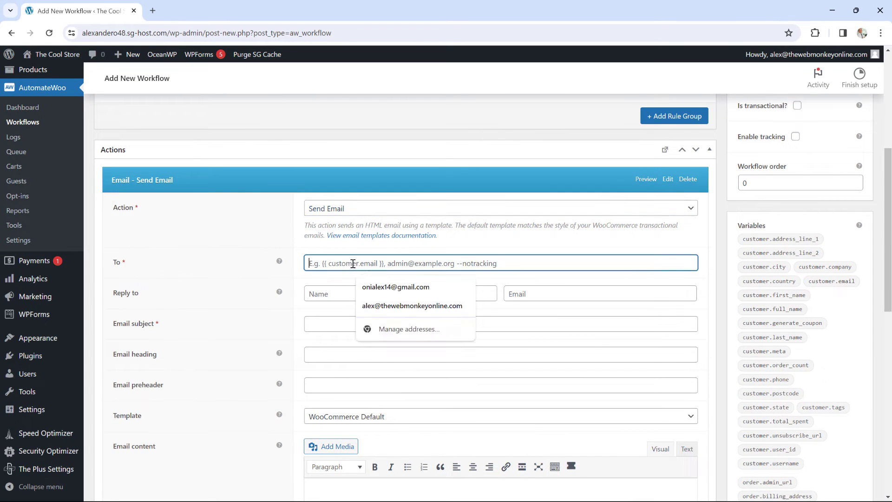
pyautogui.click(830, 284)
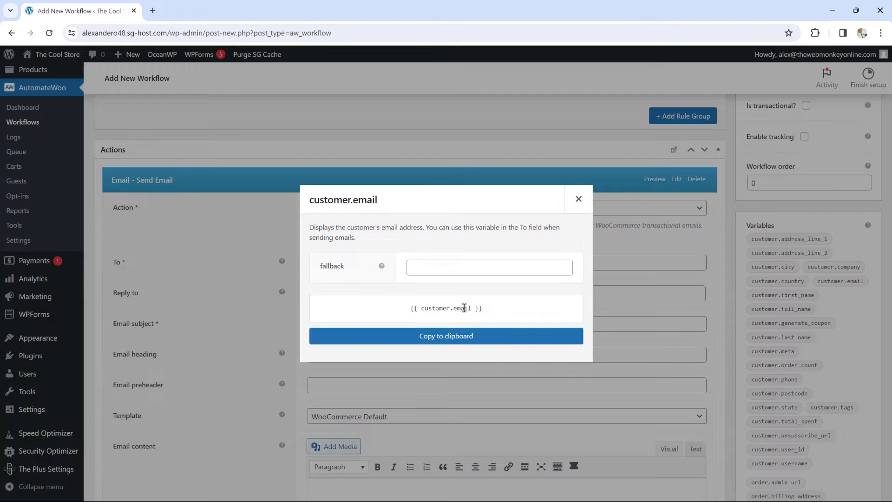
pyautogui.click(458, 338)
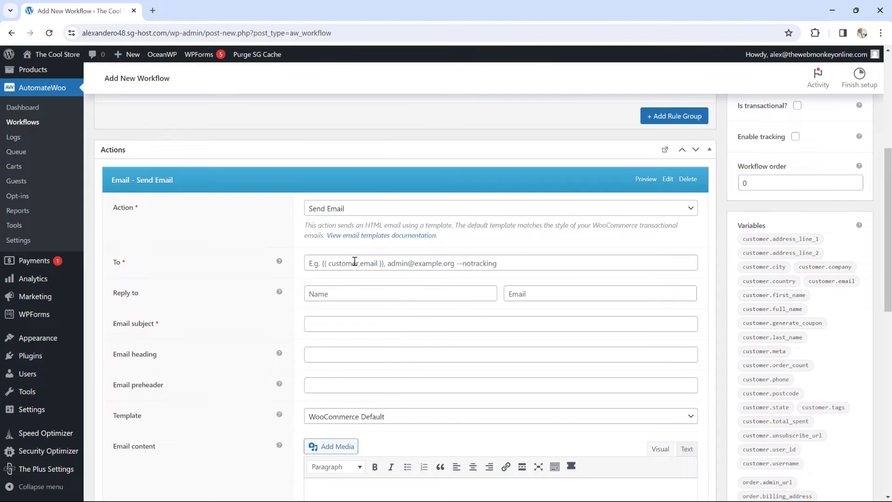
pyautogui.click(354, 261)
pyautogui.hotkey('ctrl', 'v')
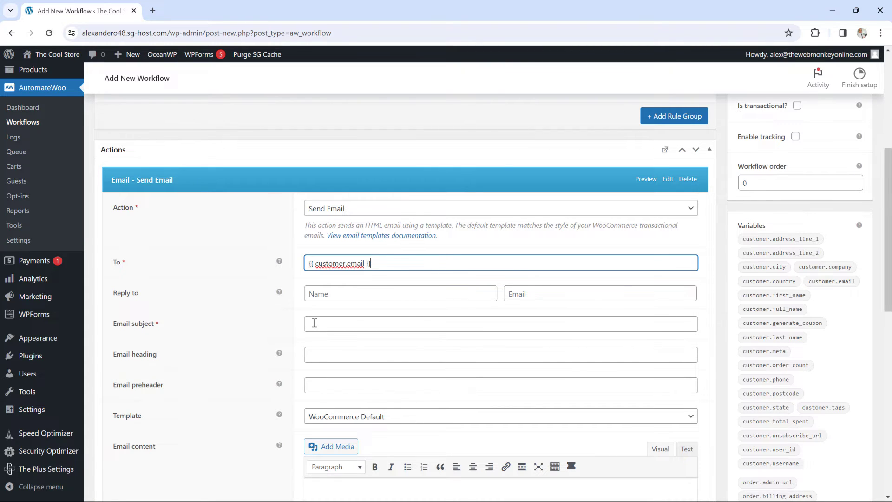
# Set the email subject to "Thank you so Much !!!".
pyautogui.click(314, 322)
pyautogui.write('Thank')
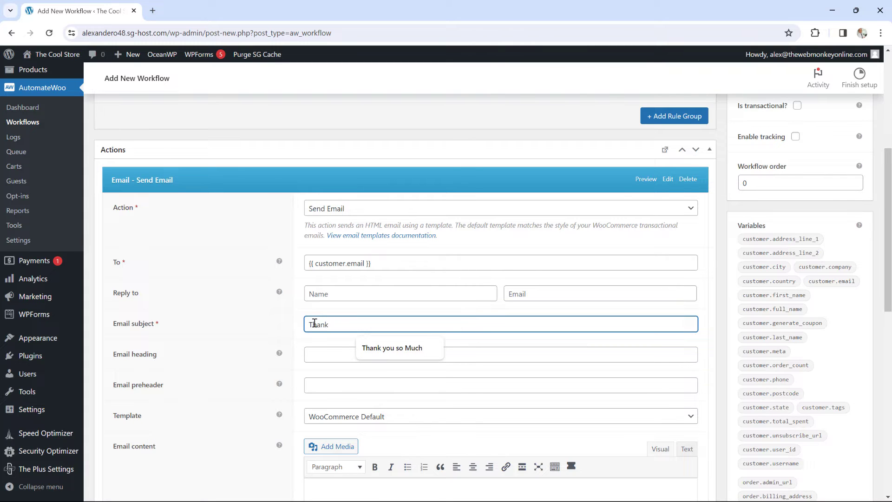
pyautogui.press('Down')
pyautogui.press('Return')
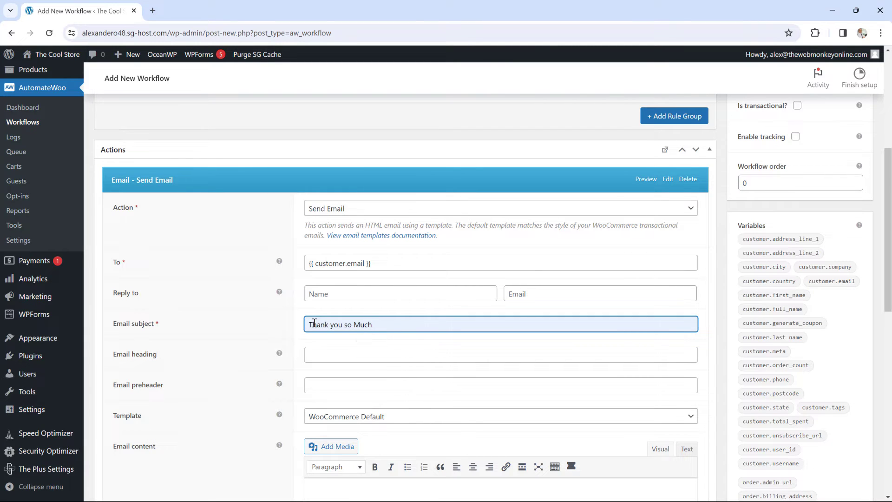
pyautogui.write('!')
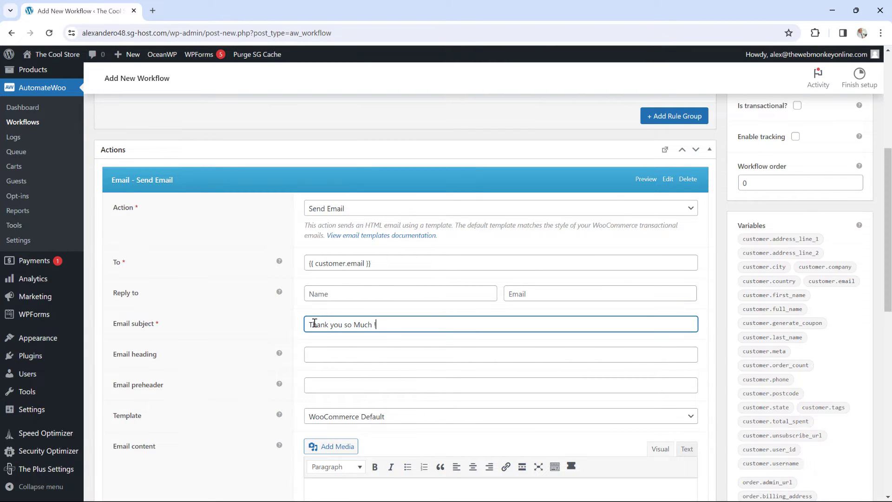
pyautogui.write('!!')
# Write the email content "I just want to say thank you so much for being such a great customer.".
pyautogui.scroll(-2, 391, 349)
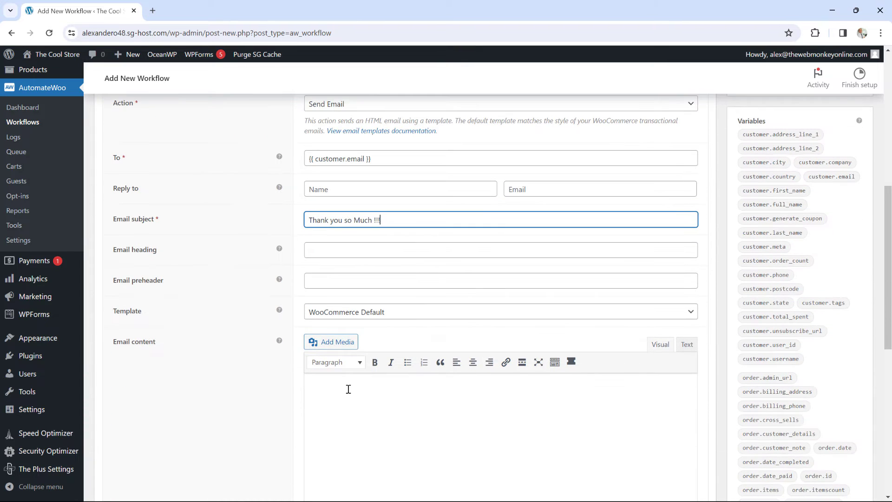
pyautogui.click(349, 389)
pyautogui.write('I')
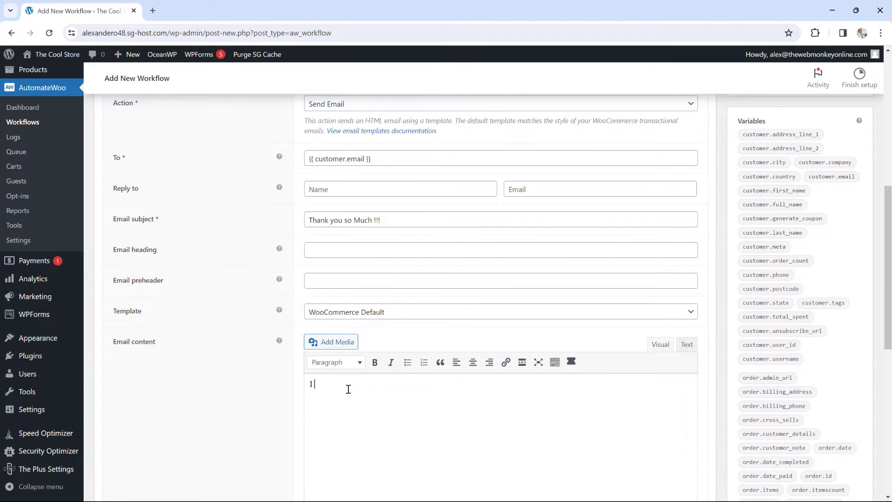
pyautogui.write(' just want to say thank you so much fo')
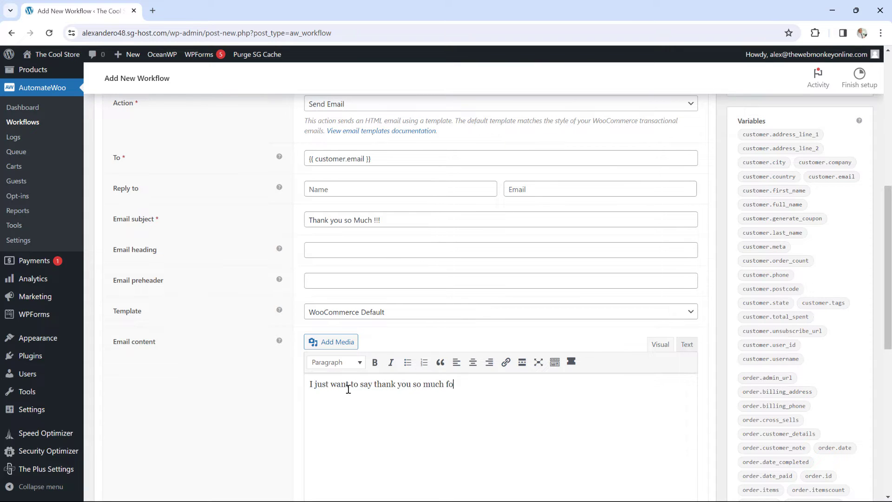
pyautogui.write('r being such ag')
pyautogui.press('BackSpace')
pyautogui.write('great customers')
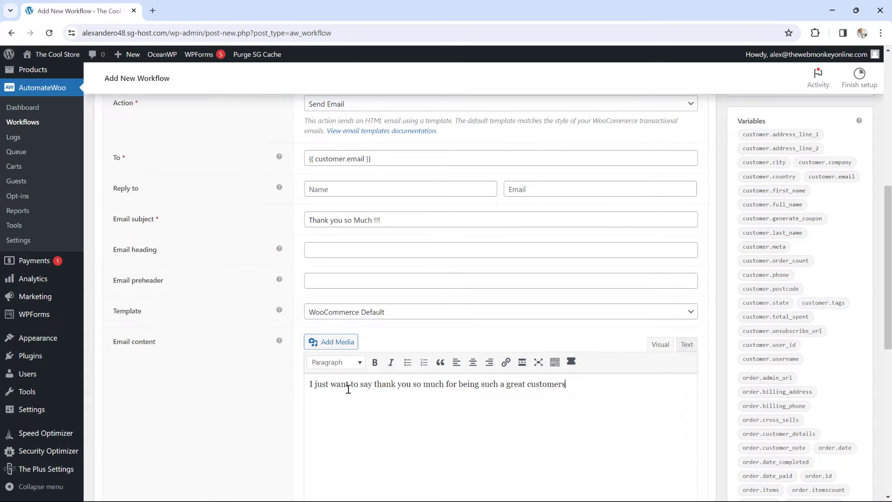
pyautogui.write(',')
pyautogui.press('BackSpace')
pyautogui.write('.')
# Insert the {{ customer.first_name }} variable on its own line above the thank-you message in the email content.
pyautogui.click(308, 384)
pyautogui.press('Return')
pyautogui.press('Return')
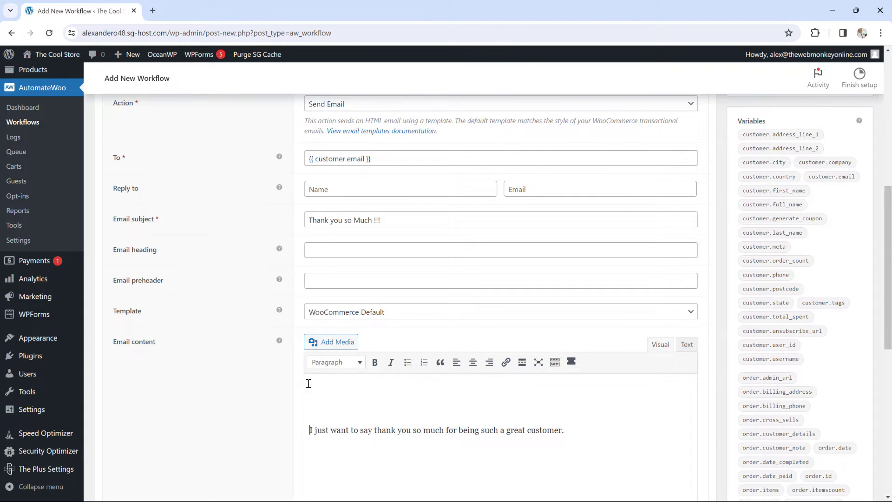
pyautogui.click(320, 383)
pyautogui.click(764, 191)
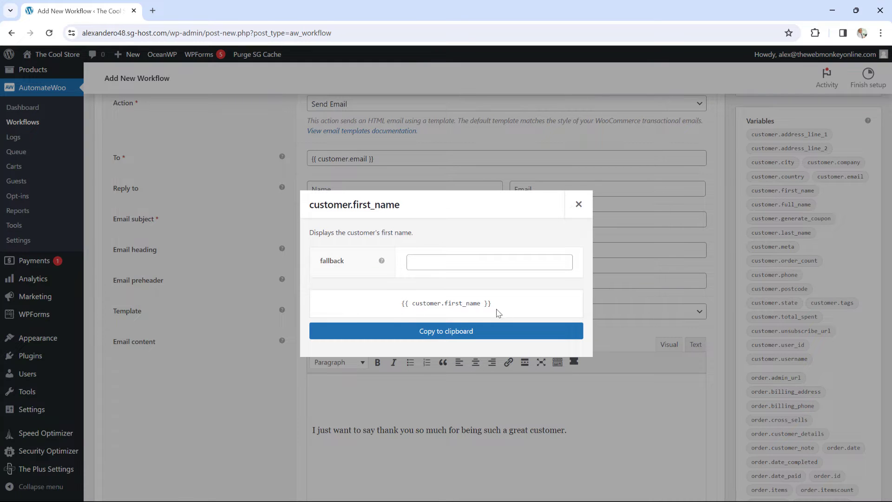
pyautogui.click(462, 332)
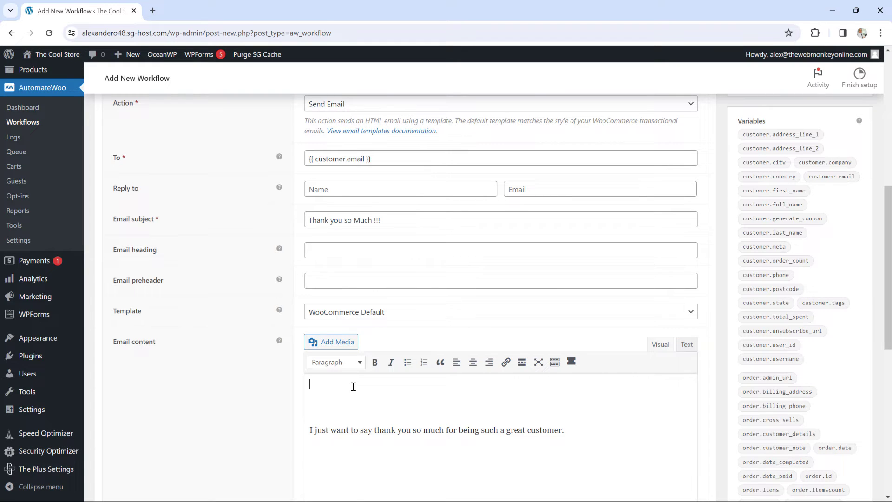
pyautogui.hotkey('ctrl', 'v')
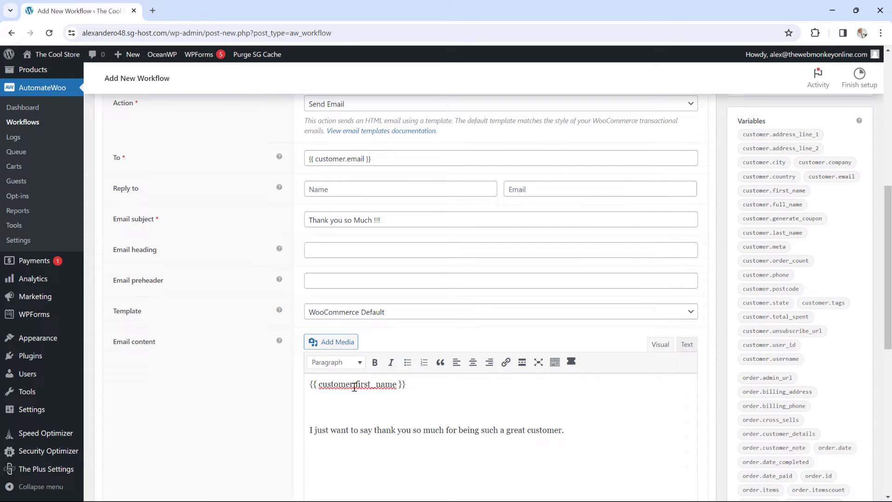
pyautogui.press('Delete')
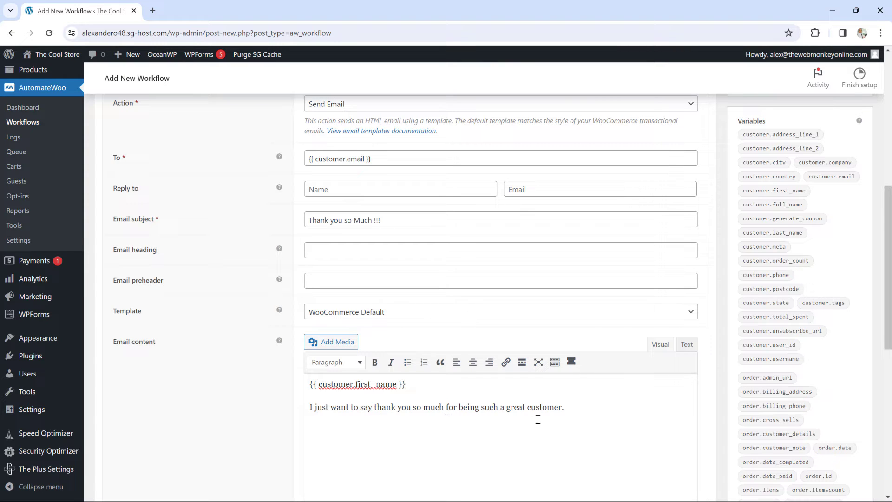
# Insert the {{ shop.url }} variable on a new line below the thank-you message in the email content.
pyautogui.click(576, 407)
pyautogui.scroll(-2, 811, 329)
pyautogui.scroll(-6, 808, 329)
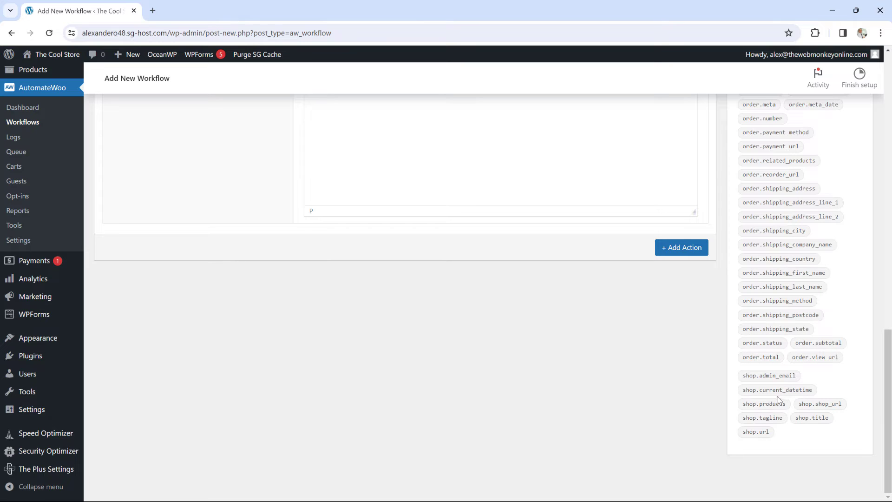
pyautogui.click(764, 432)
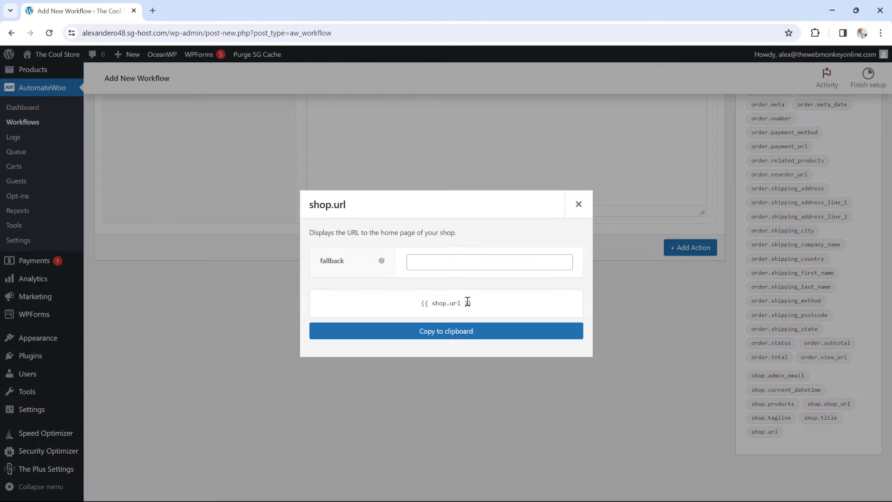
pyautogui.click(475, 336)
pyautogui.scroll(4, 470, 259)
pyautogui.click(376, 261)
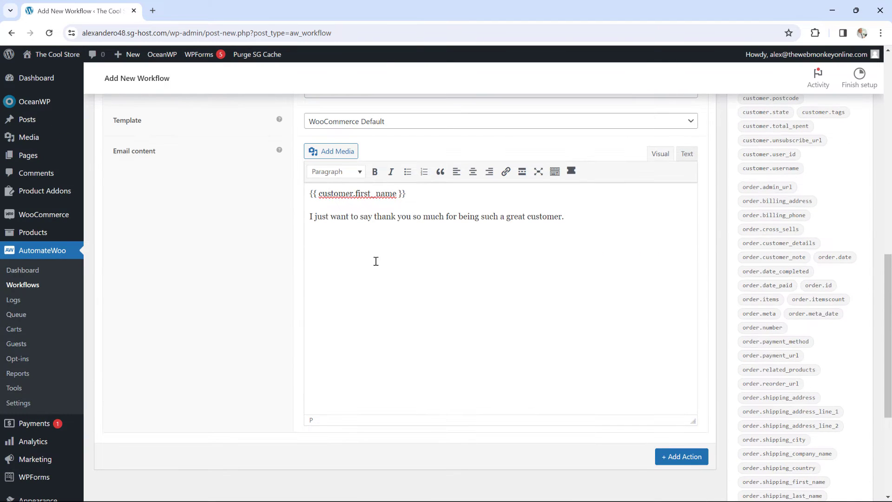
pyautogui.hotkey('ctrl', 'v')
# Review the completed workflow and examine the available type and status options, keeping Automatic and Active.
pyautogui.scroll(-1, 599, 293)
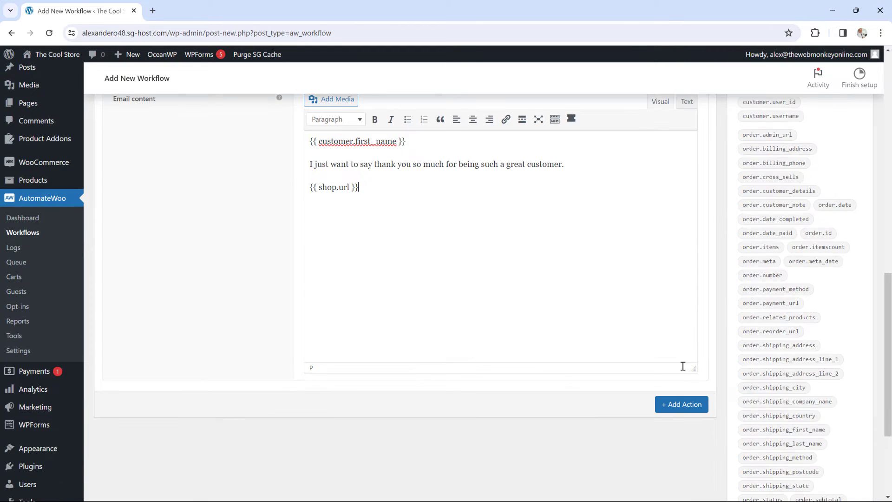
pyautogui.scroll(3, 679, 404)
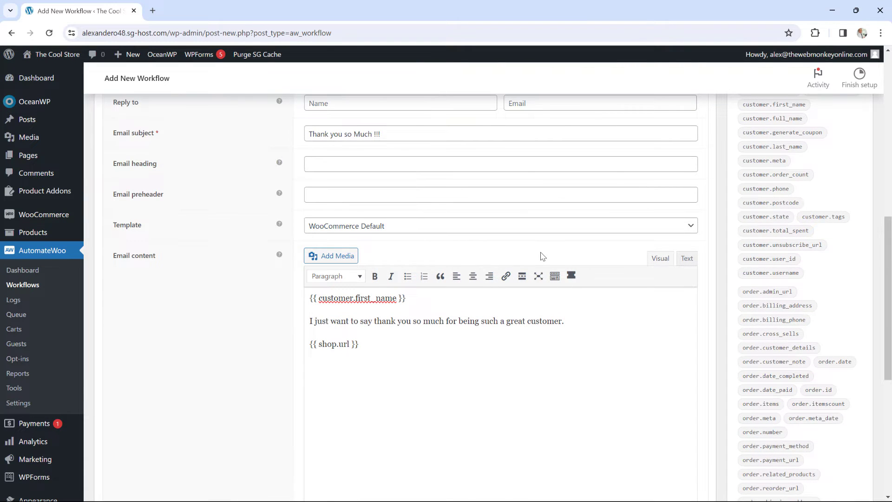
pyautogui.scroll(2, 540, 254)
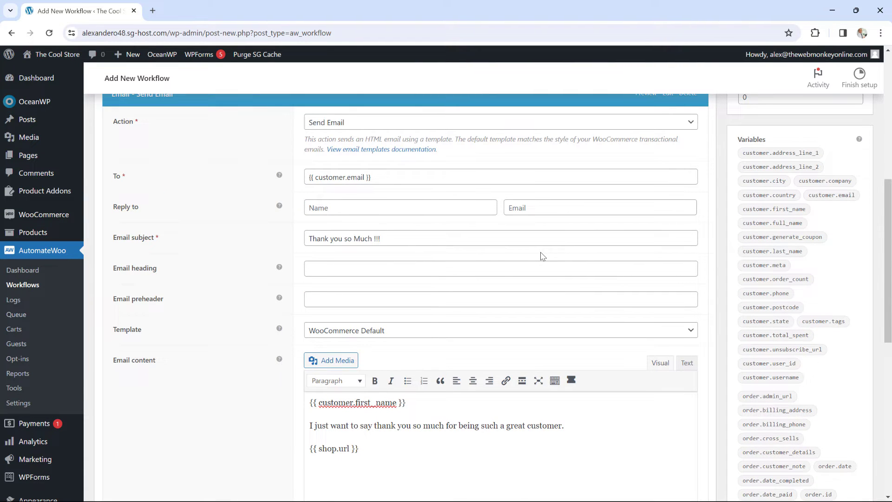
pyautogui.scroll(3, 543, 255)
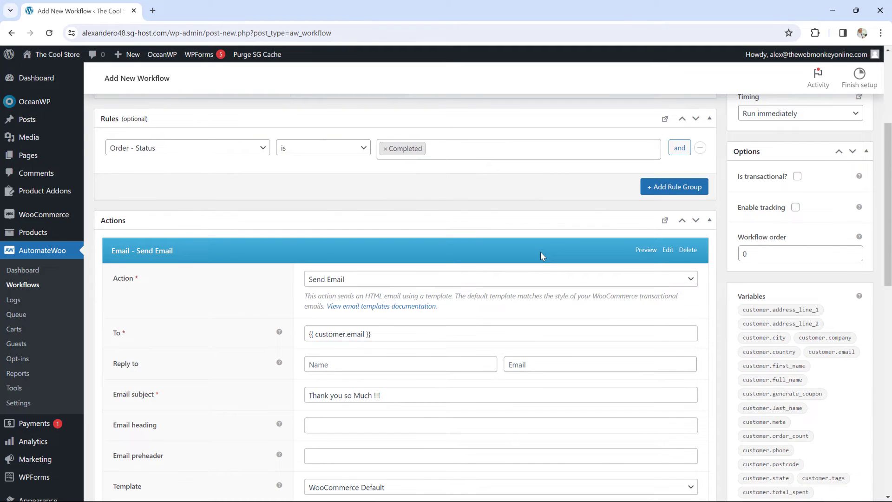
pyautogui.scroll(2, 540, 251)
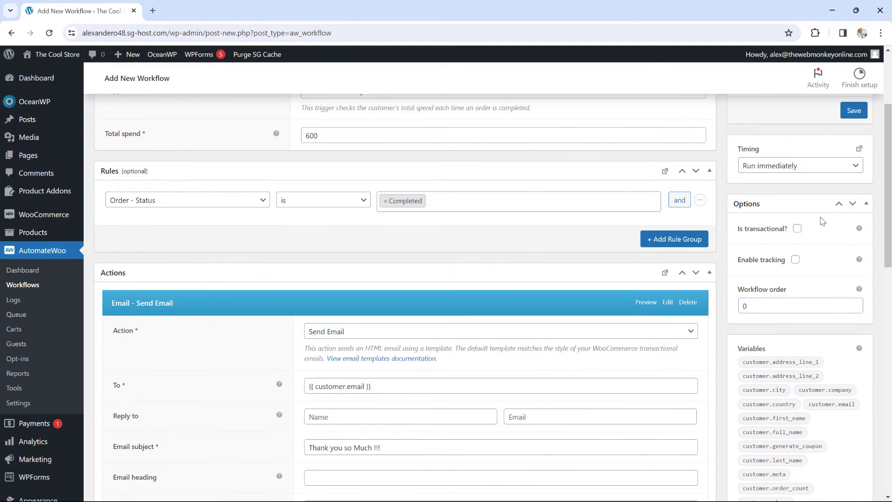
pyautogui.scroll(3, 822, 222)
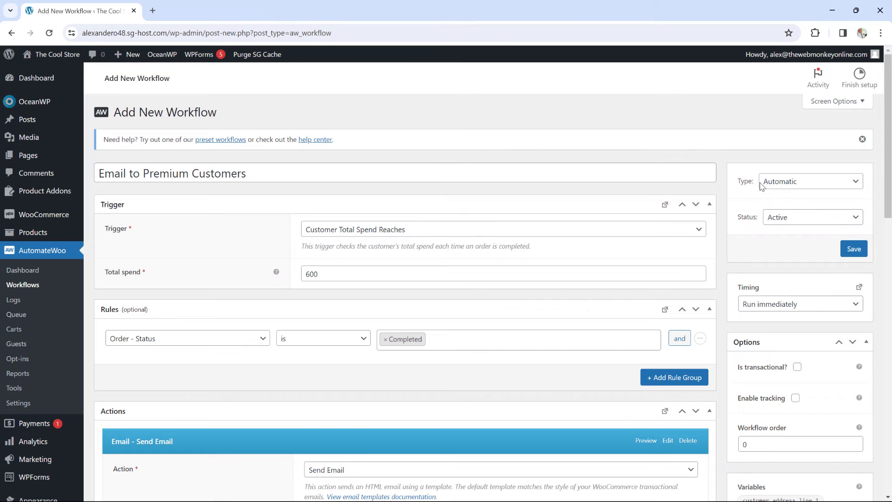
pyautogui.click(791, 183)
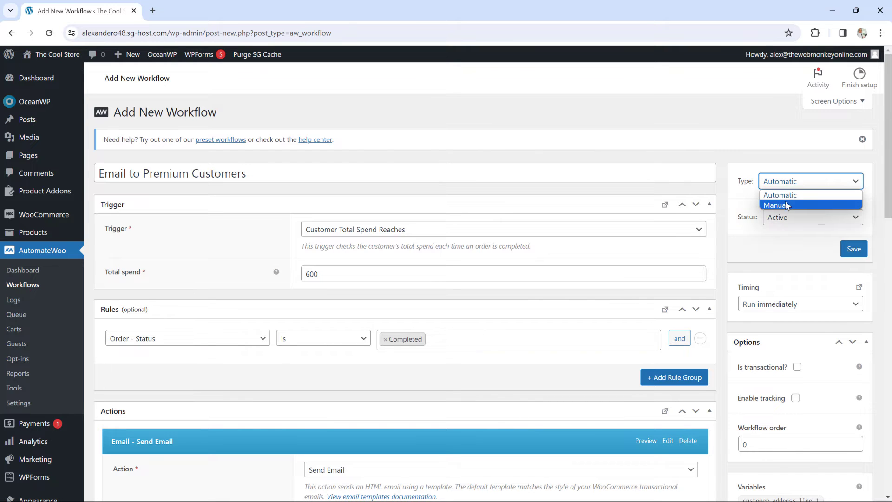
pyautogui.click(796, 183)
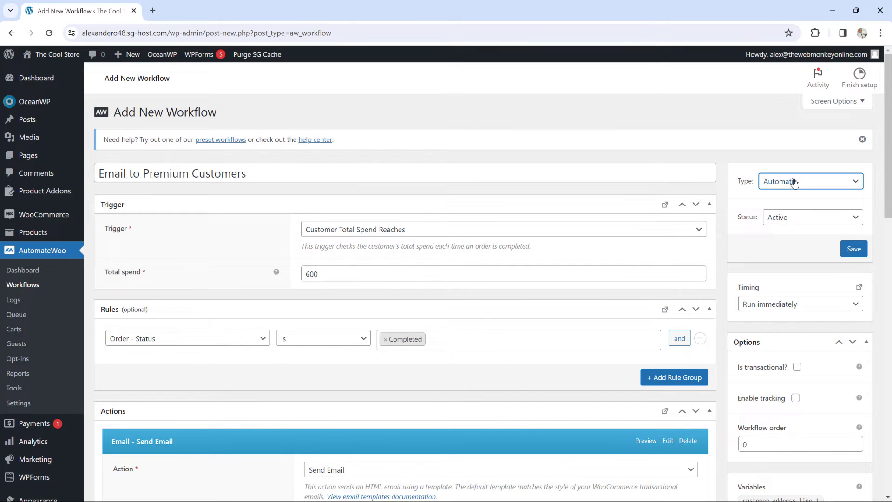
pyautogui.click(786, 222)
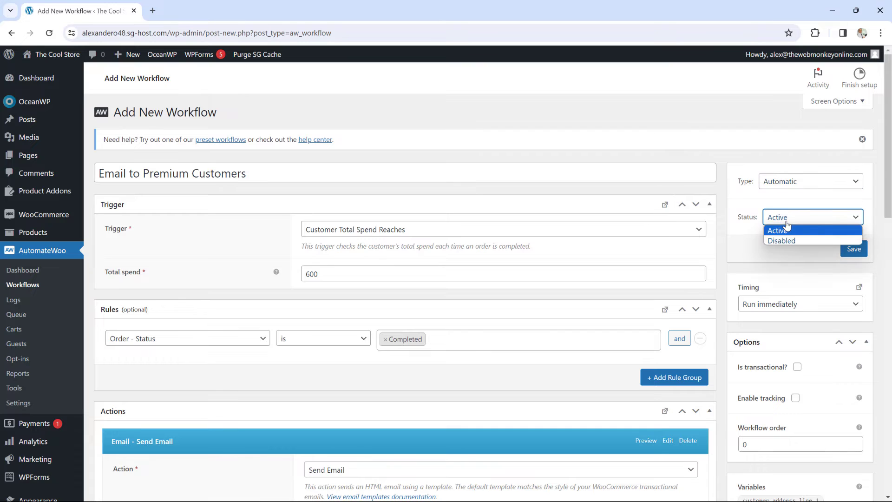
pyautogui.click(786, 222)
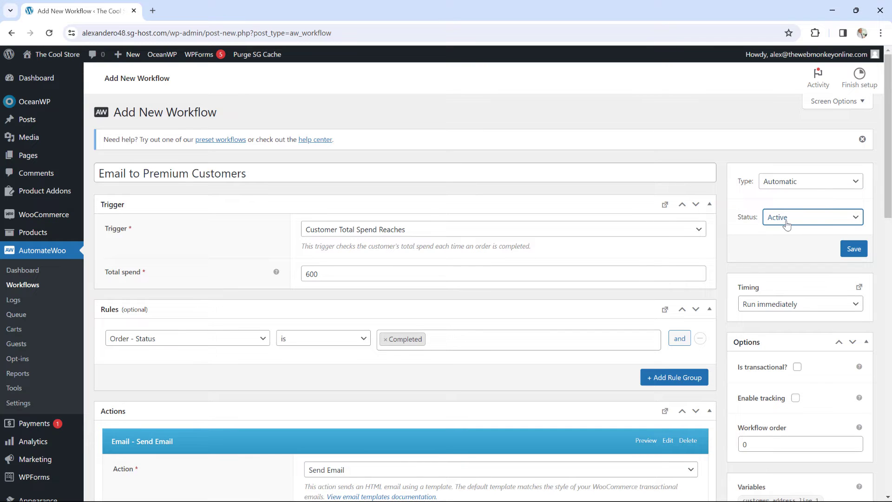
# Try Delayed timing with the delay unit in minutes, and set the workflow's timing back to Run immediately.
pyautogui.click(785, 305)
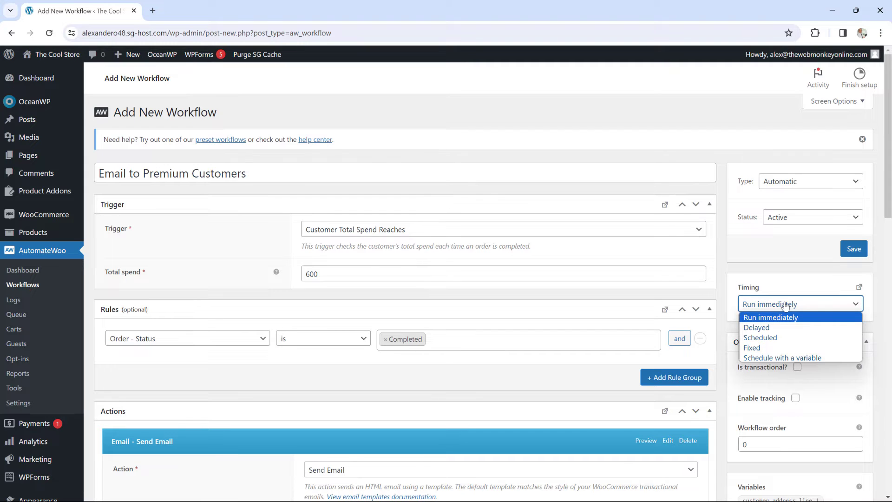
pyautogui.click(772, 327)
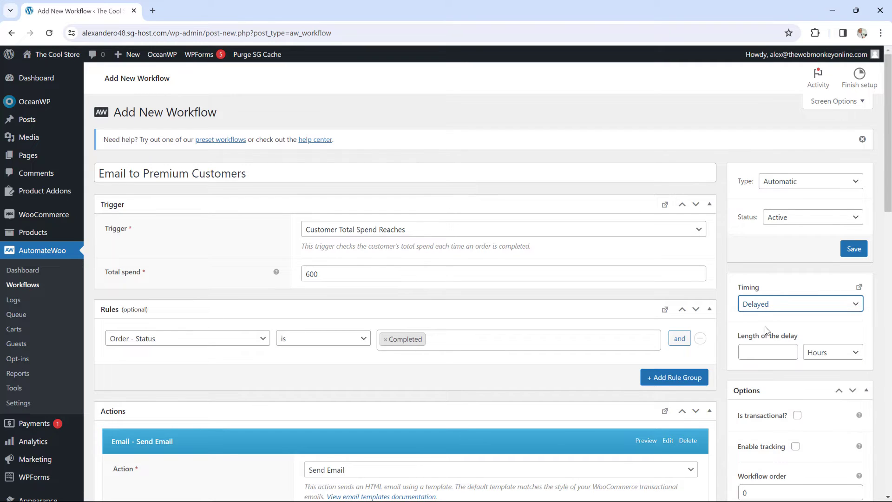
pyautogui.click(781, 354)
pyautogui.click(818, 352)
pyautogui.click(827, 372)
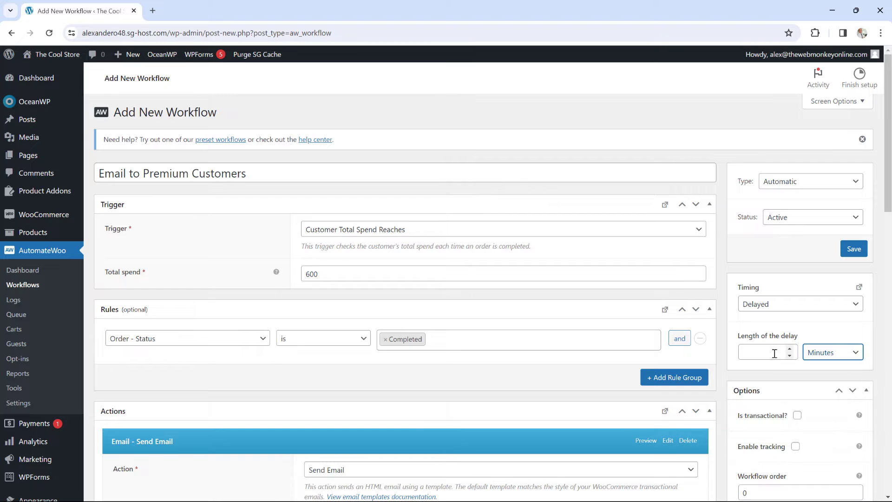
pyautogui.click(776, 306)
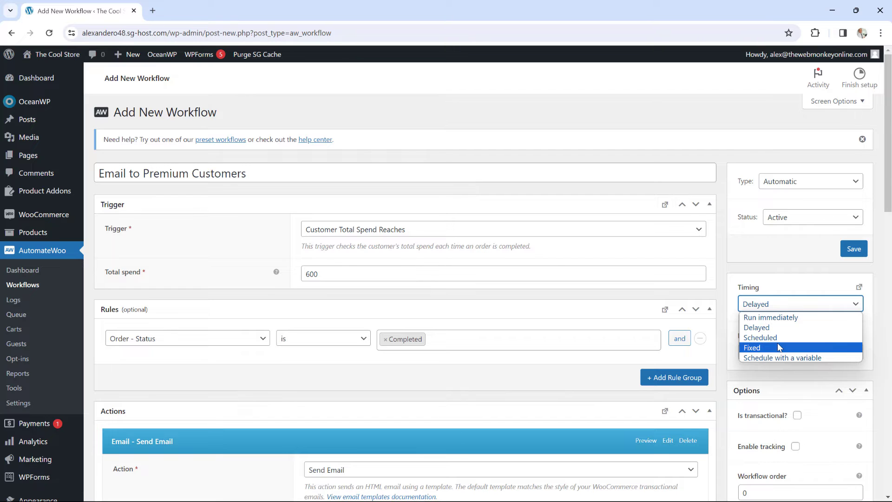
pyautogui.click(787, 318)
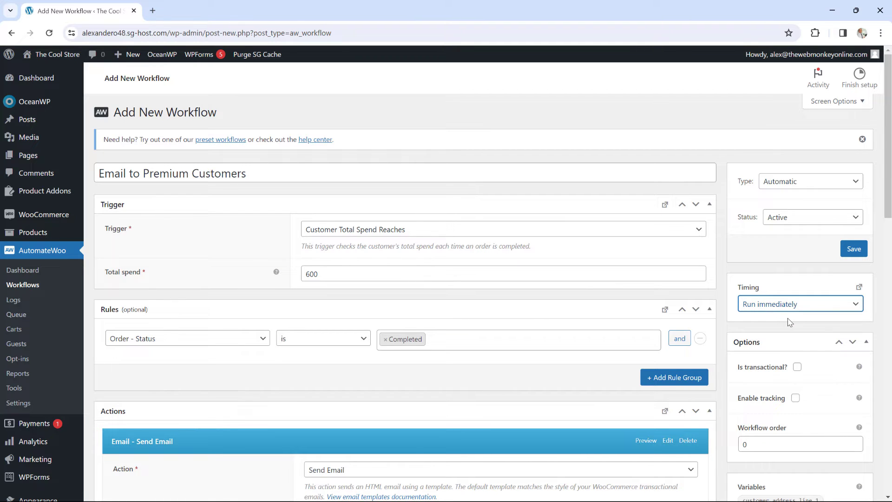
# Mark the Email to Premium Customers workflow as transactional and save it.
pyautogui.scroll(-1, 786, 323)
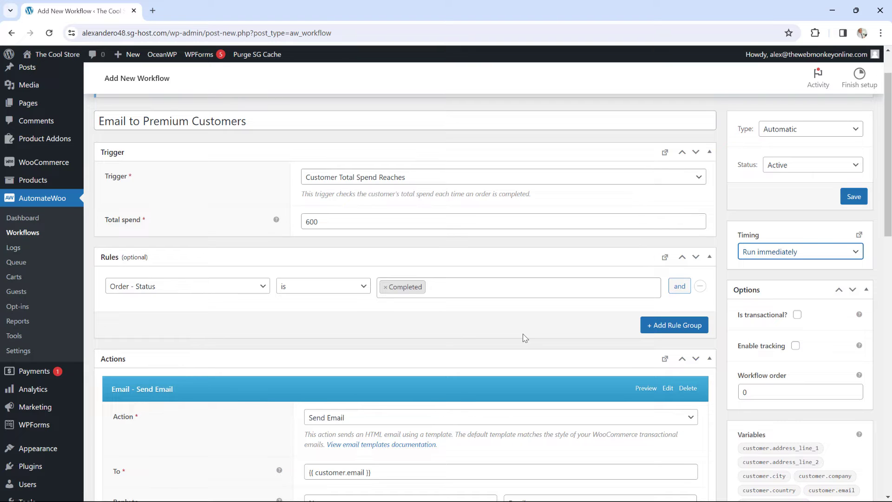
pyautogui.moveTo(859, 315)
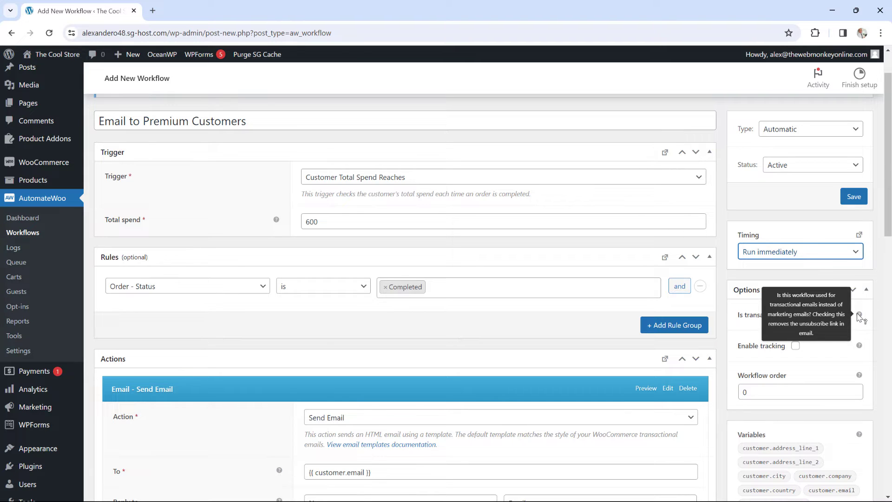
pyautogui.click(797, 315)
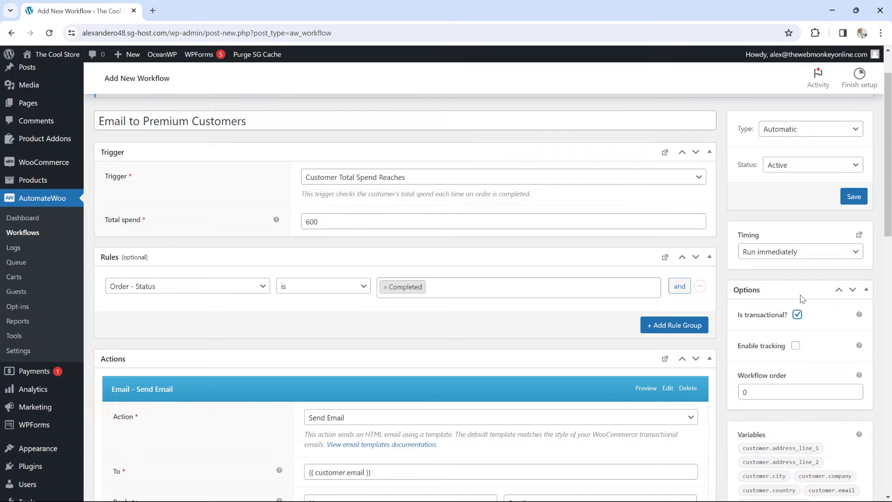
pyautogui.click(857, 198)
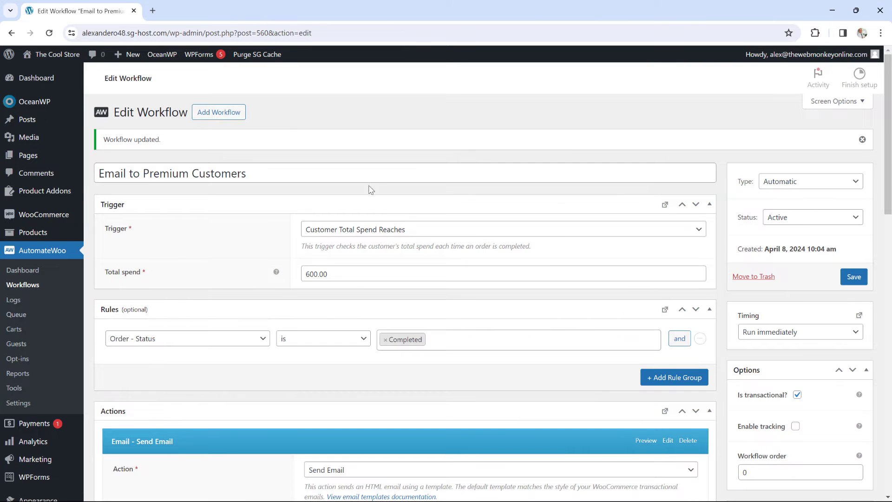
# Check the saved workflow in the workflows list and review the test order's confirmation page in the storefront browser.
pyautogui.click(32, 287)
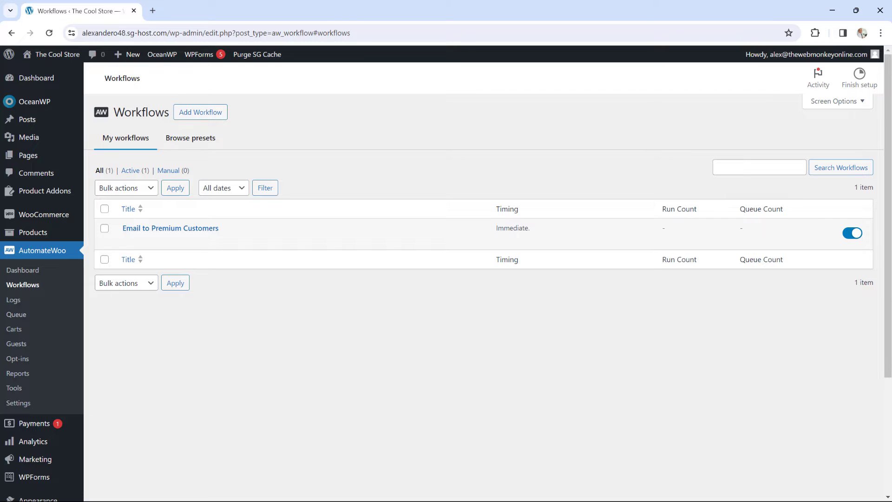
pyautogui.hotkey('alt', 'Tab')
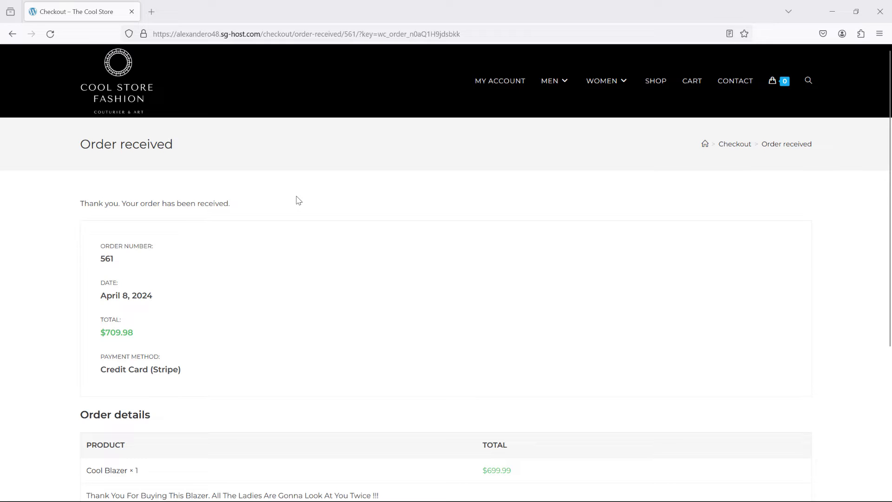
pyautogui.scroll(-3, 297, 199)
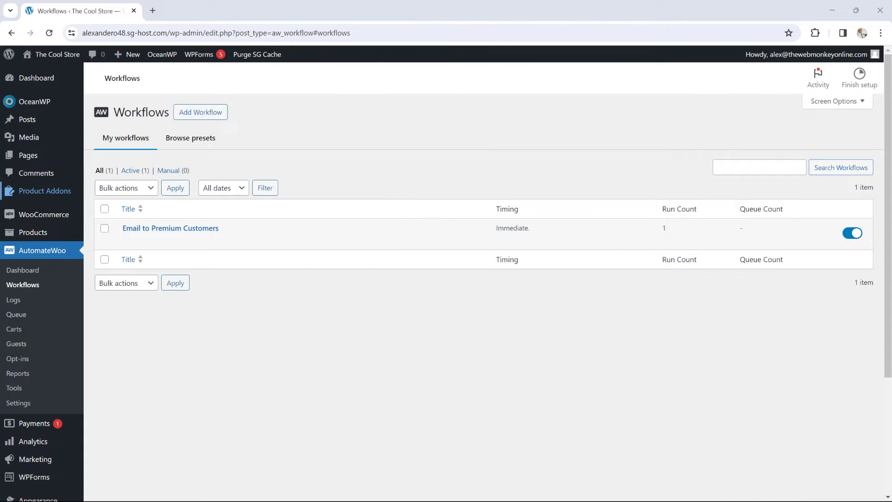
# Check the test order's status in the WooCommerce orders list and return to the AutomateWoo workflows list.
pyautogui.moveTo(56, 220)
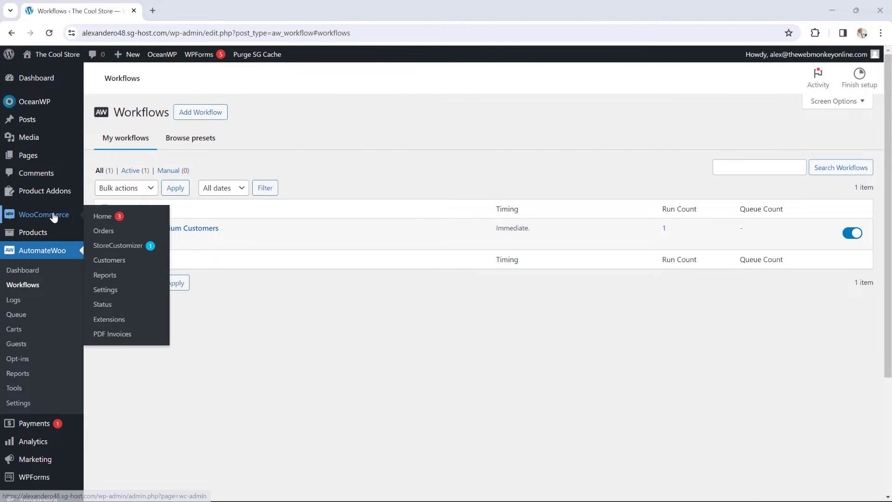
pyautogui.click(104, 231)
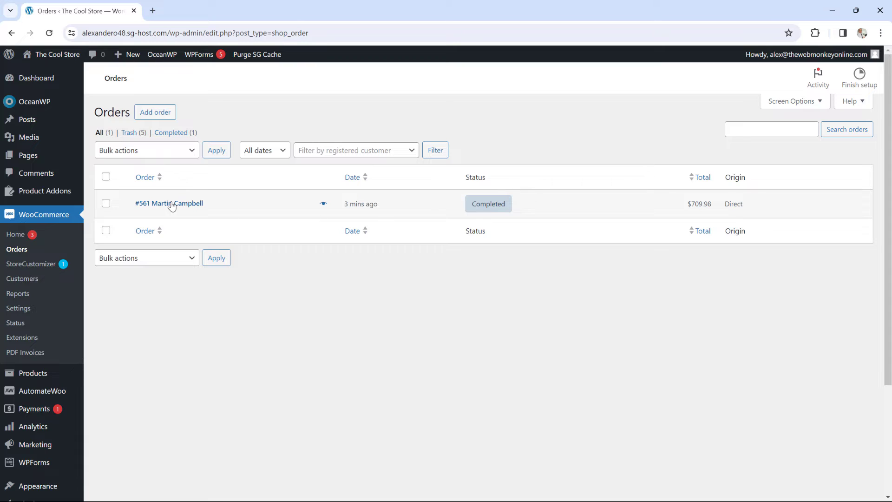
pyautogui.moveTo(494, 205)
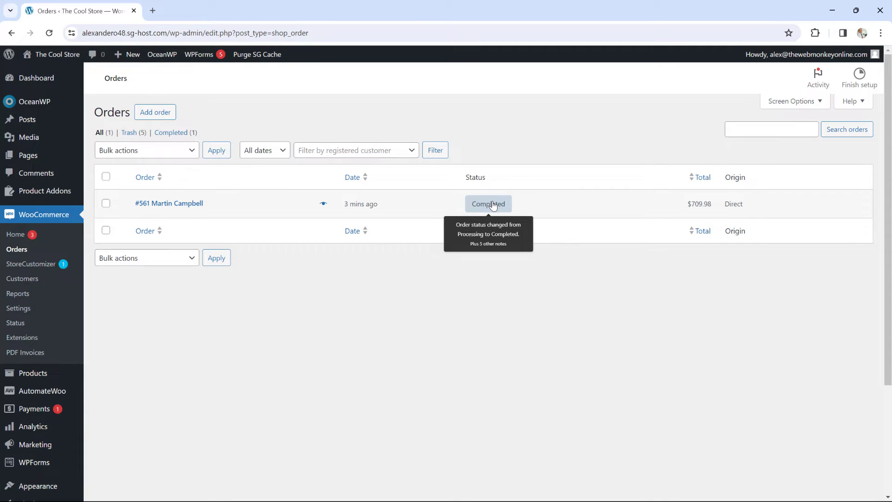
pyautogui.moveTo(61, 393)
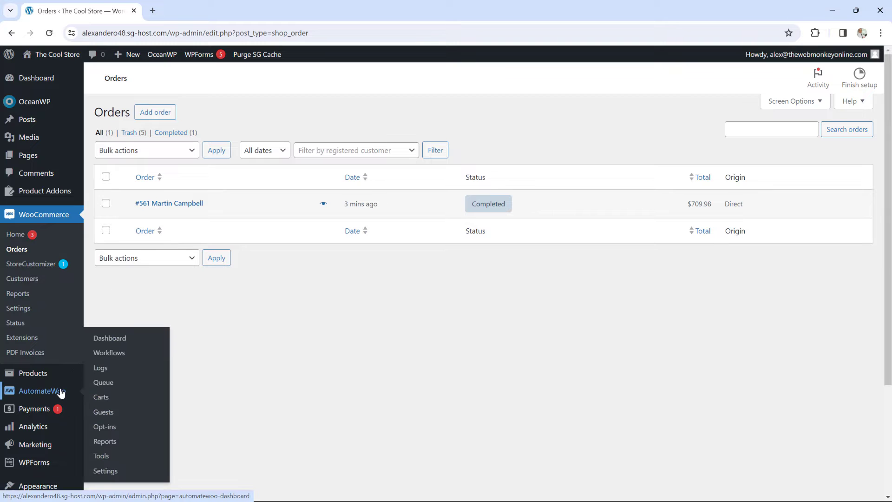
pyautogui.click(123, 356)
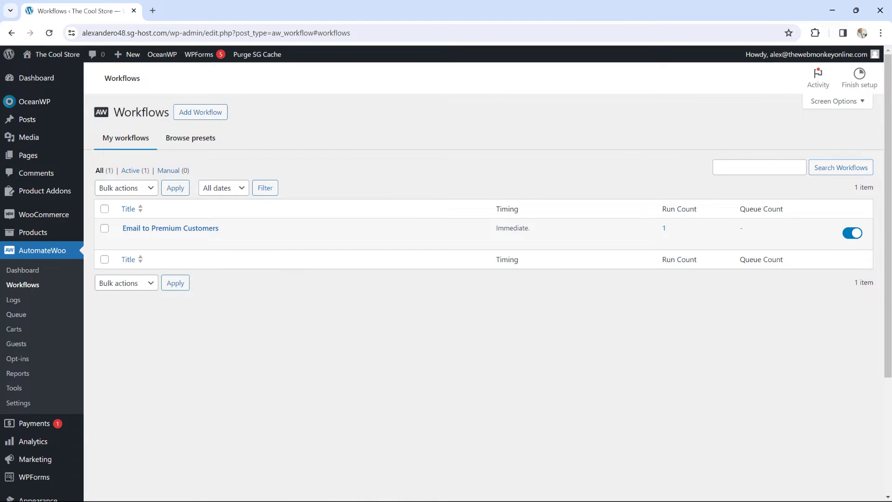
# Switch to Gmail and examine the subject and customer first name in the received thank-you email.
pyautogui.moveTo(891, 135); pyautogui.dragTo(681, 149)
pyautogui.click(724, 152)
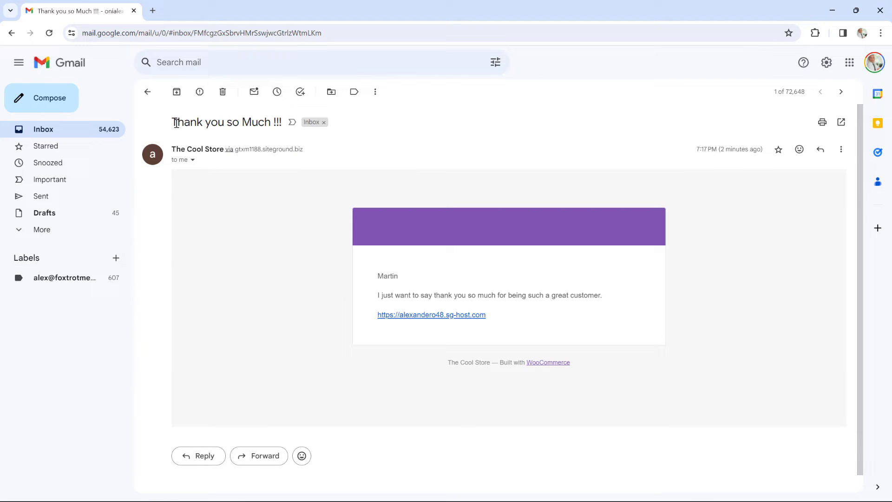
pyautogui.moveTo(176, 123); pyautogui.dragTo(265, 122)
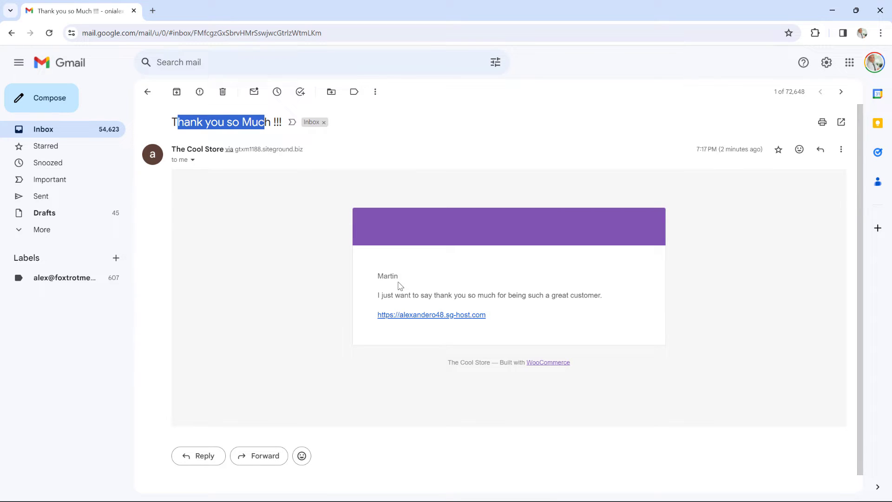
pyautogui.moveTo(379, 276); pyautogui.dragTo(399, 277)
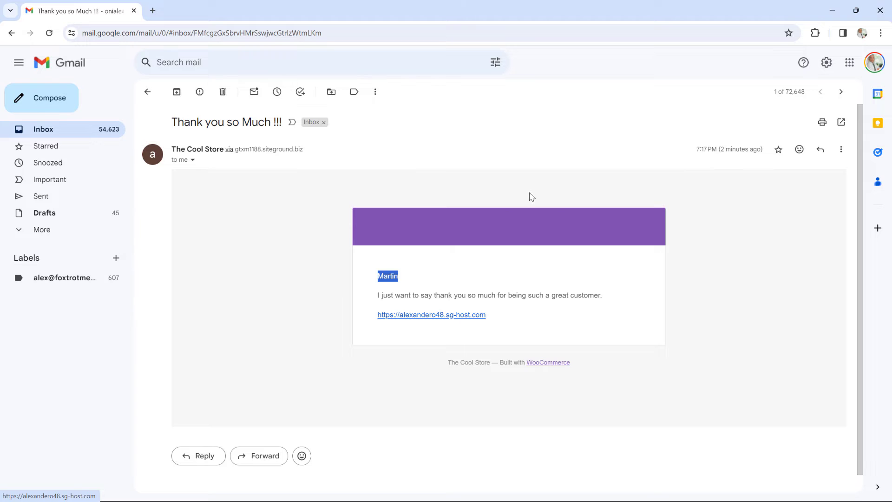
pyautogui.moveTo(421, 6); pyautogui.dragTo(650, 147)
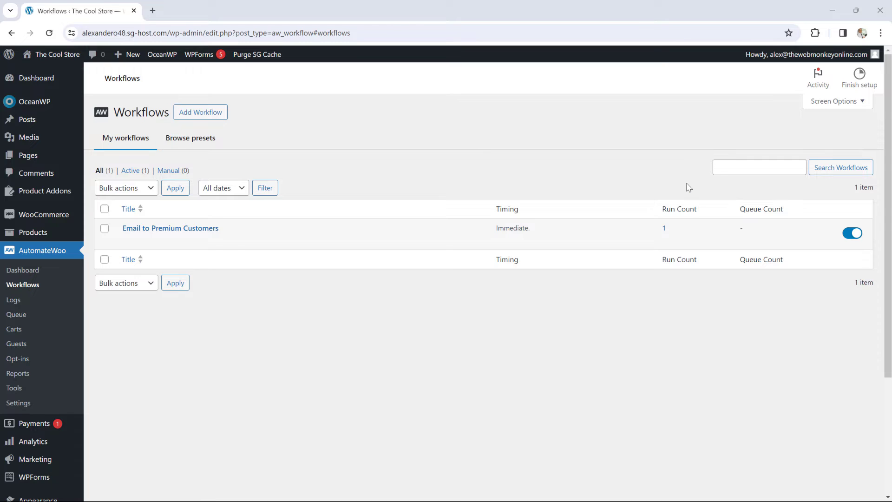
# Add a new WooCommerce coupon with the code discount25%.
pyautogui.moveTo(48, 460)
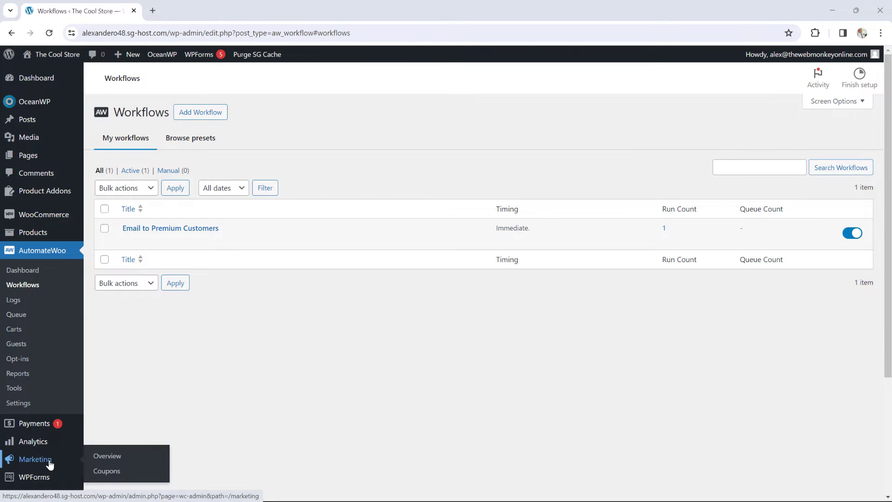
pyautogui.click(108, 471)
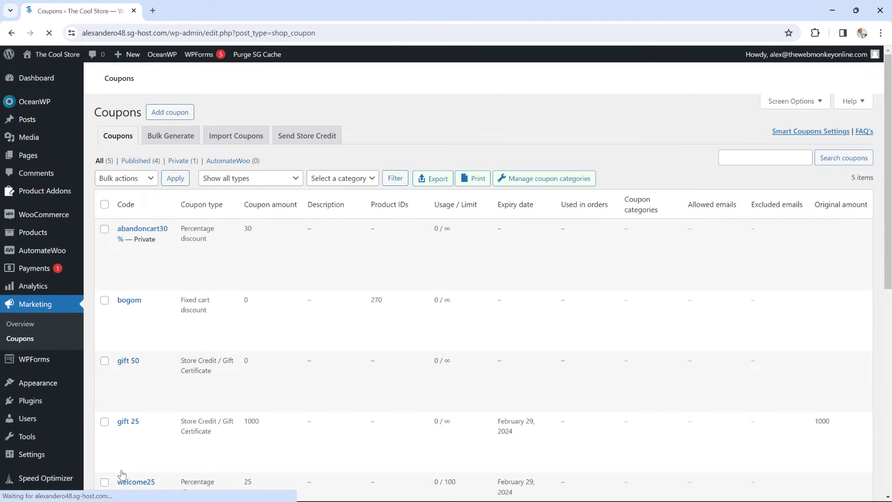
pyautogui.click(167, 116)
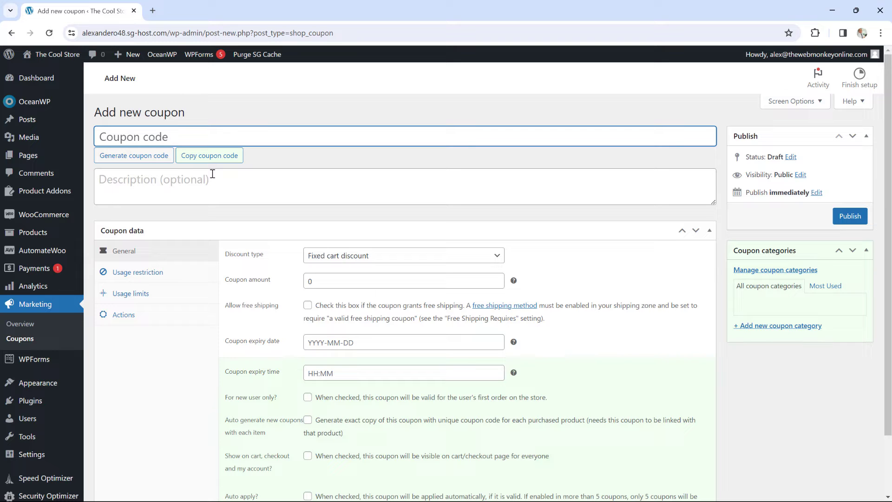
pyautogui.scroll(-2, 480, 256)
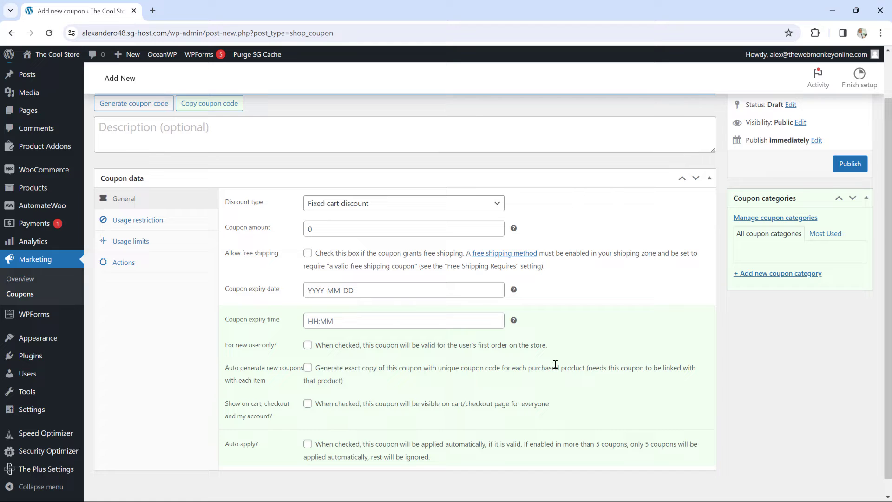
pyautogui.scroll(2, 555, 364)
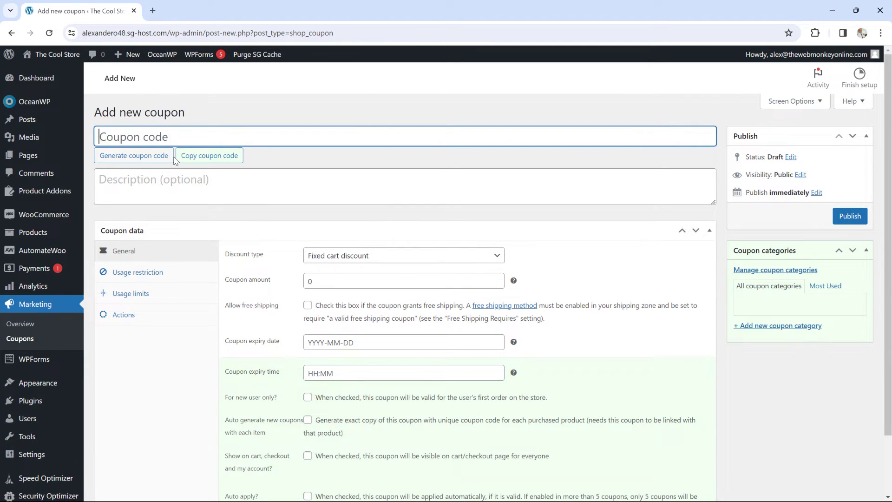
pyautogui.write('discount25%')
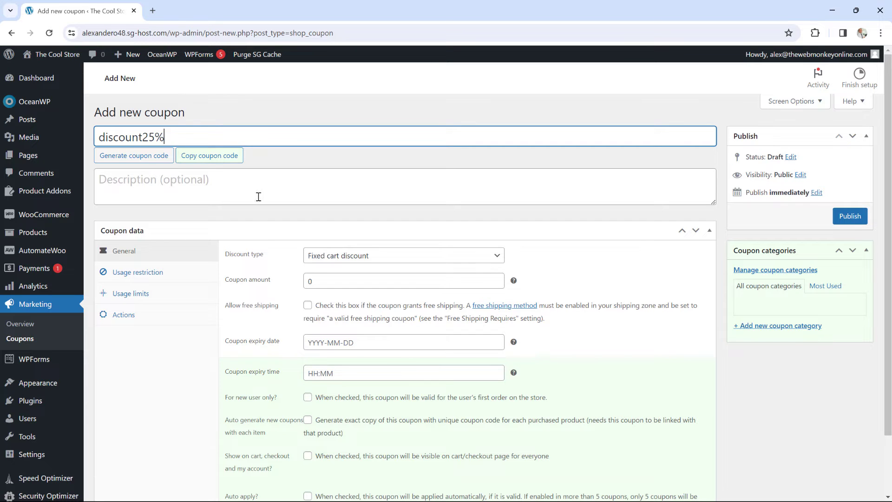
# Set the coupon's discount type to Percentage discount and its amount to 25.
pyautogui.click(320, 256)
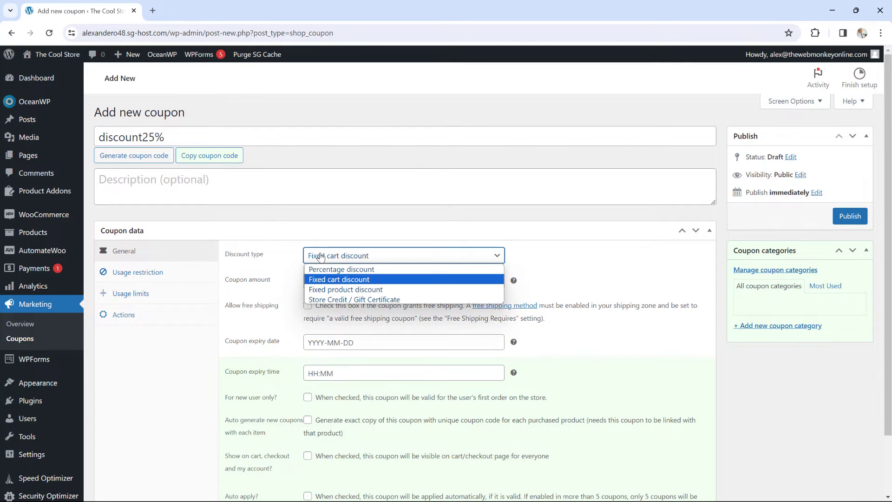
pyautogui.click(337, 269)
pyautogui.click(329, 282)
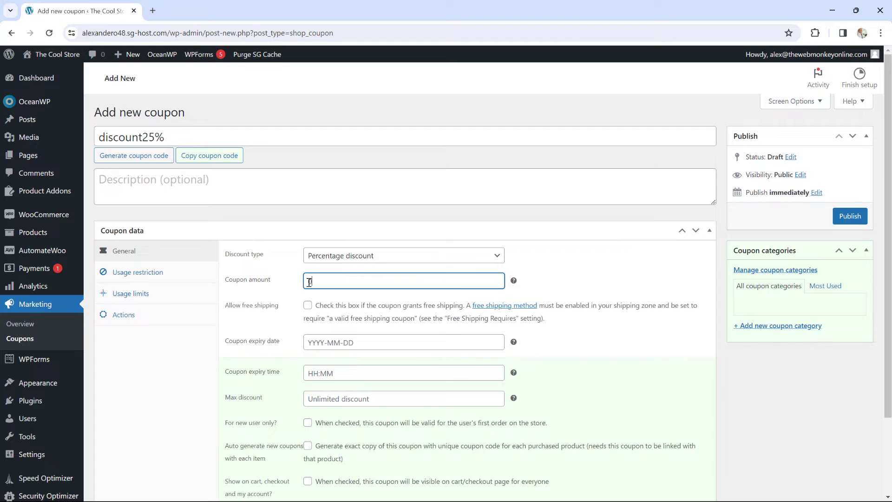
pyautogui.press('BackSpace')
pyautogui.write('25')
# Set the coupon's visibility to Private and publish it.
pyautogui.click(799, 175)
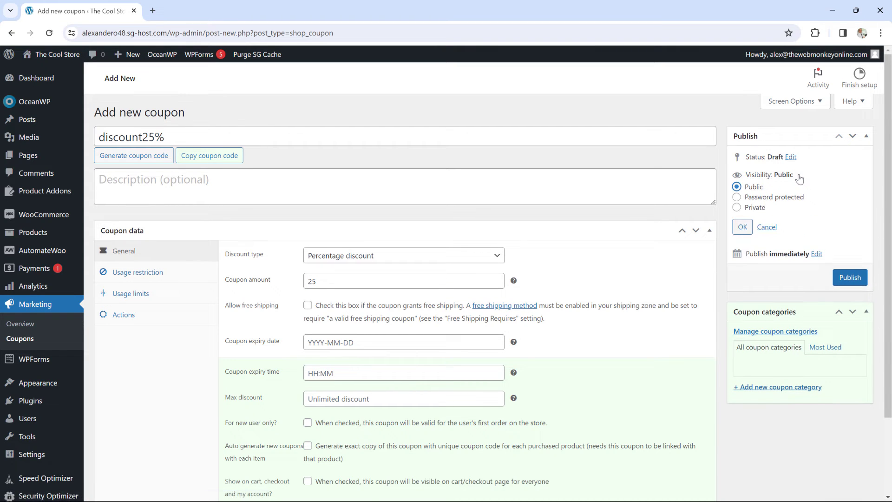
pyautogui.click(753, 208)
pyautogui.click(742, 228)
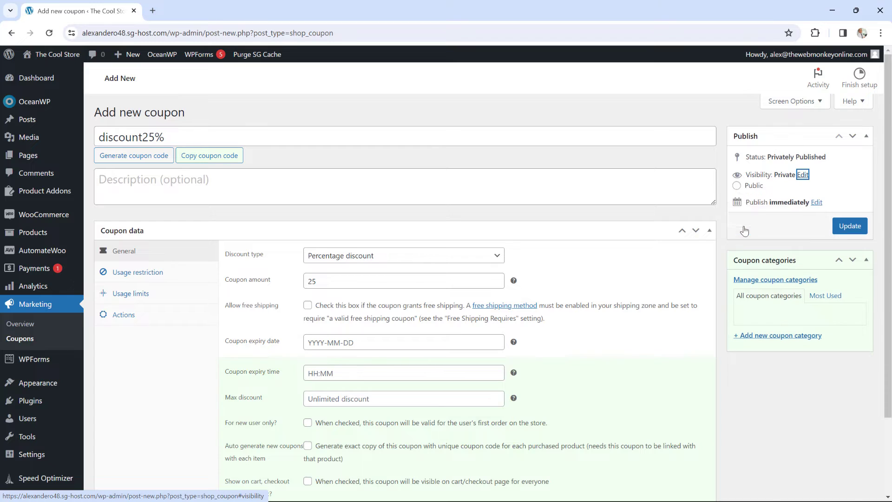
pyautogui.click(853, 216)
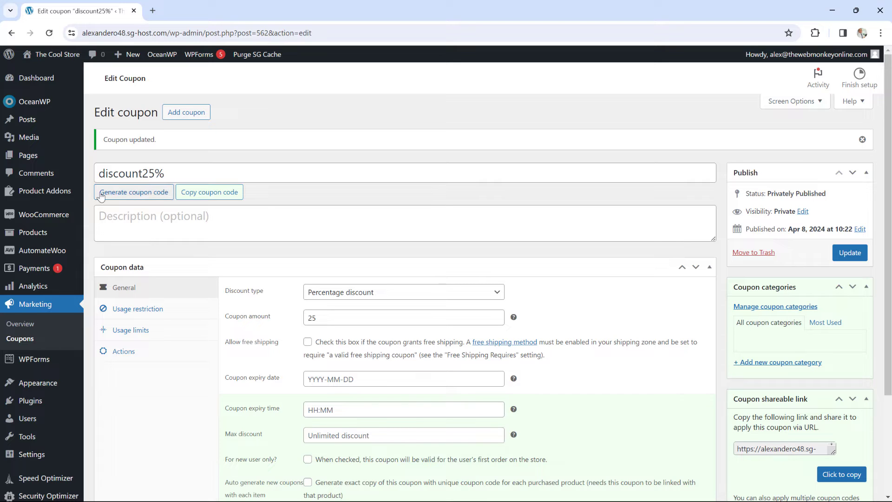
# Open the Email to Premium Customers workflow in AutomateWoo for editing.
pyautogui.moveTo(60, 237)
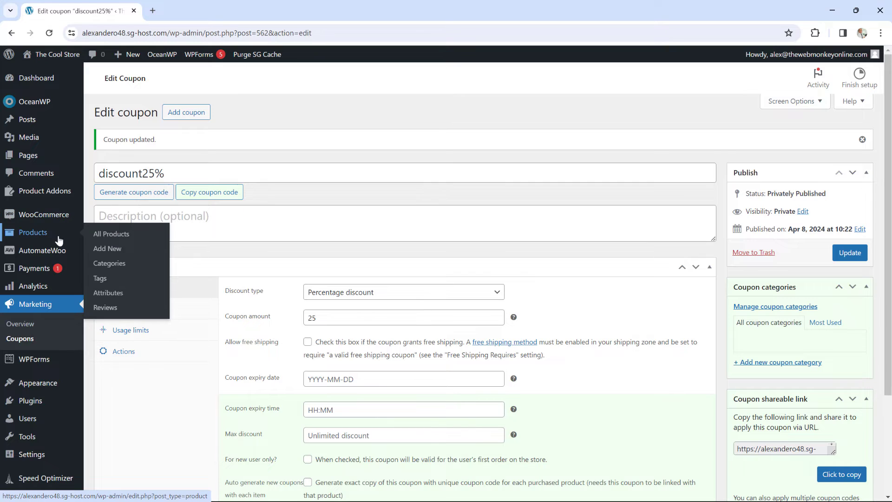
pyautogui.moveTo(64, 252)
pyautogui.click(111, 264)
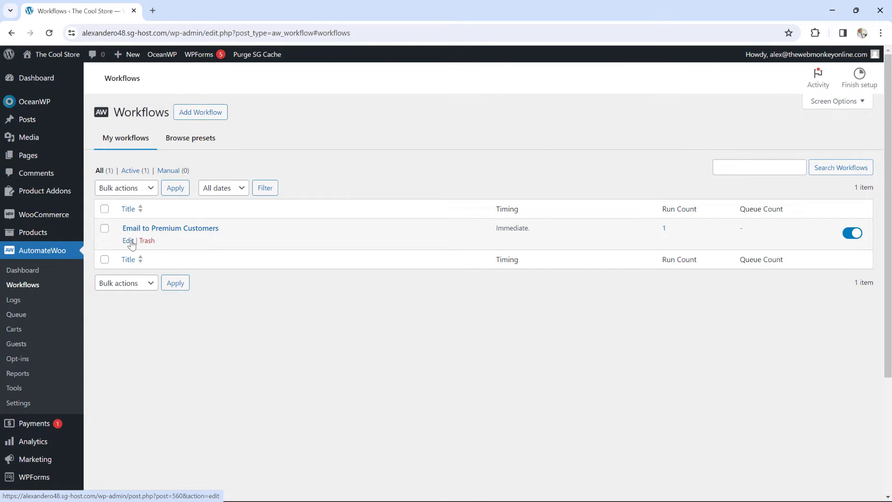
pyautogui.click(129, 241)
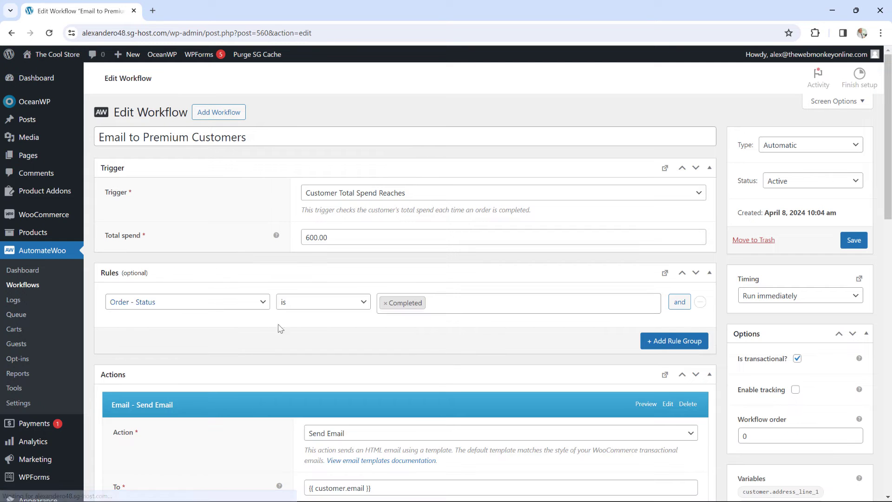
# Add the line "Here is a 25% discount coupon as a reward." below the thank-you sentence in the email content, followed by an empty line.
pyautogui.scroll(-9, 473, 369)
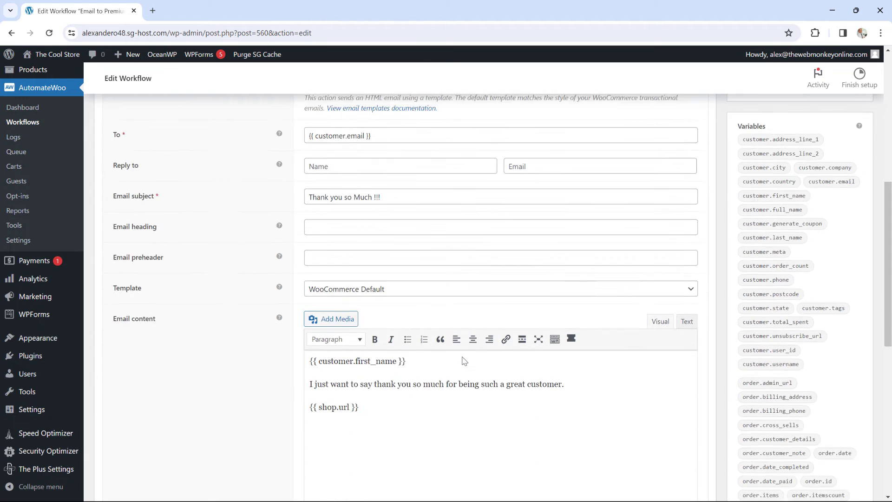
pyautogui.click(581, 319)
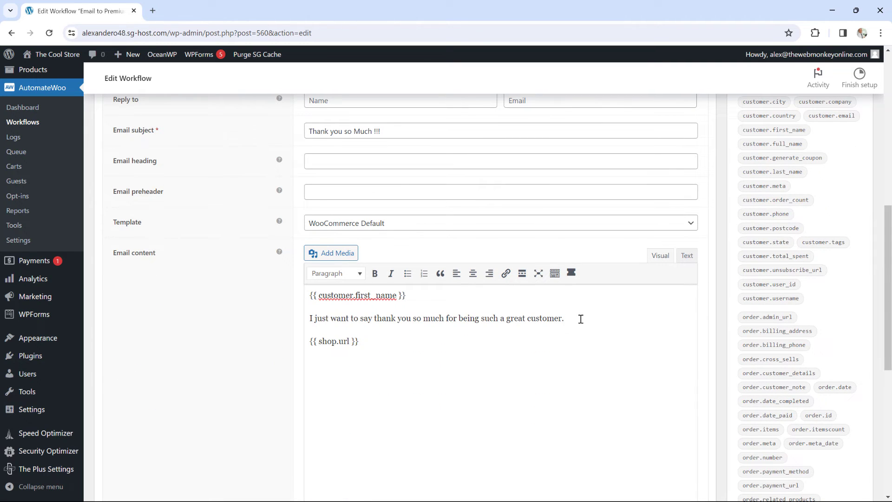
pyautogui.press('Return')
pyautogui.write('Here is a a')
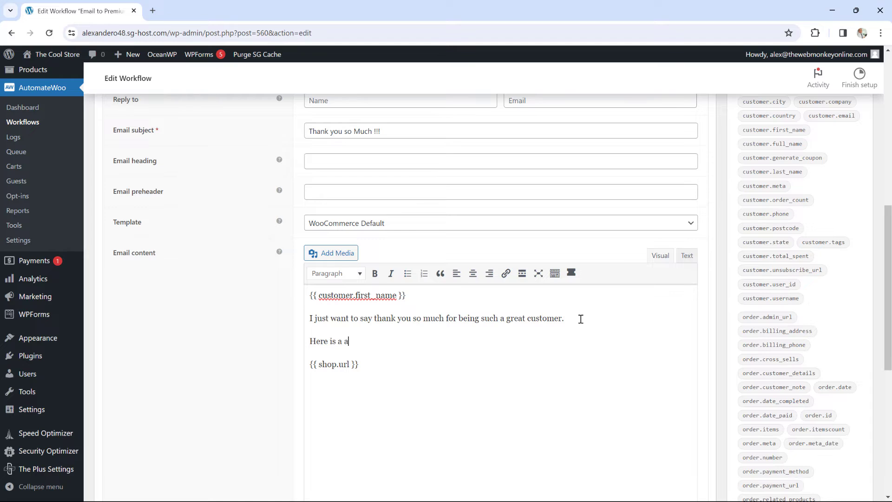
pyautogui.press('BackSpace')
pyautogui.write('25% coup')
pyautogui.press('BackSpace')
pyautogui.press('BackSpace')
pyautogui.press('BackSpace')
pyautogui.write('isc')
pyautogui.press('BackSpace')
pyautogui.press('BackSpace')
pyautogui.press('BackSpace')
pyautogui.write('iscount coupon as a reward')
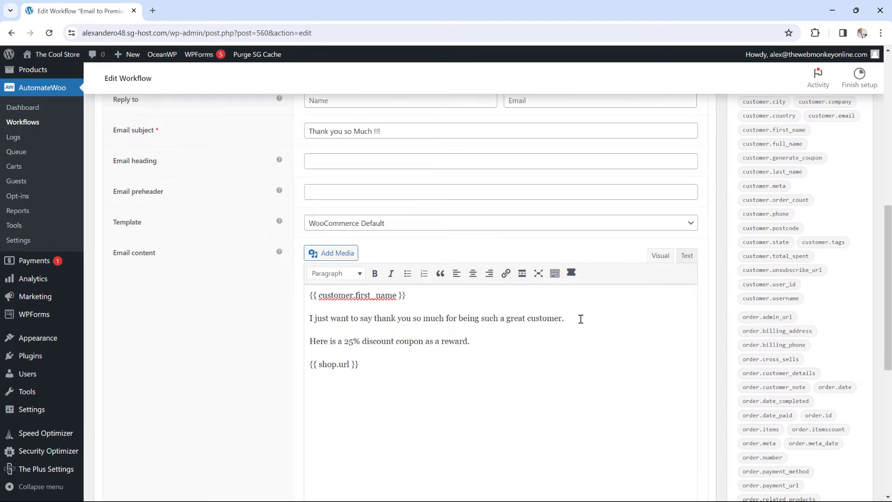
pyautogui.write('.')
pyautogui.press('Return')
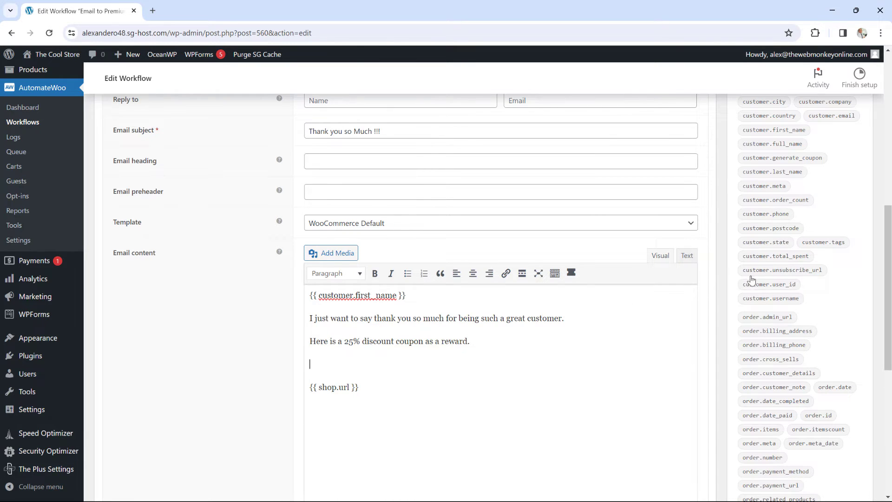
# Insert a customer.generate_coupon variable below the reward line, using template discount25% and an expiry of 3.
pyautogui.scroll(1, 772, 276)
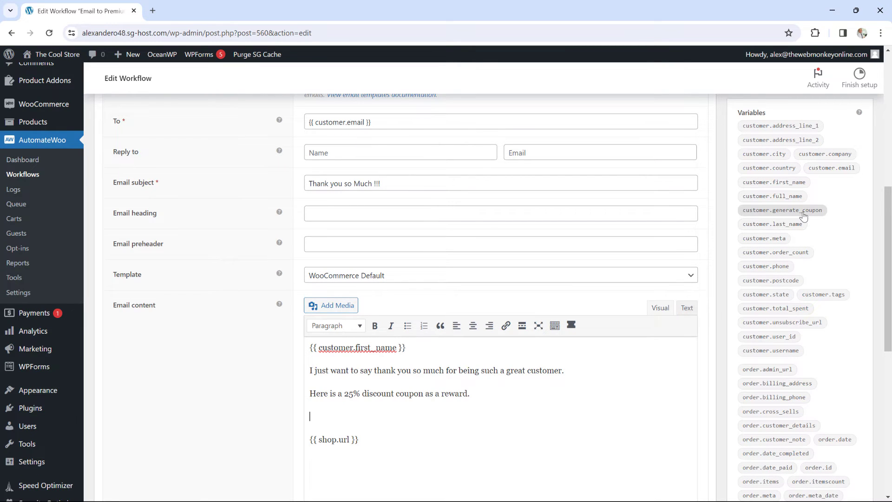
pyautogui.click(783, 212)
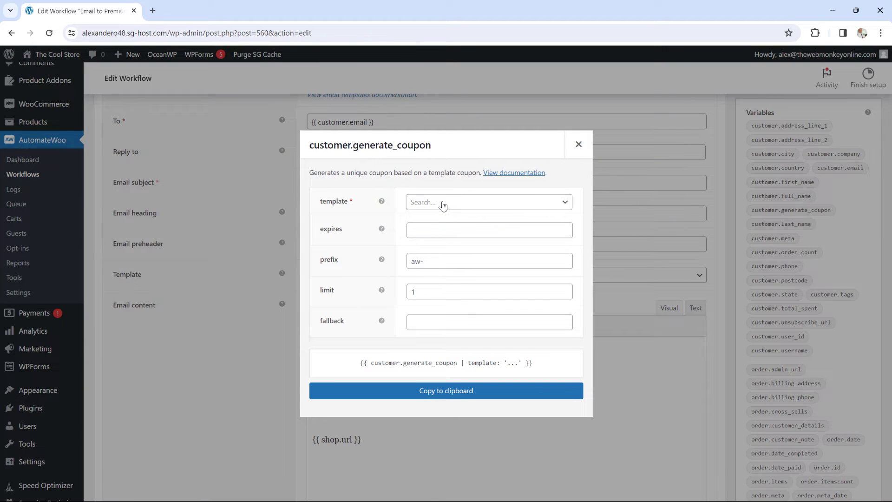
pyautogui.click(442, 204)
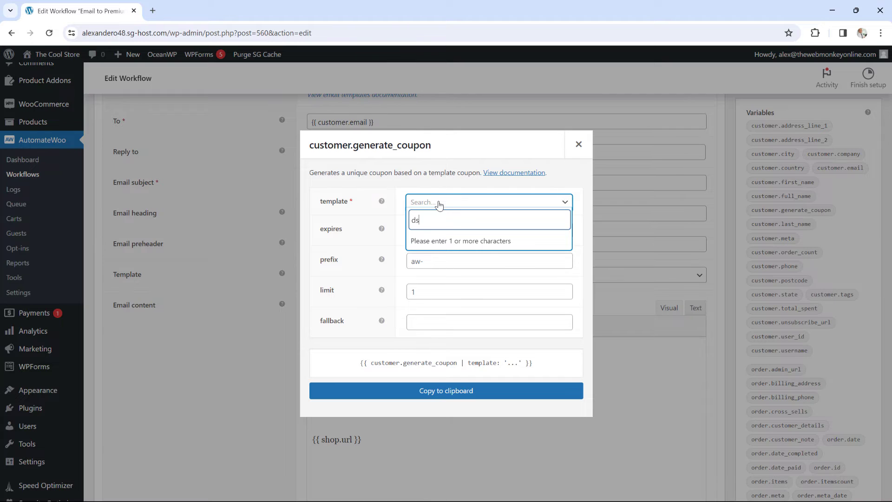
pyautogui.write('dis')
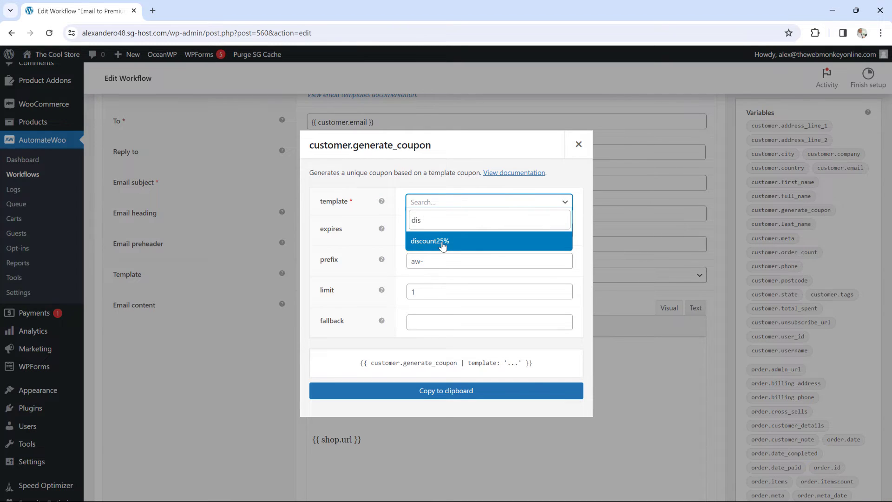
pyautogui.click(442, 244)
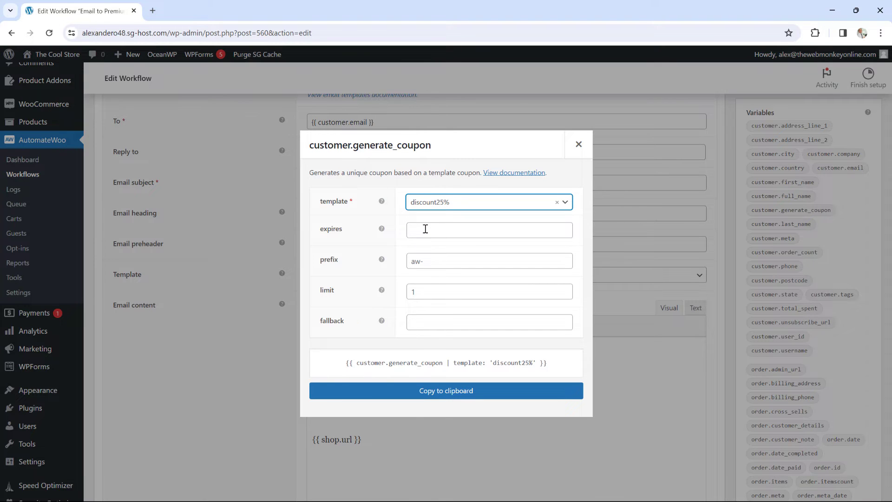
pyautogui.click(425, 228)
pyautogui.moveTo(383, 230)
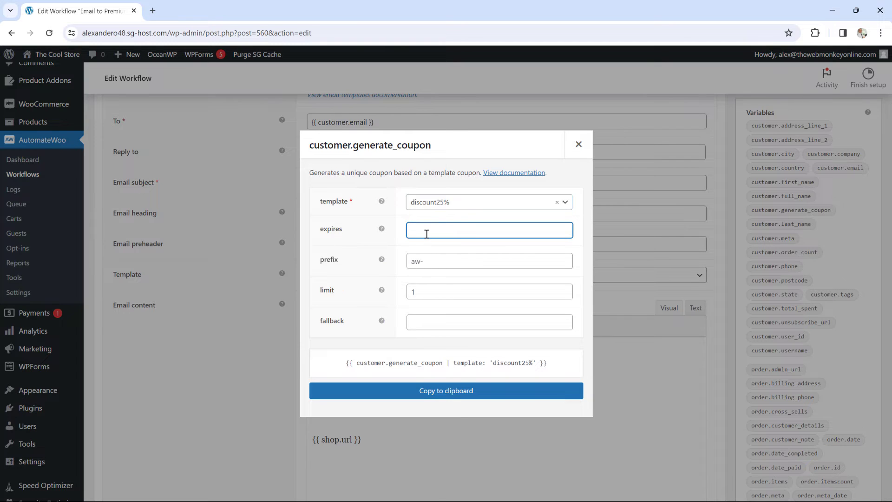
pyautogui.write('3')
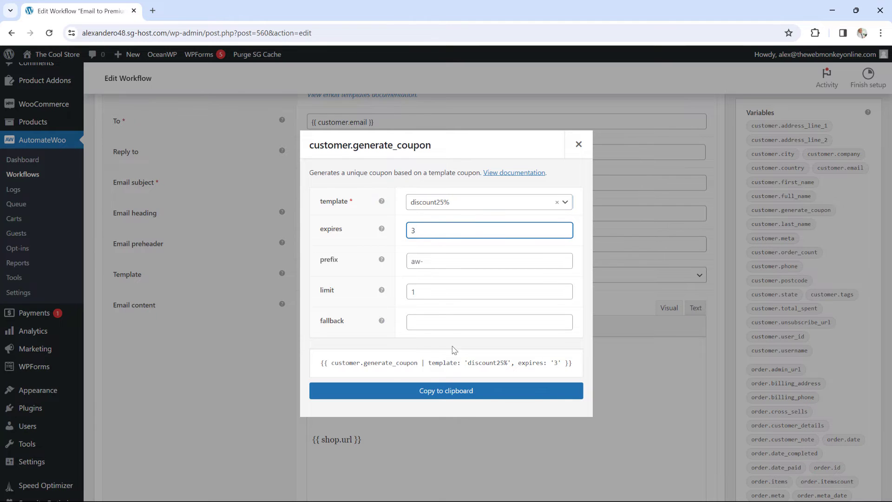
pyautogui.click(465, 392)
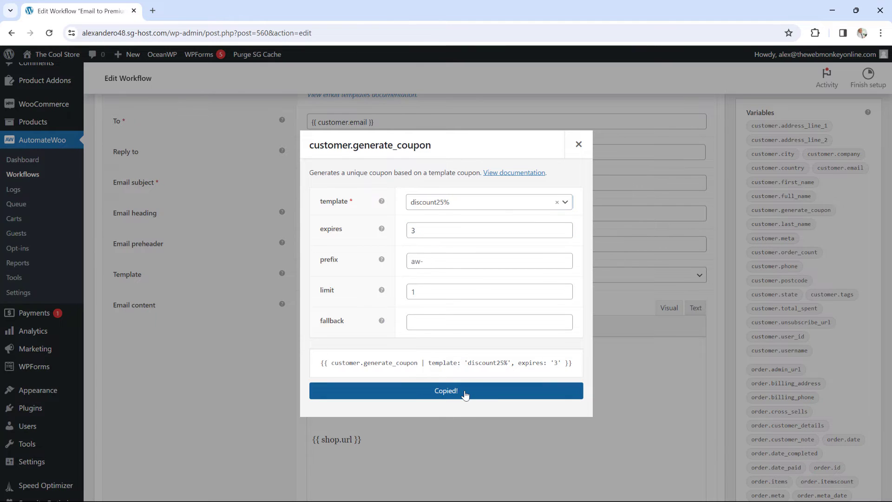
pyautogui.scroll(-1, 349, 358)
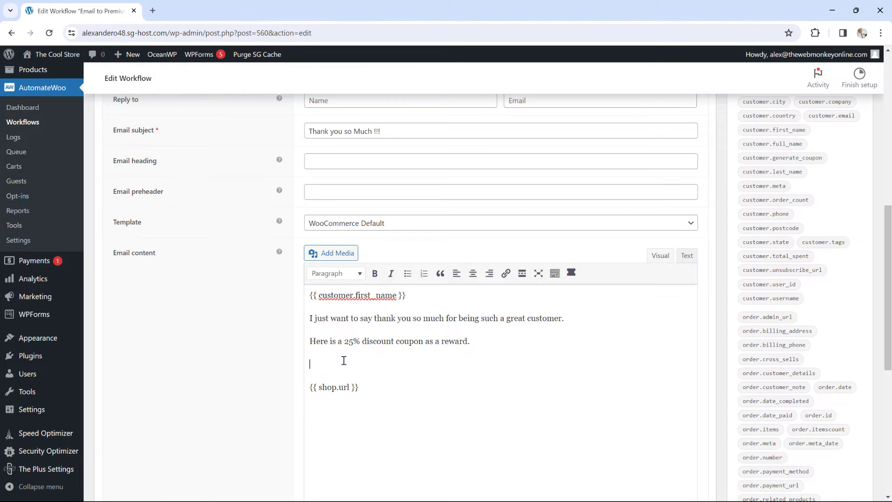
pyautogui.hotkey('ctrl', 'v')
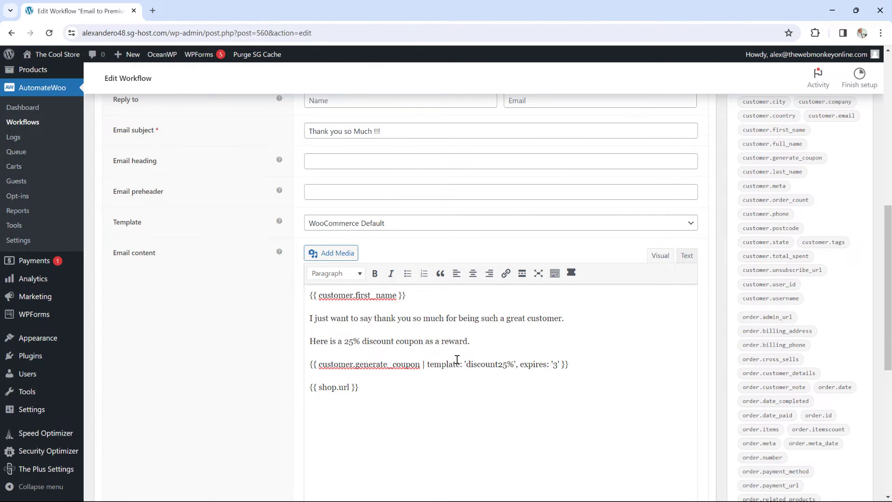
# Append "Please note the coupon will expire in 3 days." to the reward line and save the workflow.
pyautogui.click(490, 342)
pyautogui.write('Please note the coup')
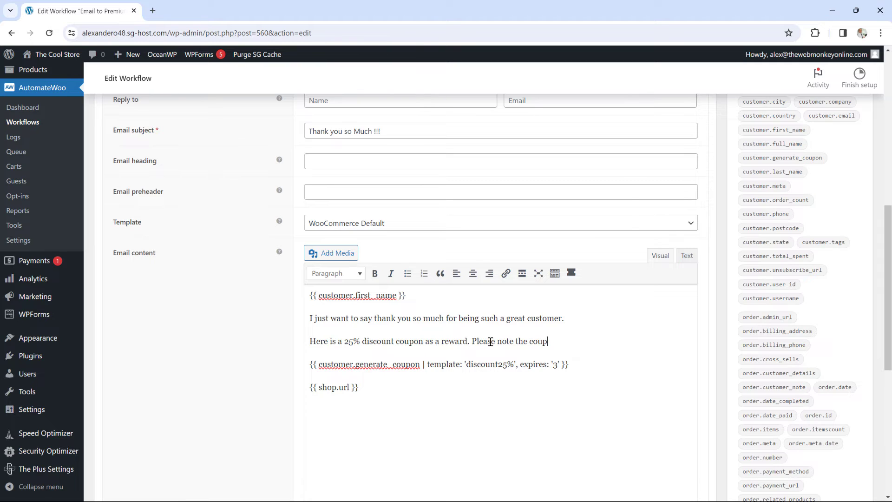
pyautogui.write('on will expire in 3 days.')
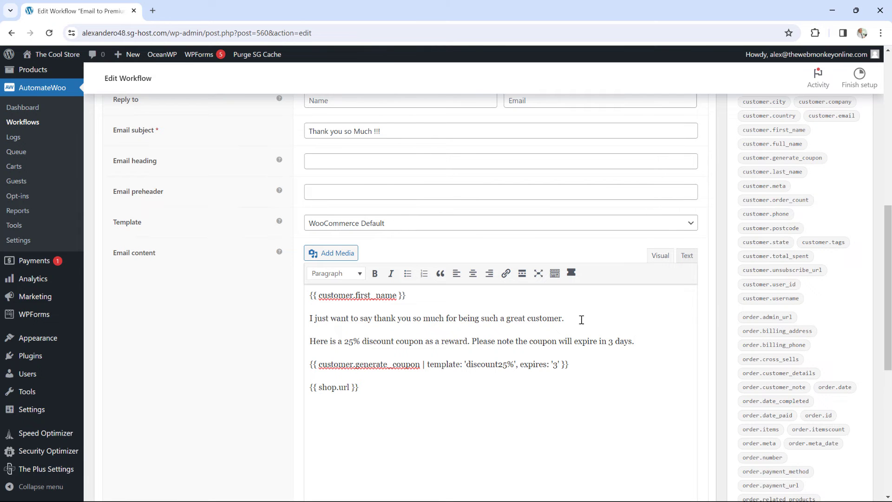
pyautogui.scroll(8, 581, 319)
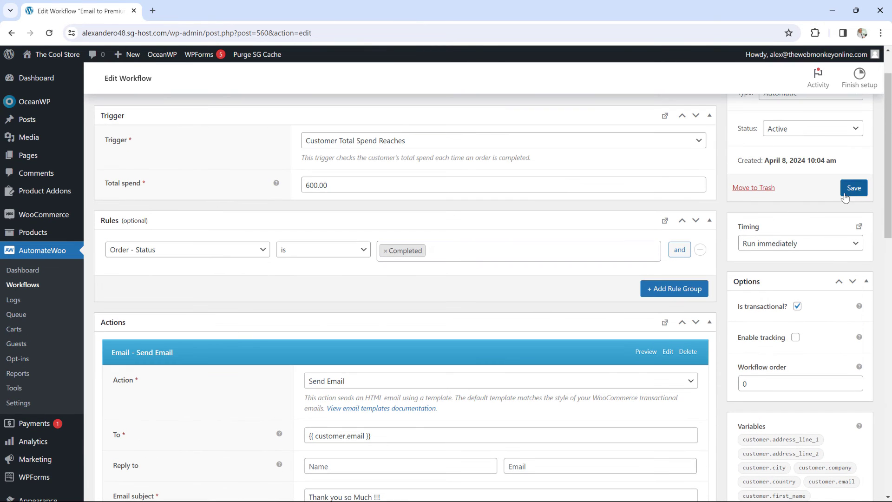
pyautogui.click(853, 190)
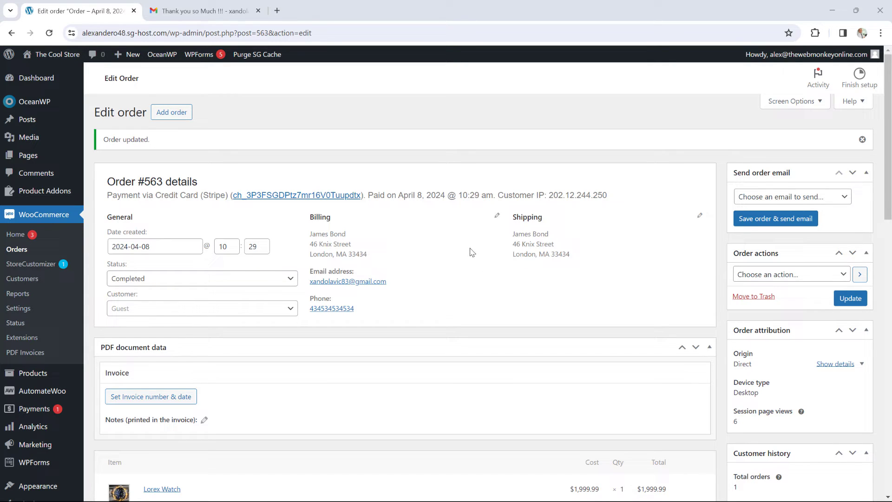
# Review the completed Lorex Watch order's details, and check the workflow's run count in the AutomateWoo workflows list.
pyautogui.scroll(-3, 471, 252)
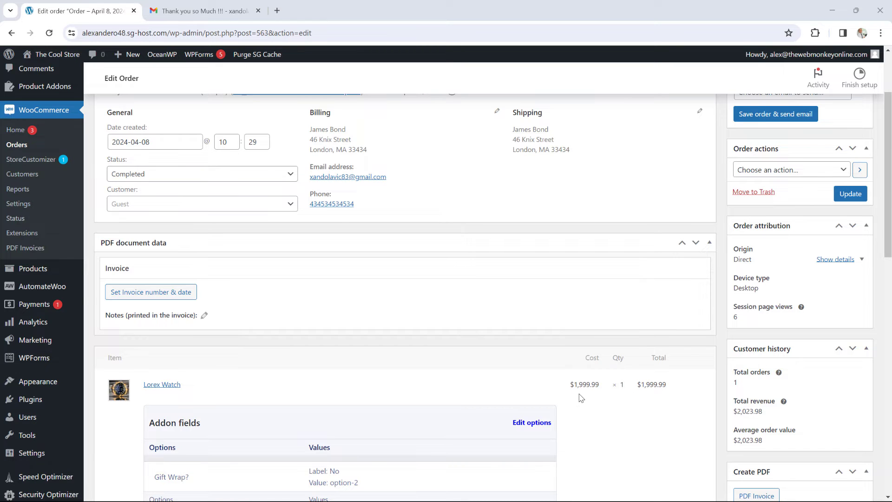
pyautogui.scroll(3, 580, 398)
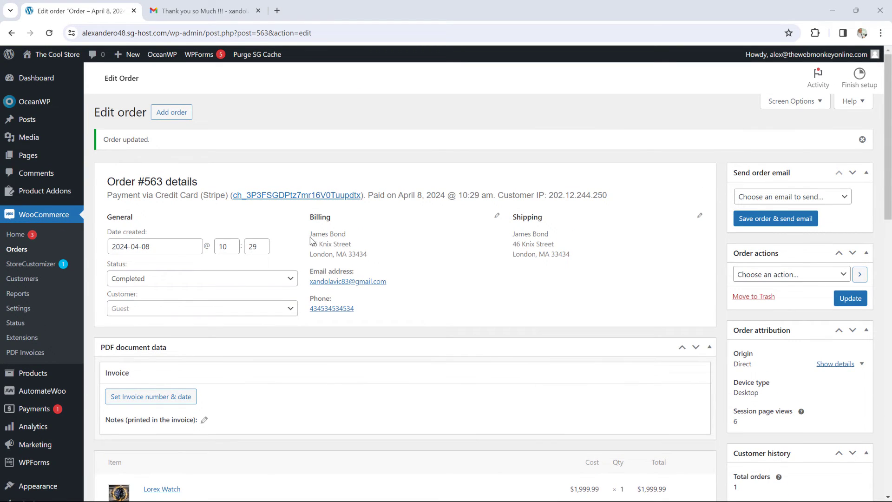
pyautogui.moveTo(310, 239); pyautogui.dragTo(346, 237)
pyautogui.click(360, 241)
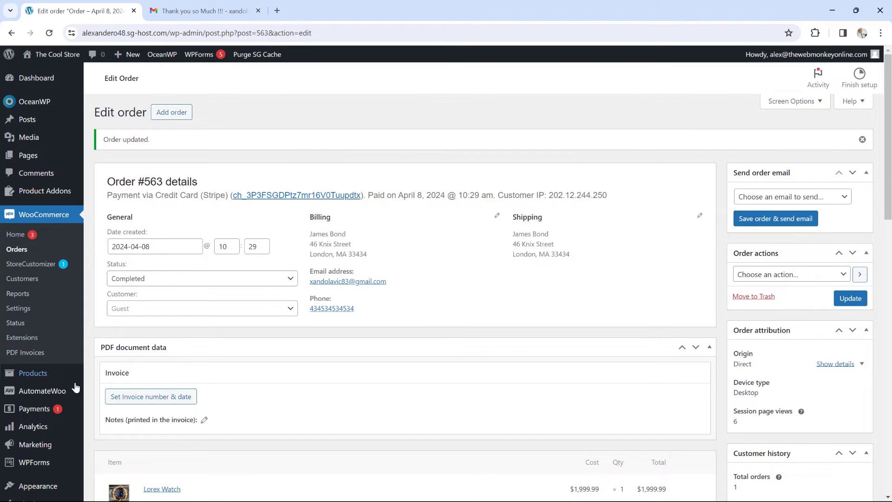
pyautogui.moveTo(65, 395)
pyautogui.click(115, 358)
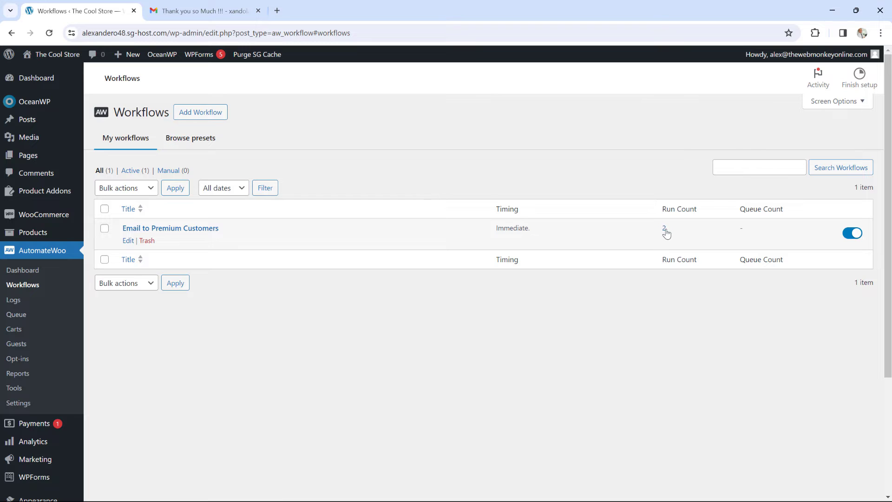
# Switch to the "Thank you so Much !!!" email in Gmail, dismiss the desktop notification prompt, and copy the generated coupon code.
pyautogui.click(207, 13)
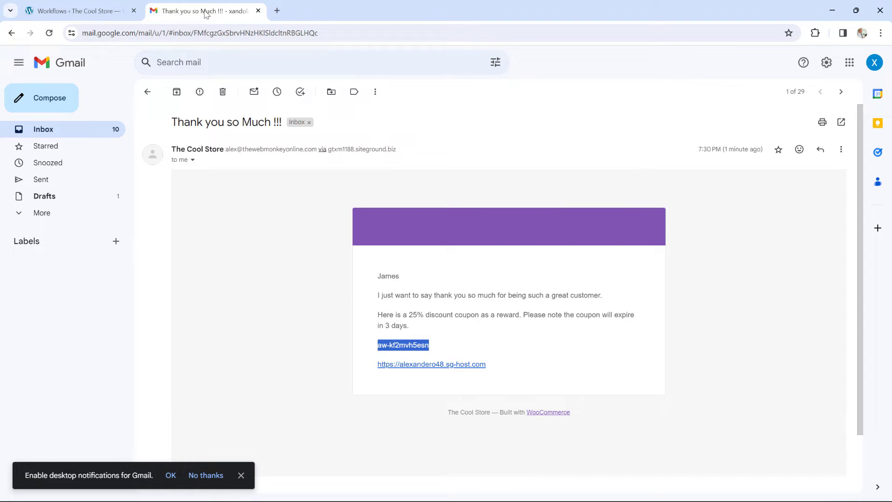
pyautogui.click(242, 474)
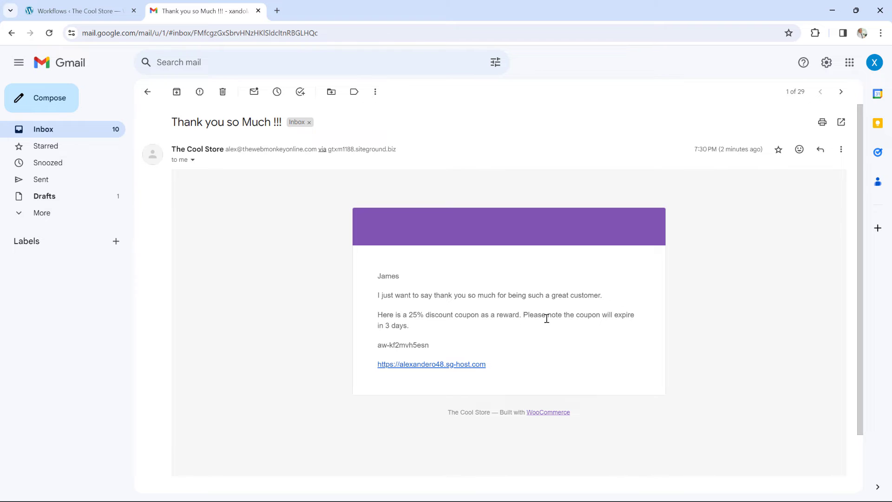
pyautogui.moveTo(430, 345); pyautogui.dragTo(379, 348)
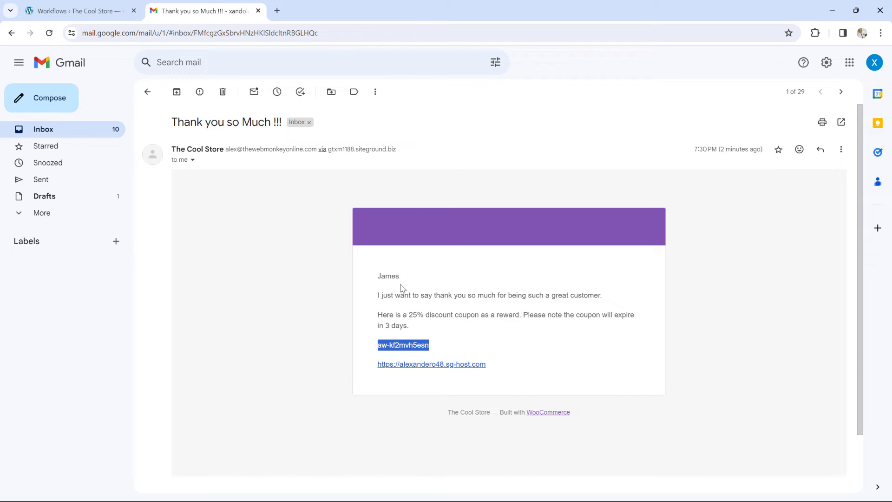
pyautogui.rightClick(405, 347)
pyautogui.click(418, 359)
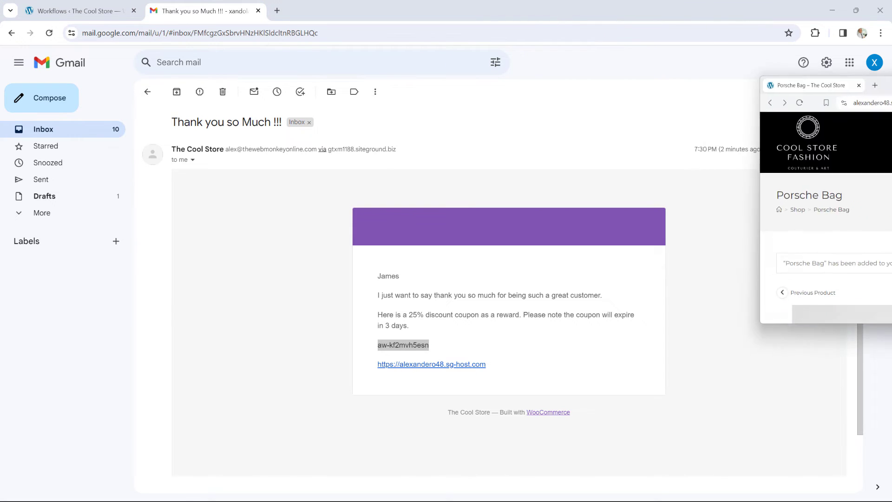
# Bring the storefront's Brave window into view, maximize it, and add one Porsche Bag to the cart.
pyautogui.moveTo(891, 86); pyautogui.dragTo(605, 128)
pyautogui.doubleClick(605, 129)
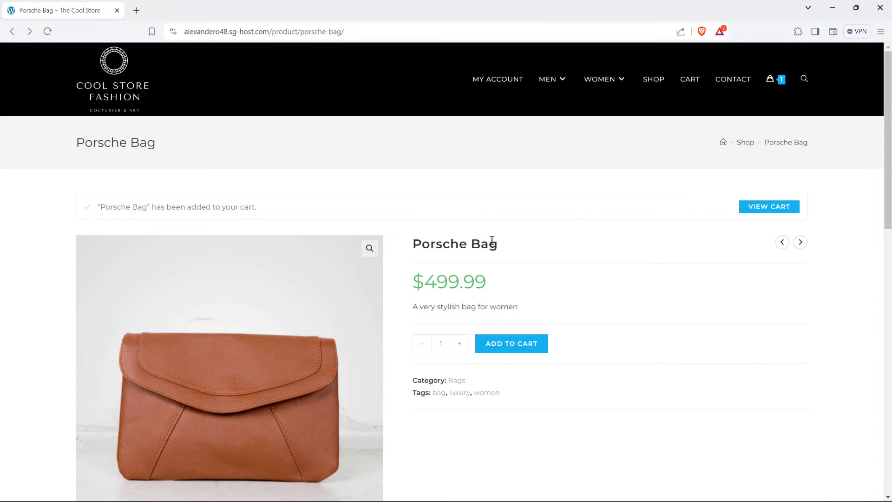
pyautogui.scroll(-1, 578, 285)
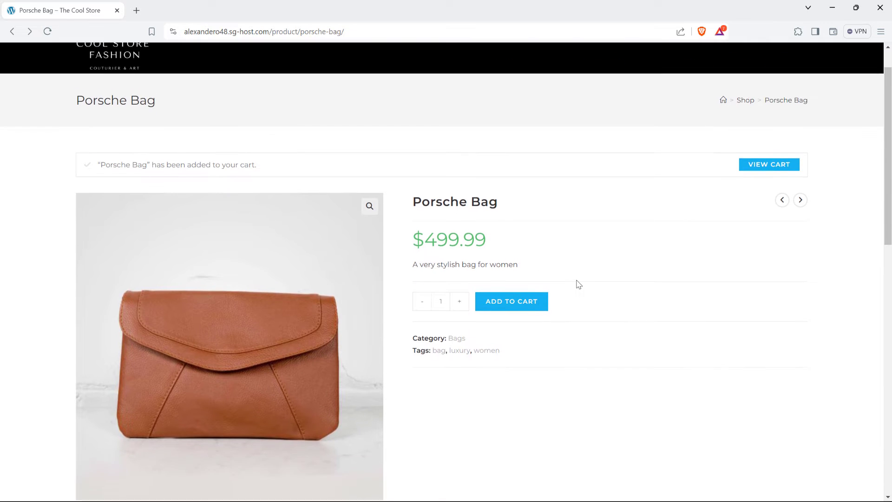
pyautogui.scroll(1, 578, 285)
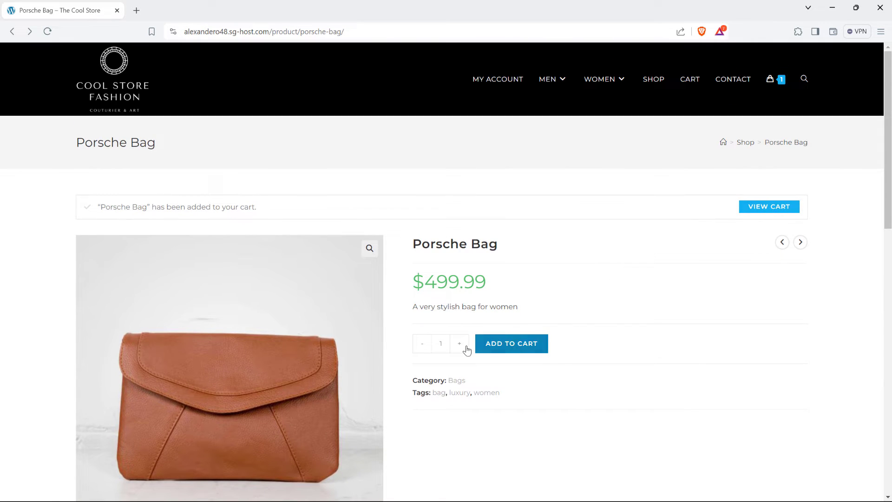
pyautogui.click(501, 348)
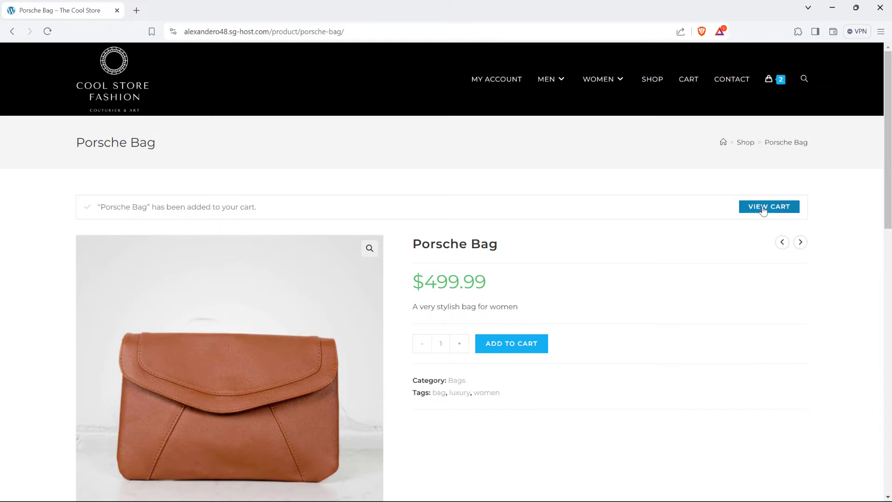
# View the cart and update the Porsche Bag's quantity to 1.
pyautogui.click(764, 207)
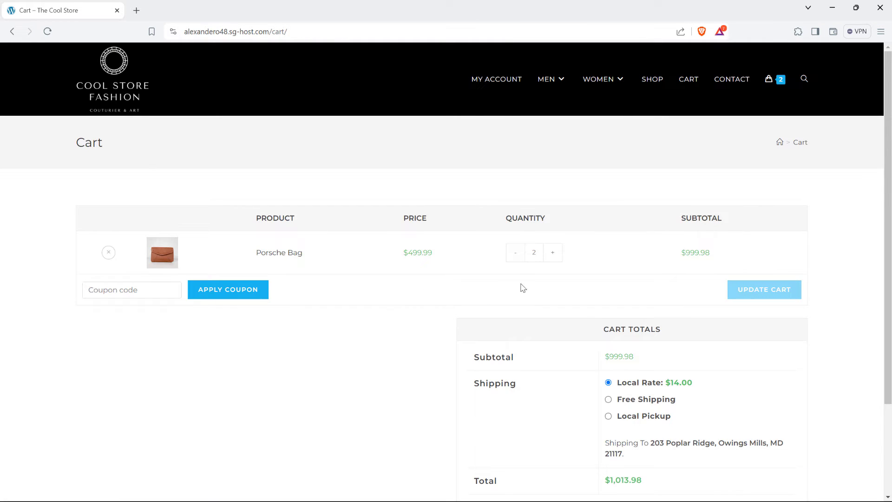
pyautogui.click(515, 253)
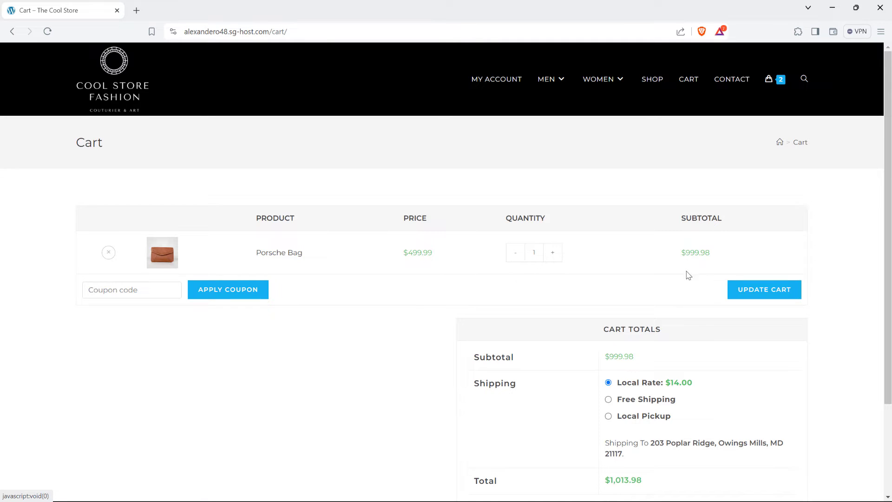
pyautogui.click(758, 290)
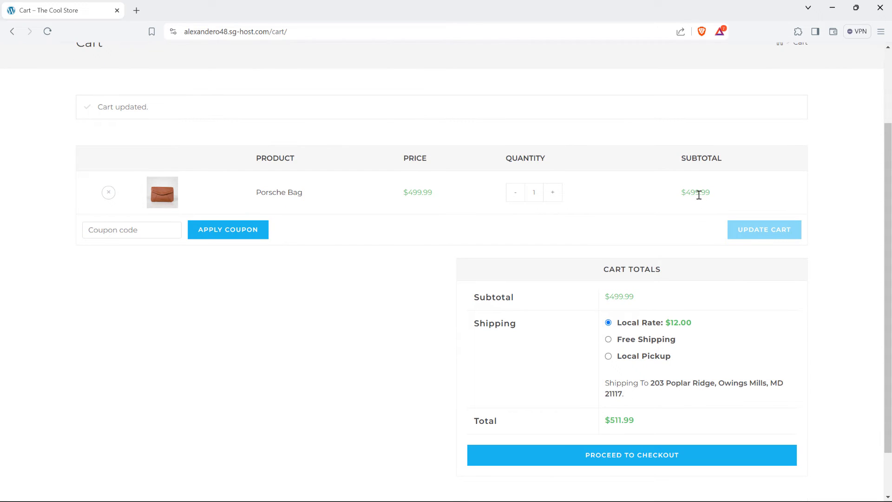
# Paste the copied coupon code into the cart's coupon field and apply it to the Porsche Bag order.
pyautogui.rightClick(105, 229)
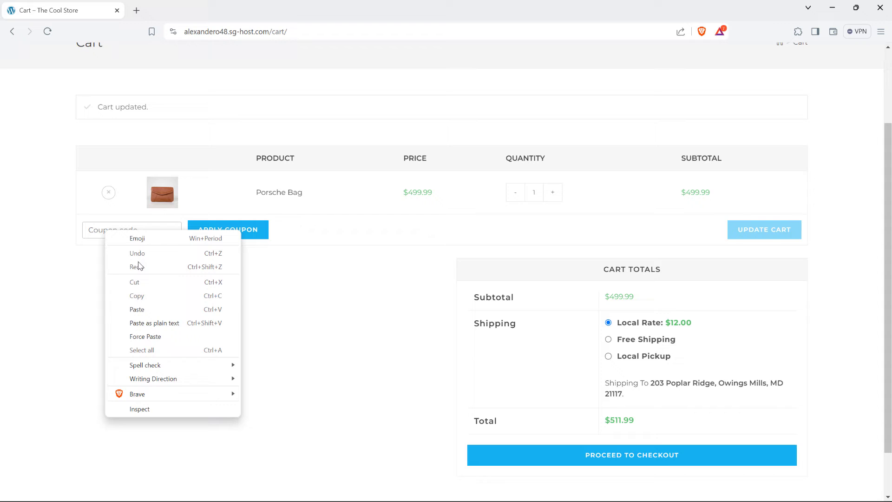
pyautogui.click(139, 308)
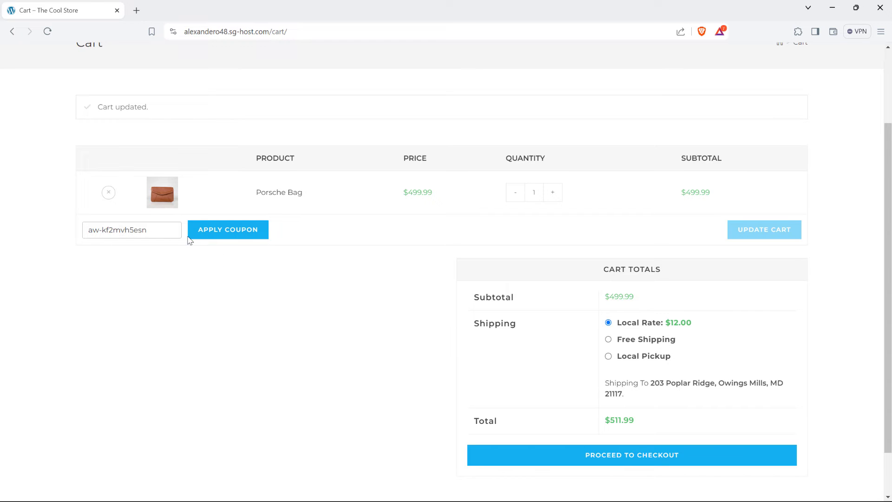
pyautogui.click(212, 236)
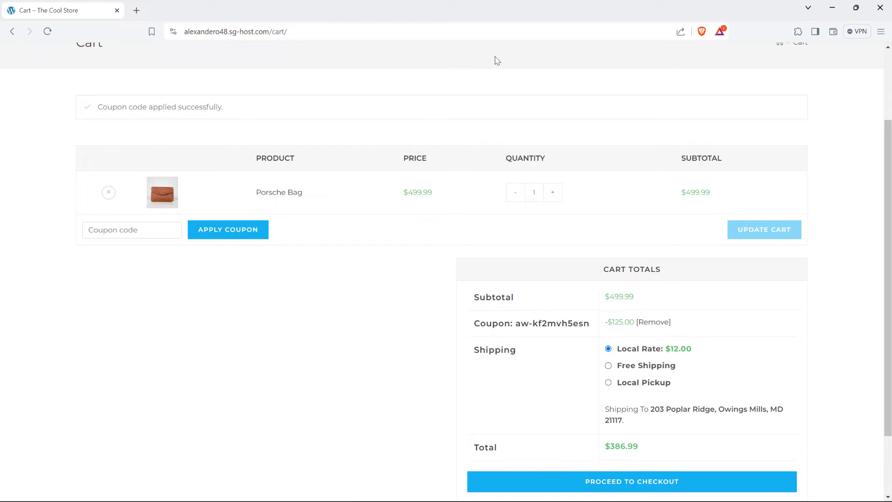
# Leave the storefront window, return to the AutomateWoo workflow presets, and create a workflow from the "Abandoned cart (4 hours)" preset.
pyautogui.press('super+Down')
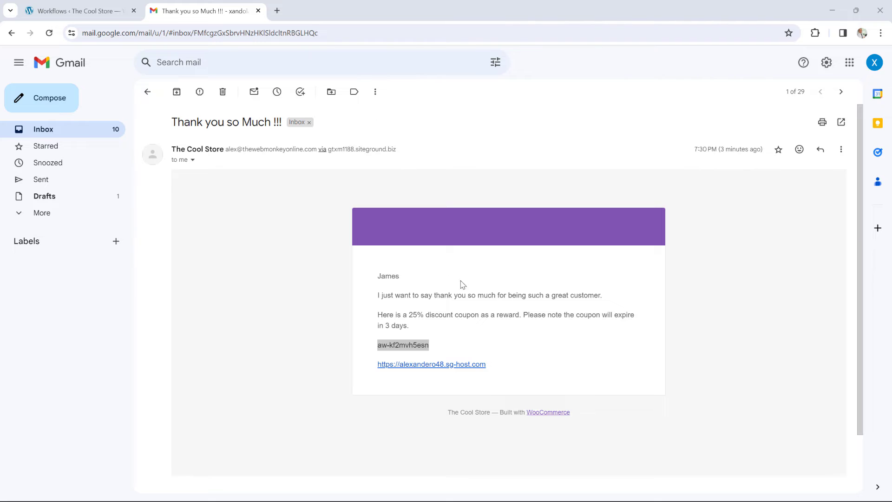
pyautogui.click(75, 11)
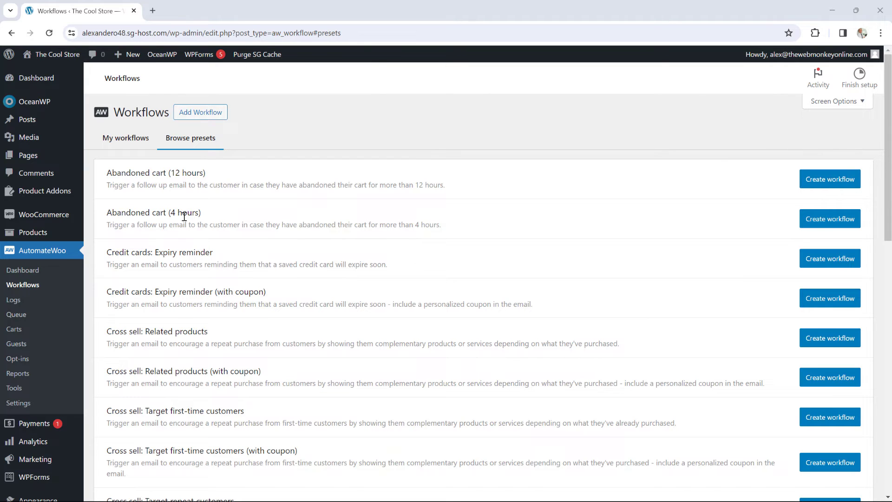
pyautogui.click(818, 222)
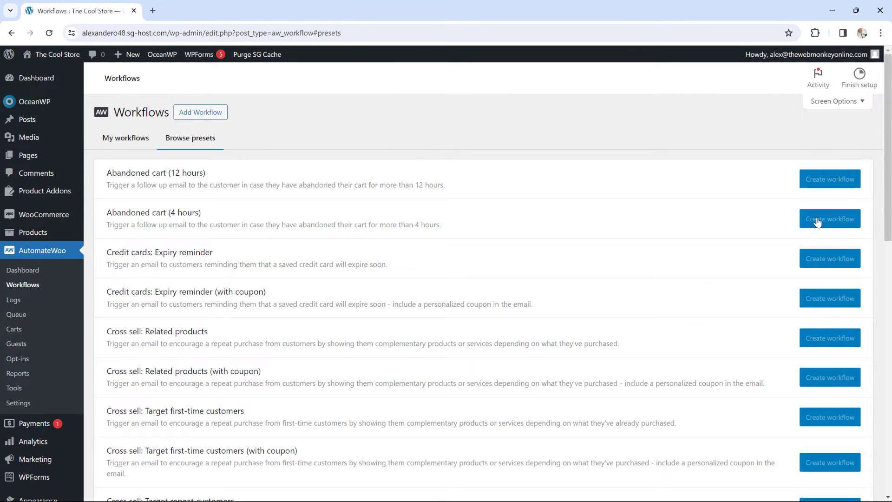
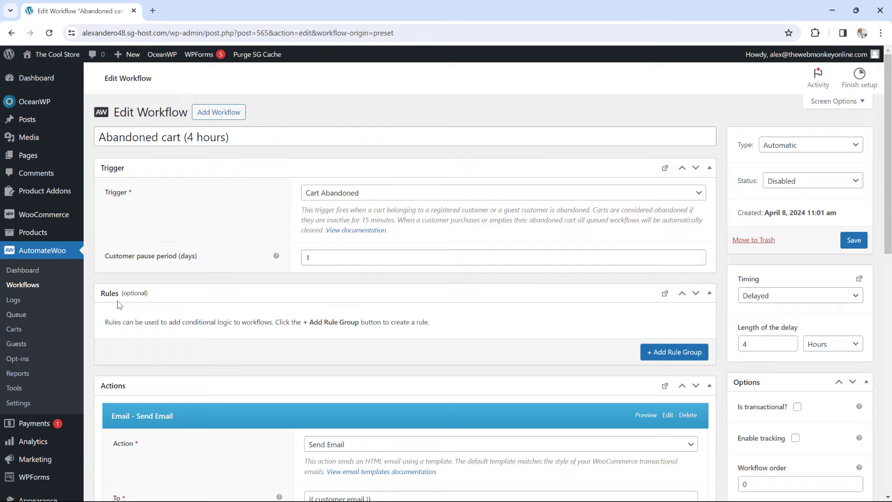
# Review the abandoned cart workflow's email subject, heading, content, available variables and delay timing.
pyautogui.scroll(-5, 215, 288)
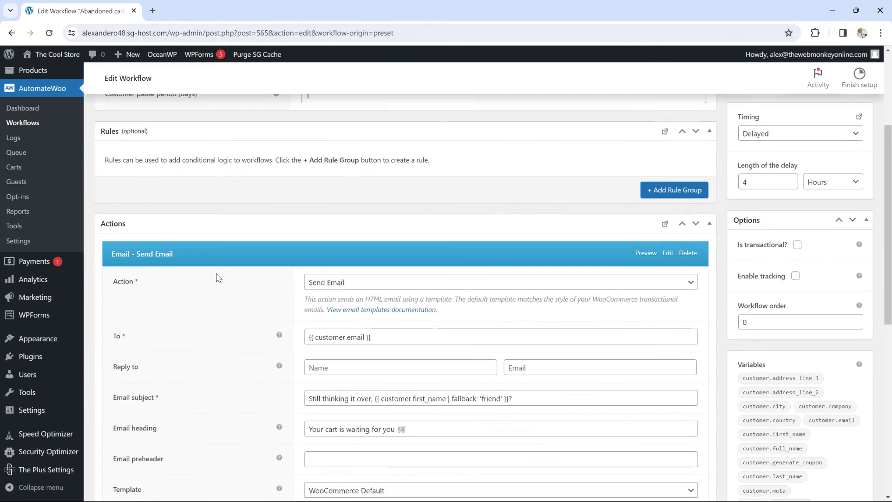
pyautogui.scroll(-1, 219, 277)
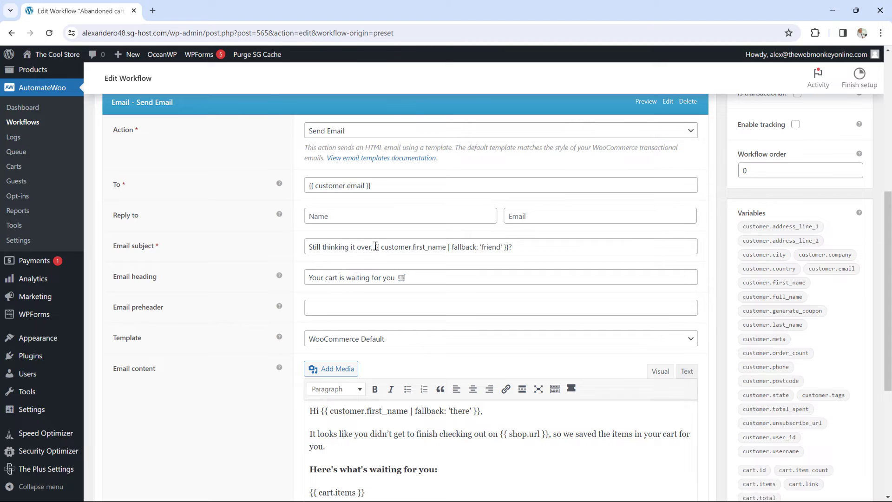
pyautogui.scroll(-2, 398, 276)
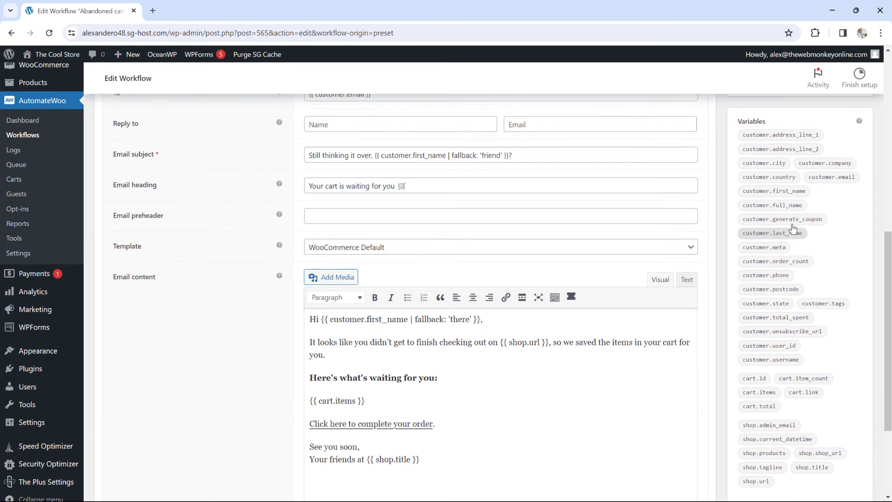
pyautogui.scroll(3, 790, 228)
pyautogui.scroll(3, 792, 228)
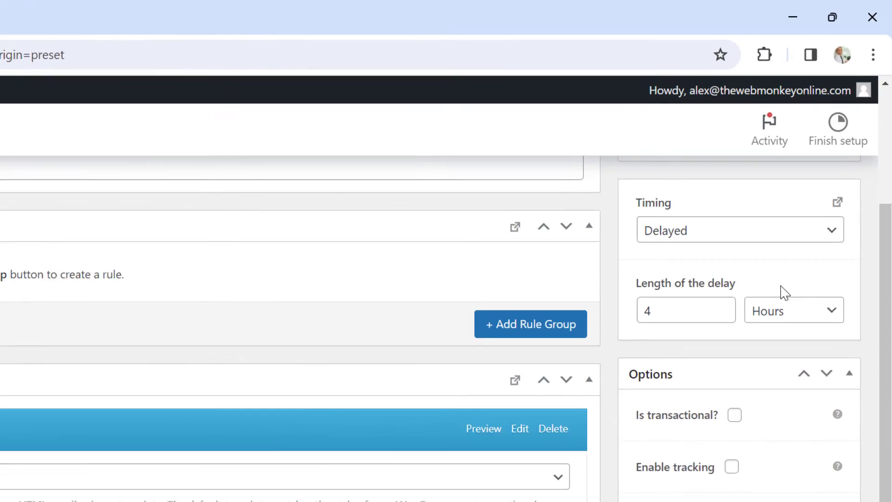
pyautogui.scroll(2, 784, 291)
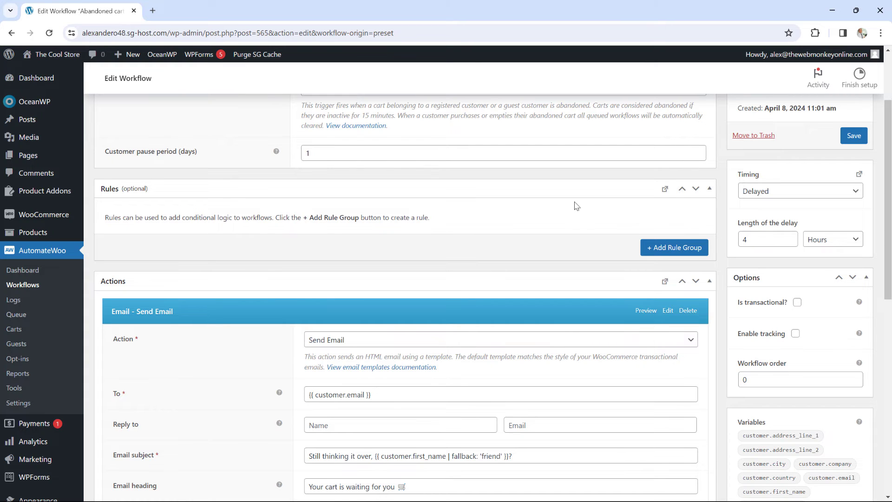
# In AutomateWoo's general settings, enable pre-submit data capture for Checkout Only and save the changes.
pyautogui.click(29, 405)
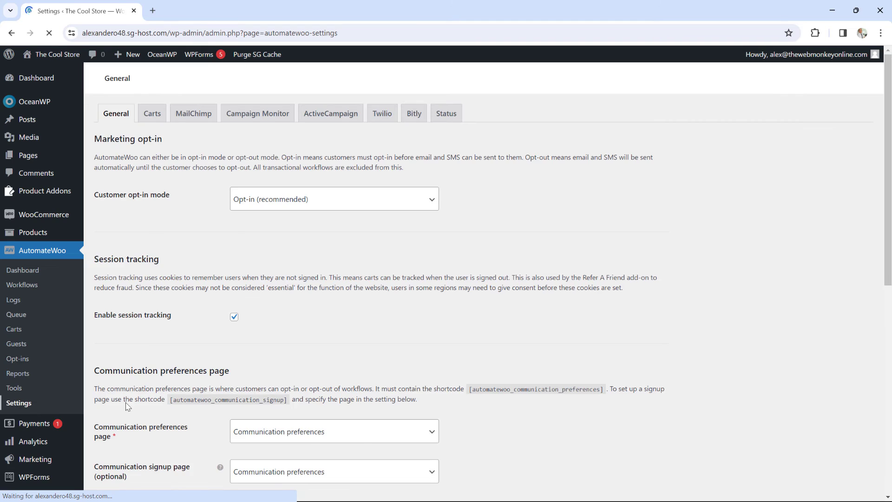
pyautogui.click(150, 119)
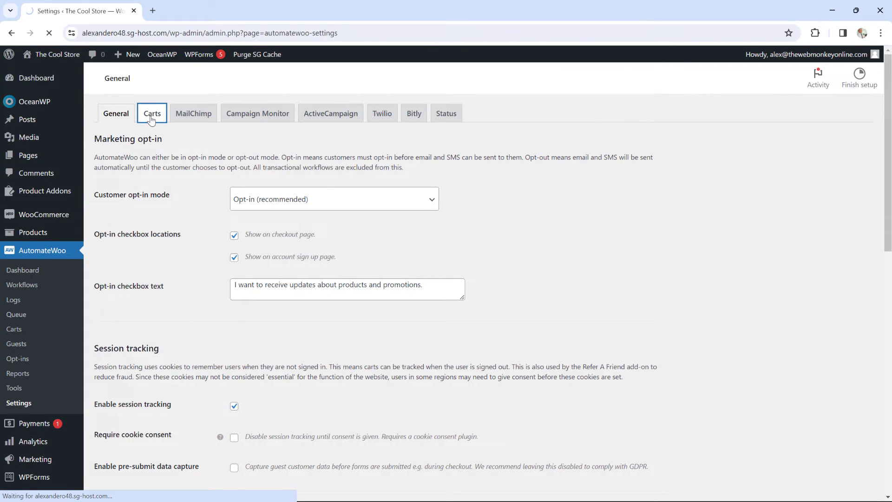
pyautogui.click(128, 119)
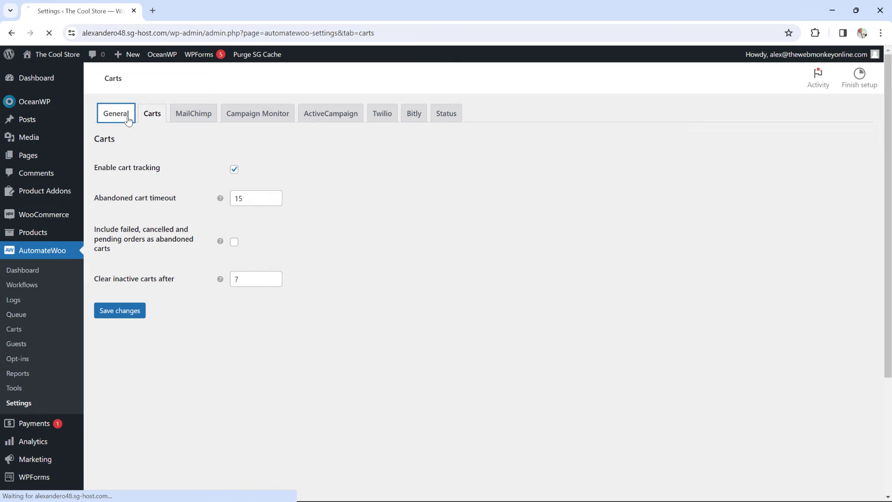
pyautogui.scroll(-3, 184, 210)
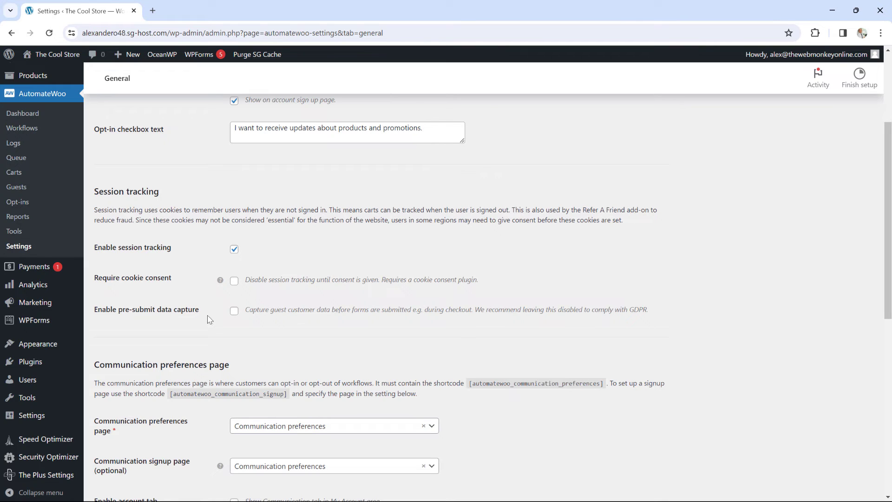
pyautogui.click(234, 311)
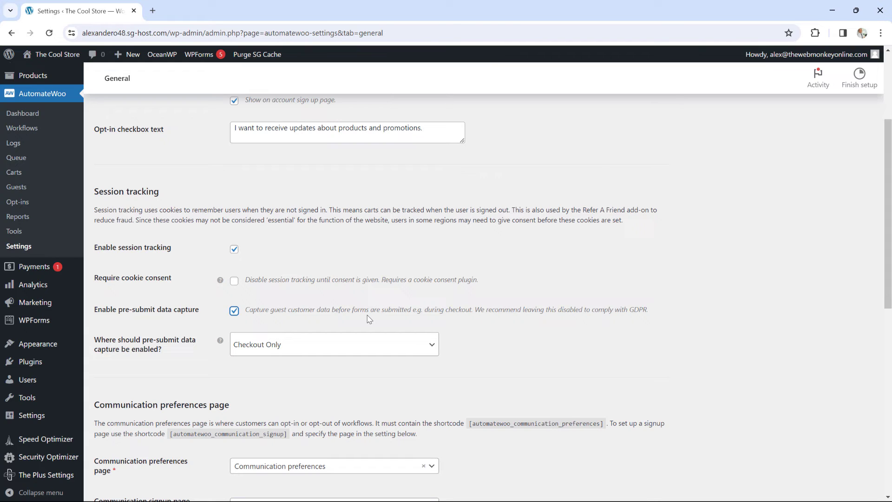
pyautogui.click(392, 346)
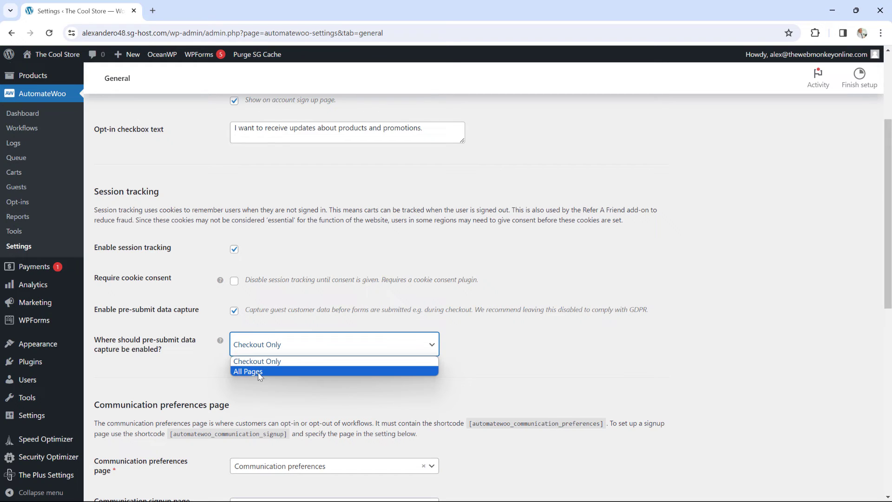
pyautogui.click(495, 361)
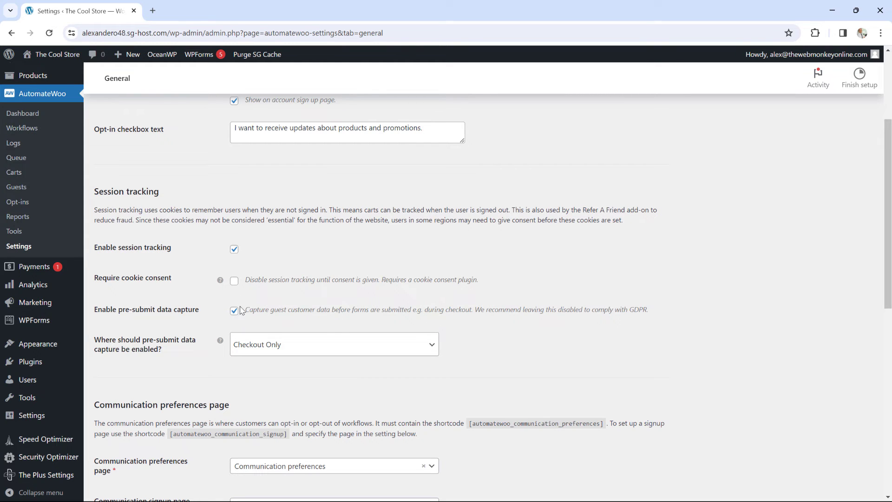
pyautogui.scroll(1, 292, 311)
pyautogui.scroll(-7, 293, 312)
pyautogui.scroll(-4, 294, 312)
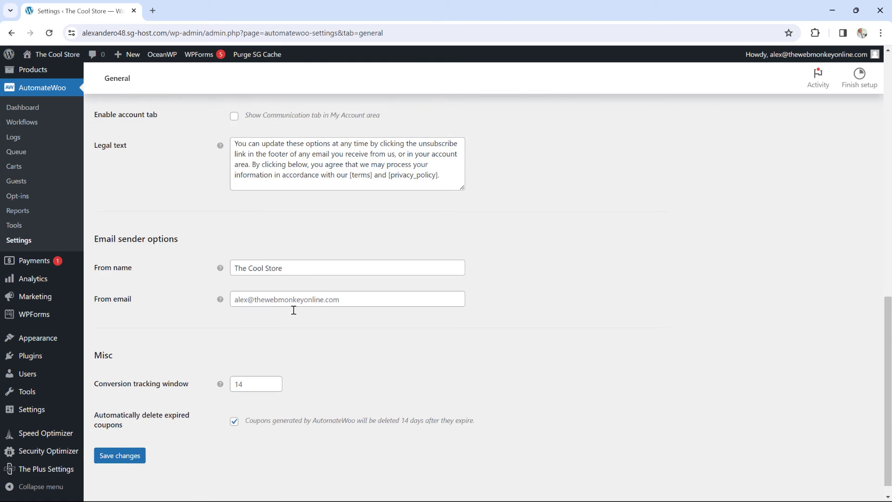
pyautogui.click(132, 437)
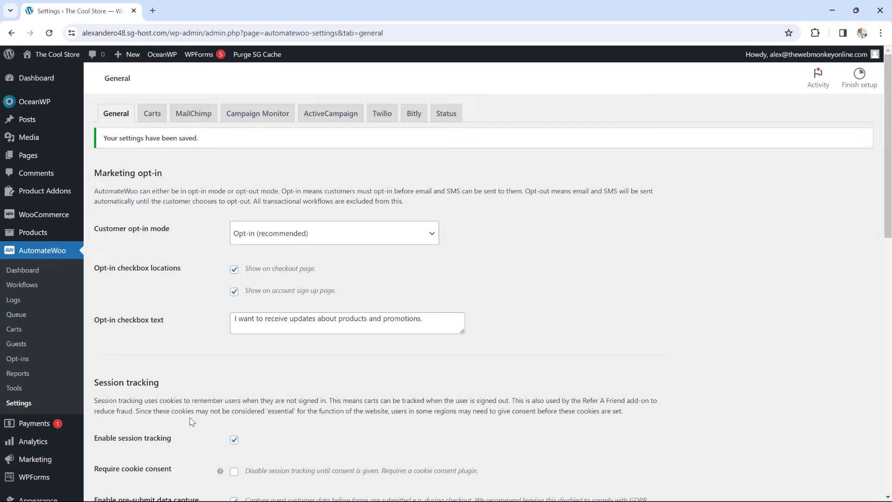
# Return to the workflows list and activate the "Abandoned cart (4 hours)" workflow.
pyautogui.click(29, 286)
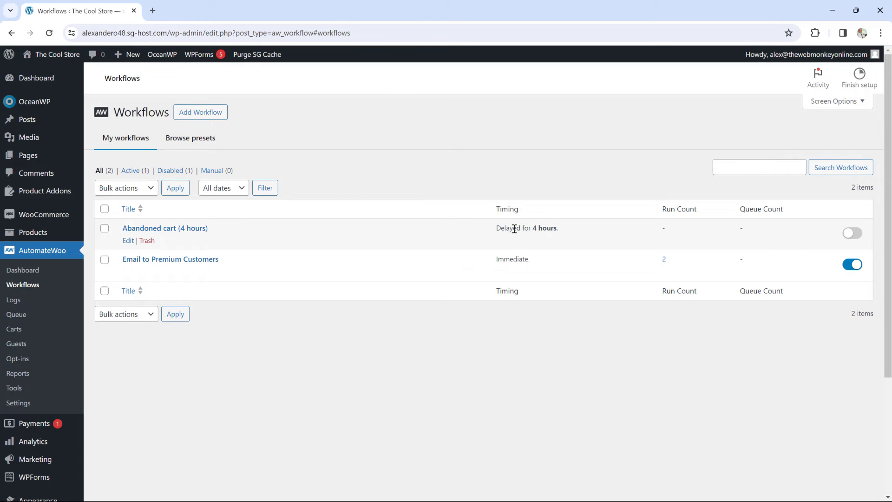
pyautogui.click(851, 236)
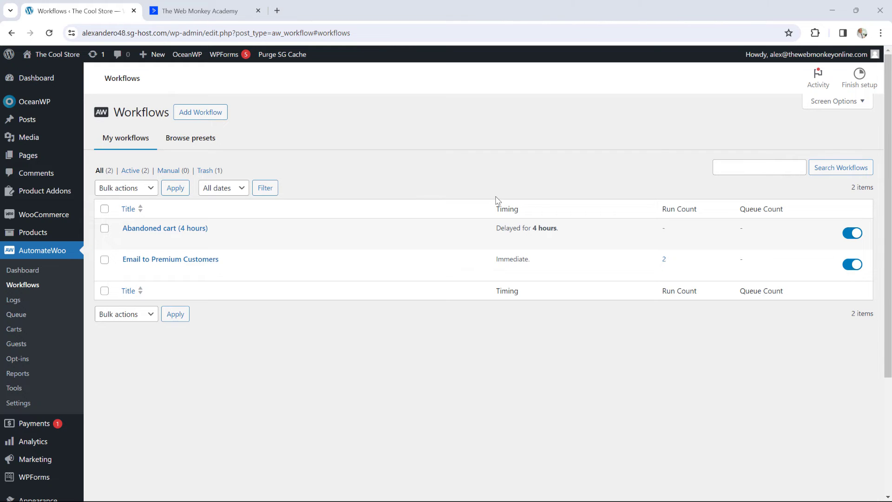
# Look at the MailChimp and Campaign Monitor integration options in AutomateWoo's settings.
pyautogui.click(37, 403)
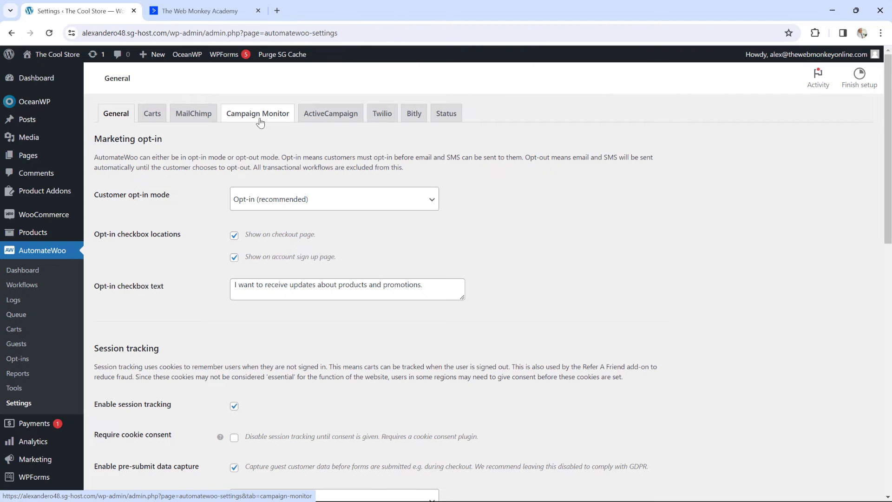
pyautogui.click(193, 115)
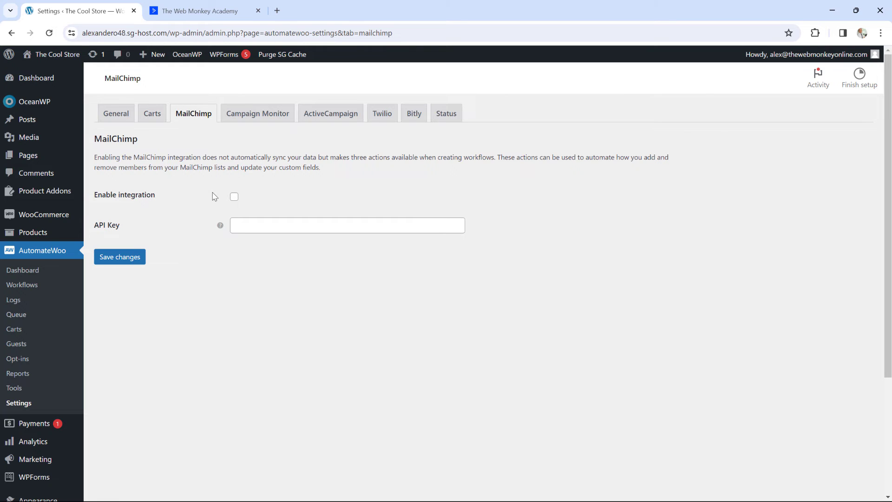
pyautogui.click(240, 123)
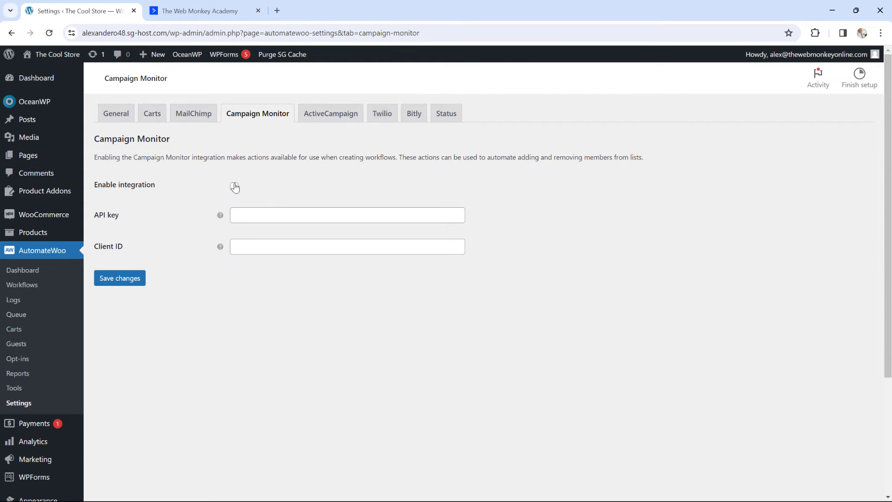
# Save the ActiveCampaign integration settings with the integration enabled, and check the WooCommerce Guests list in ActiveCampaign.
pyautogui.click(329, 122)
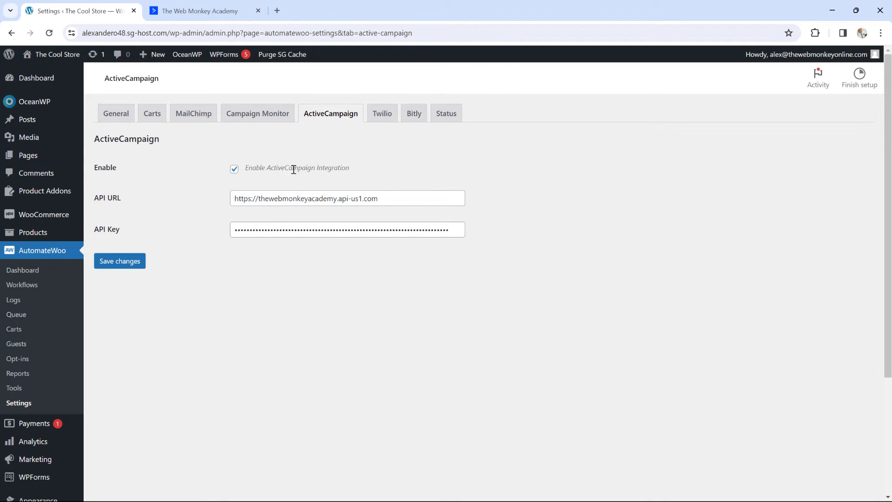
pyautogui.click(136, 262)
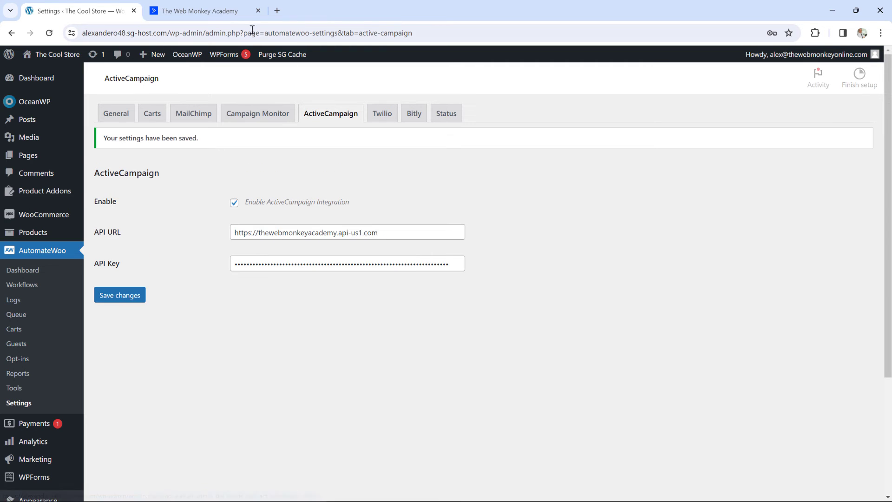
pyautogui.click(212, 11)
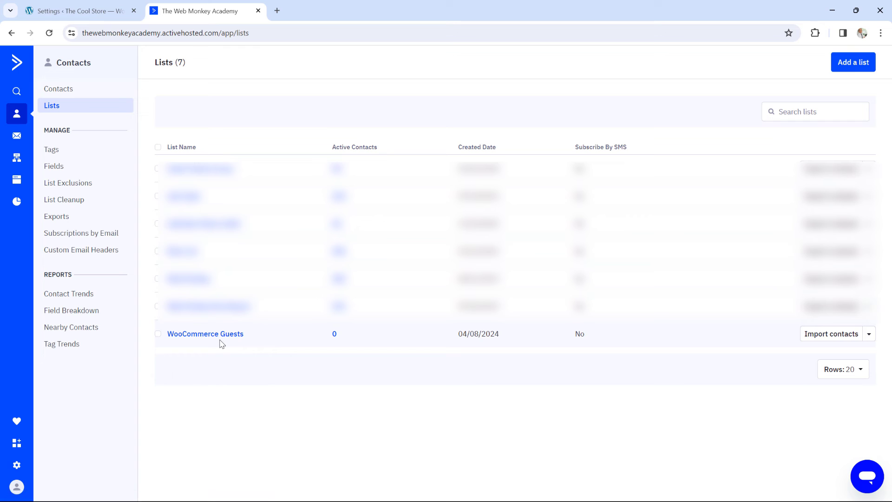
pyautogui.click(93, 10)
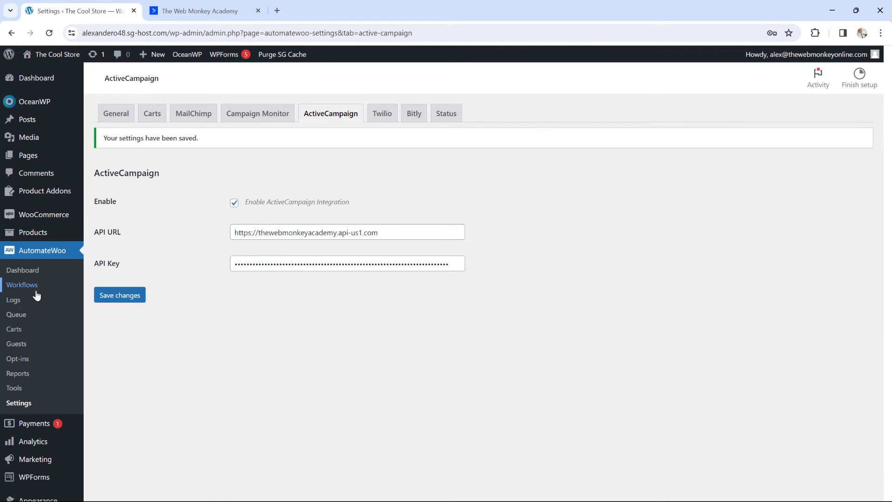
# Add a new AutomateWoo workflow titled "Add Customer to Mailing List".
pyautogui.click(21, 285)
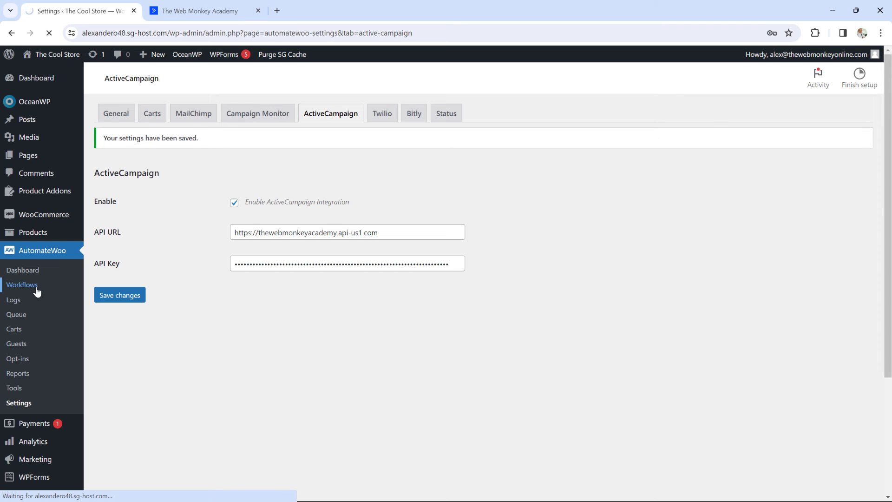
pyautogui.click(203, 116)
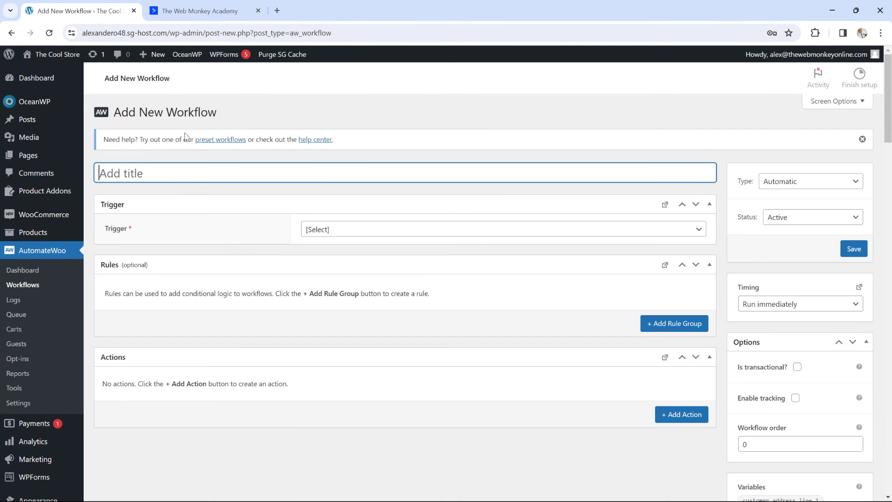
pyautogui.write('Ad')
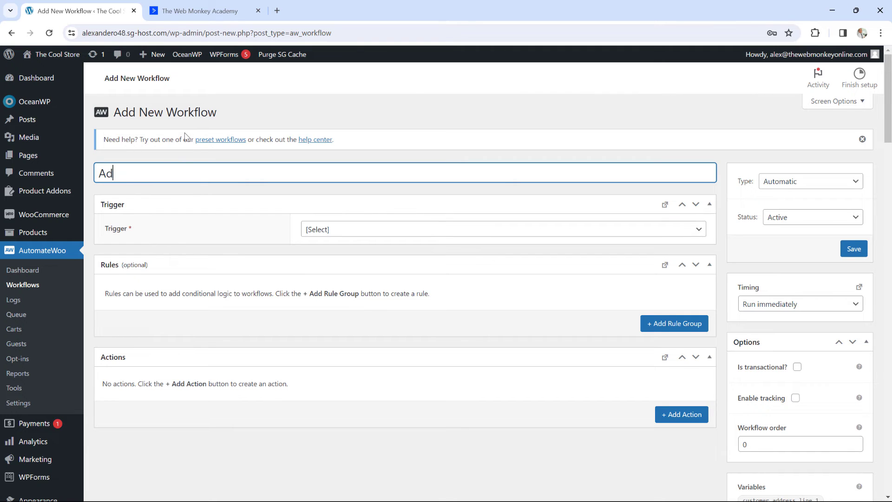
pyautogui.write('d Customer to Mailing Lis')
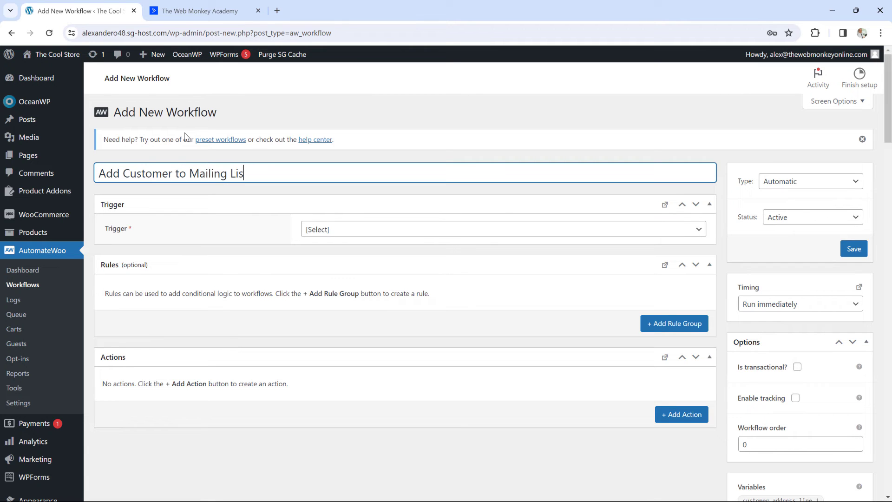
pyautogui.write('t')
# Set the workflow's trigger to Customer Account Created.
pyautogui.click(325, 231)
pyautogui.scroll(-5, 367, 305)
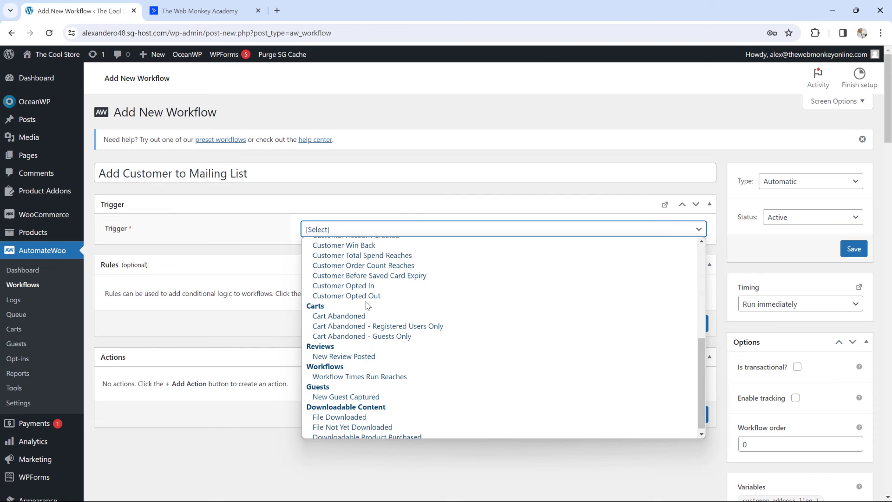
pyautogui.scroll(3, 367, 306)
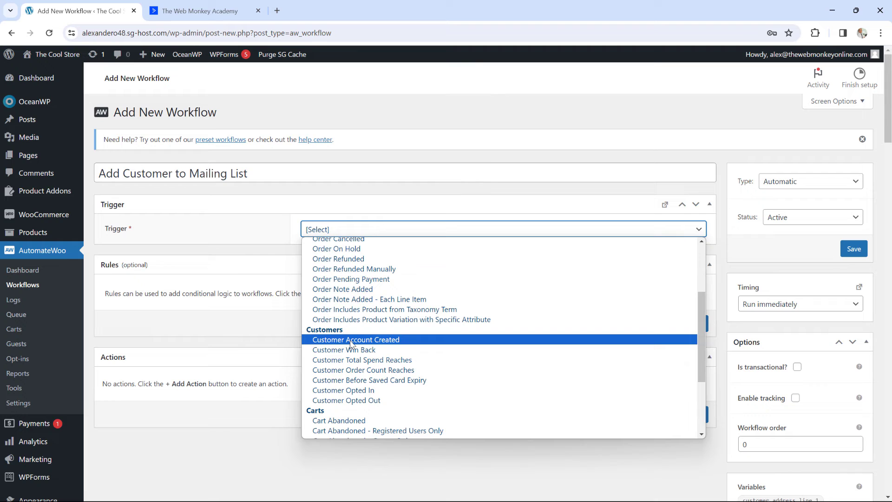
pyautogui.scroll(4, 355, 343)
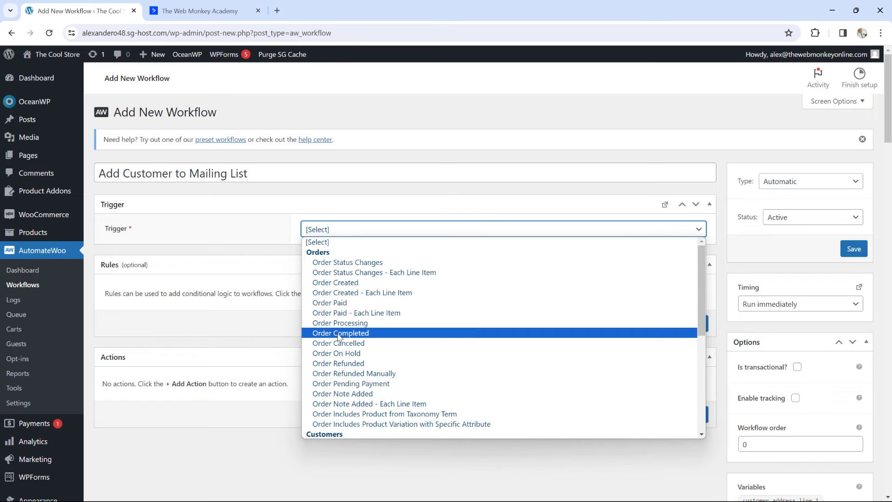
pyautogui.scroll(-5, 338, 337)
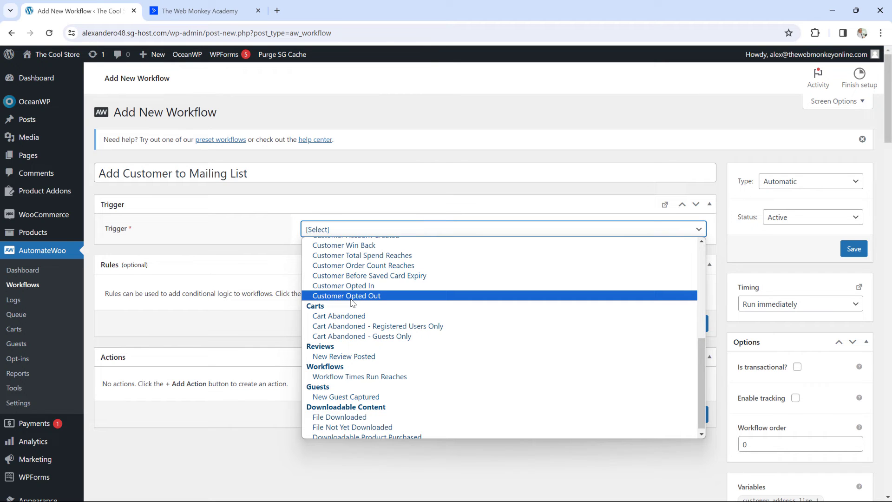
pyautogui.scroll(3, 352, 302)
pyautogui.click(359, 339)
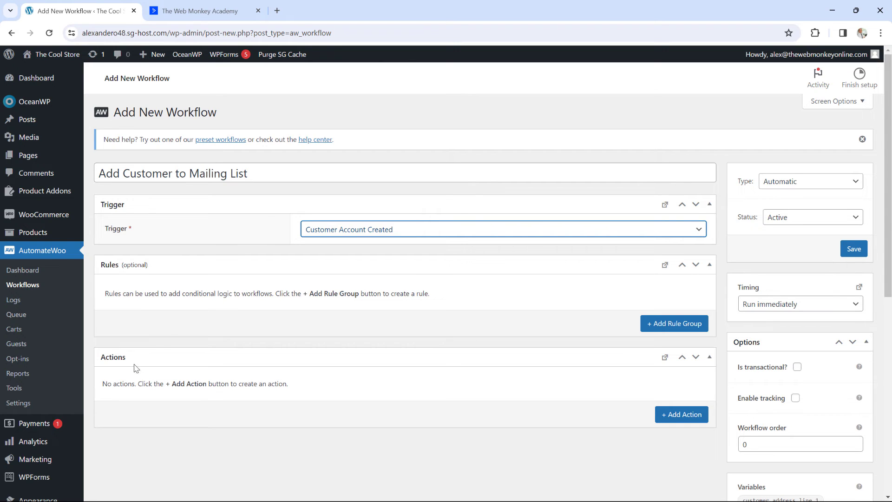
# Add an action to the workflow that uses ActiveCampaign's Create / Update Contact.
pyautogui.click(671, 421)
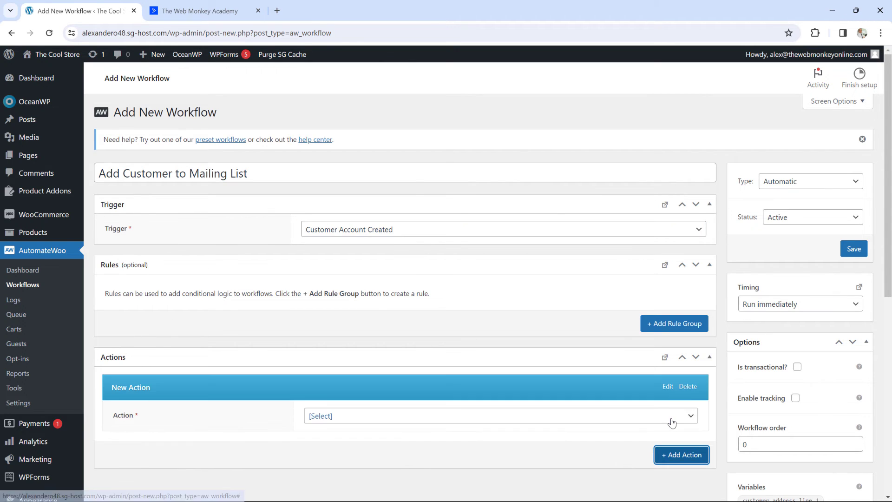
pyautogui.scroll(-1, 521, 390)
pyautogui.click(404, 370)
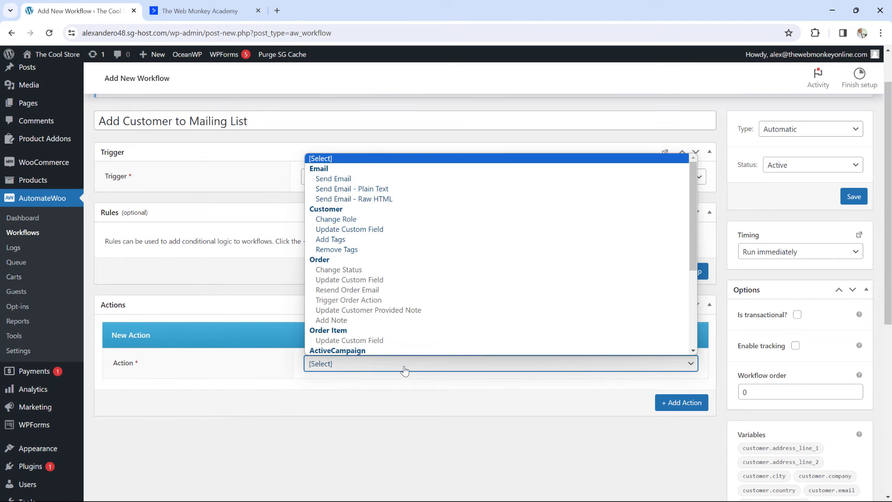
pyautogui.scroll(-2, 409, 325)
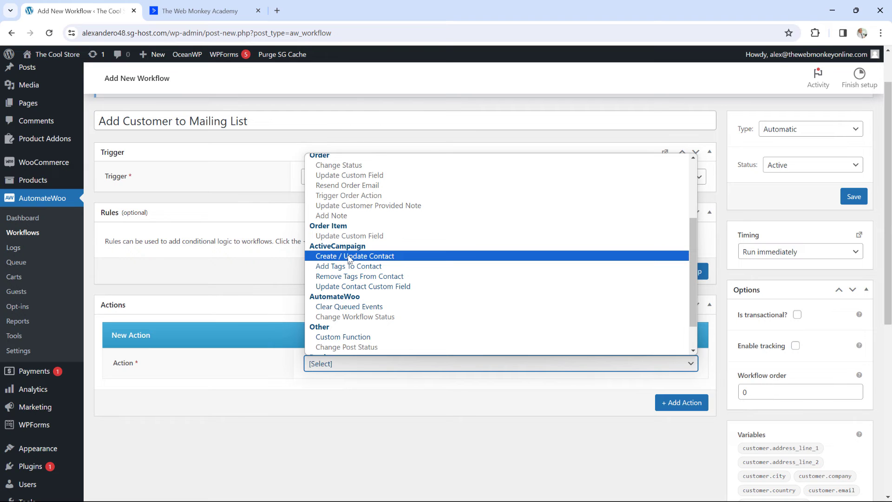
pyautogui.click(350, 260)
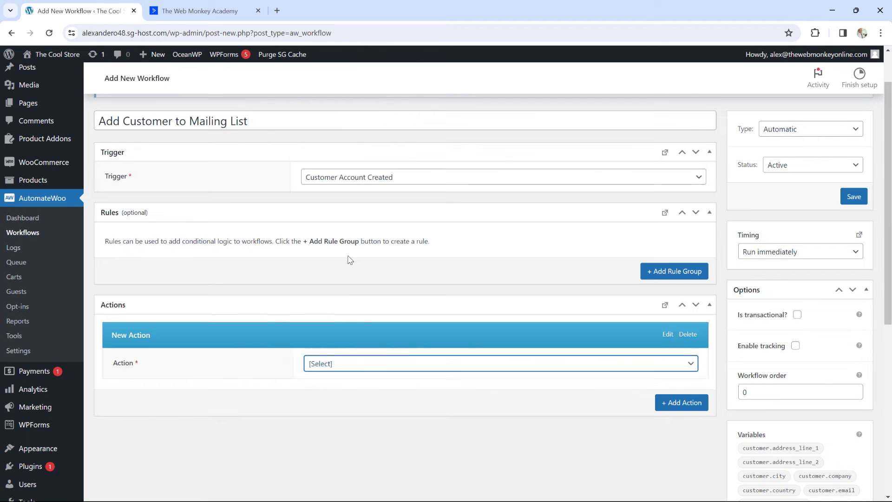
# Fill the action's contact email with the copied variable {{ customer.email }}.
pyautogui.scroll(-3, 389, 319)
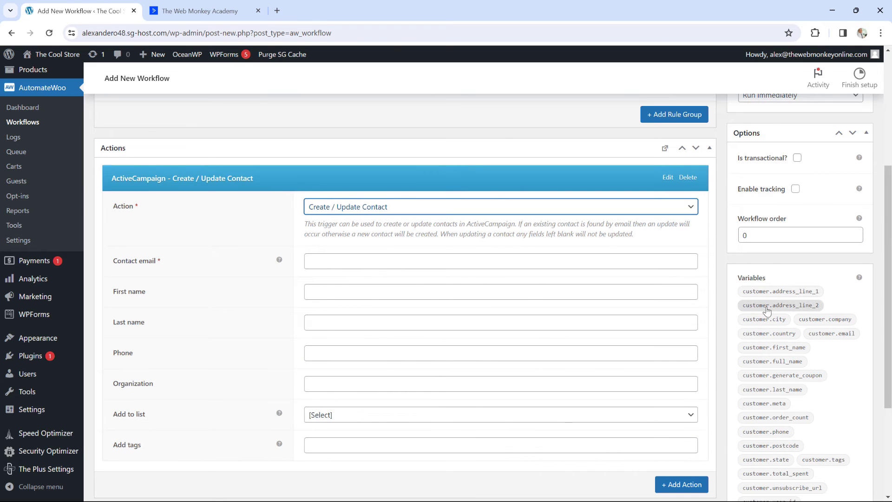
pyautogui.click(831, 333)
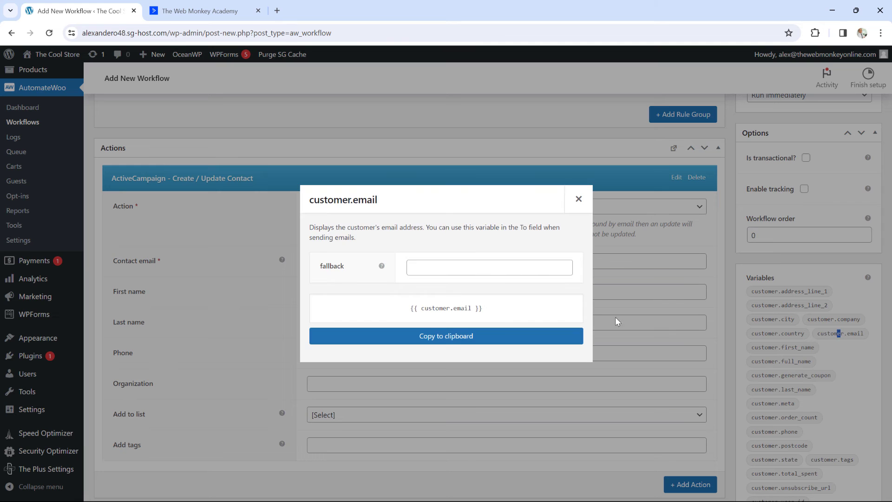
pyautogui.click(474, 339)
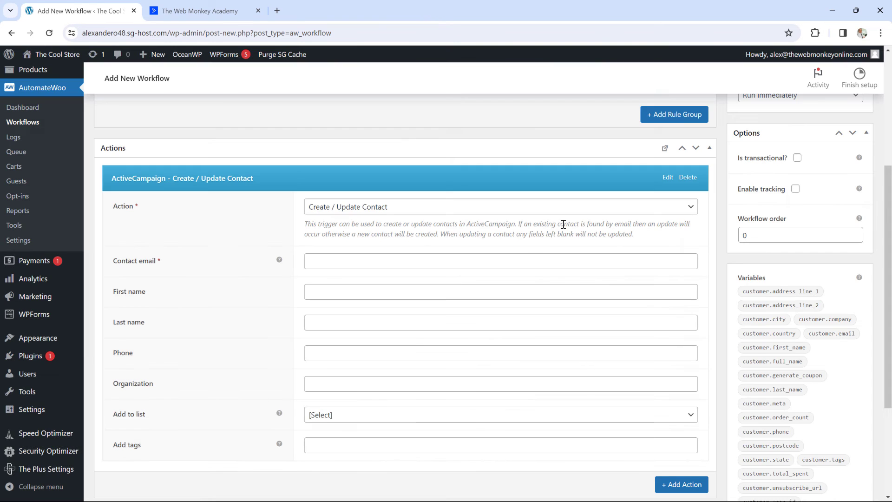
pyautogui.click(393, 260)
pyautogui.write('{{ customer.email }}')
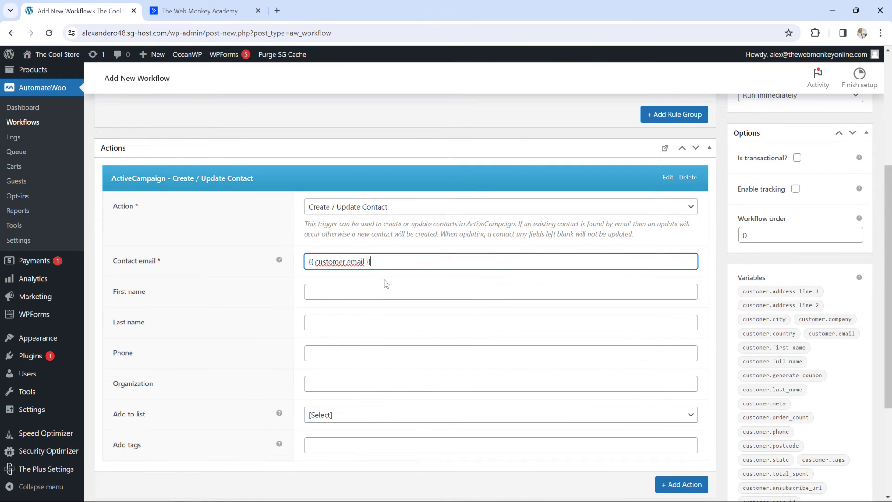
# Fill the action's first name with the copied variable {{ customer.first_name }}.
pyautogui.click(360, 292)
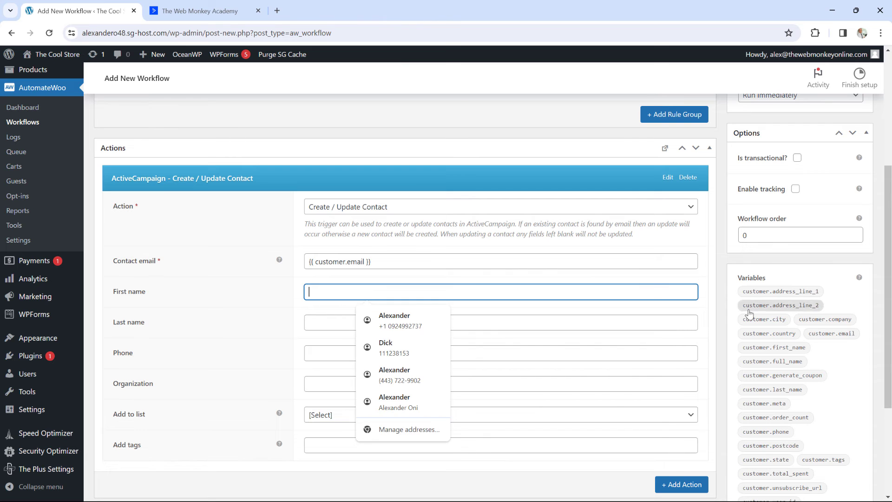
pyautogui.click(794, 352)
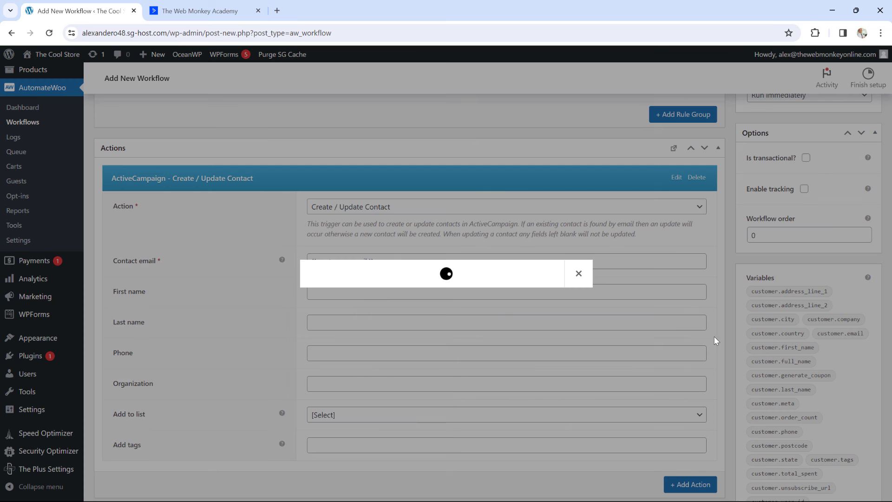
pyautogui.click(449, 331)
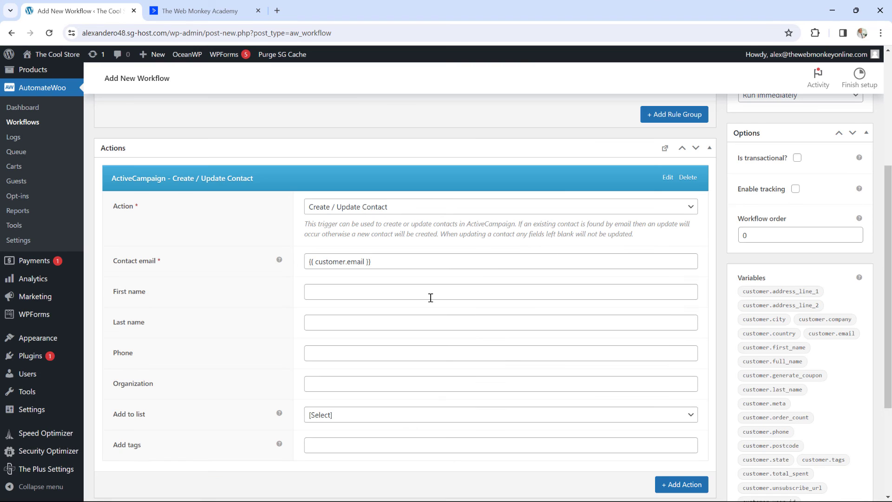
pyautogui.click(352, 291)
pyautogui.hotkey('ctrl', 'v')
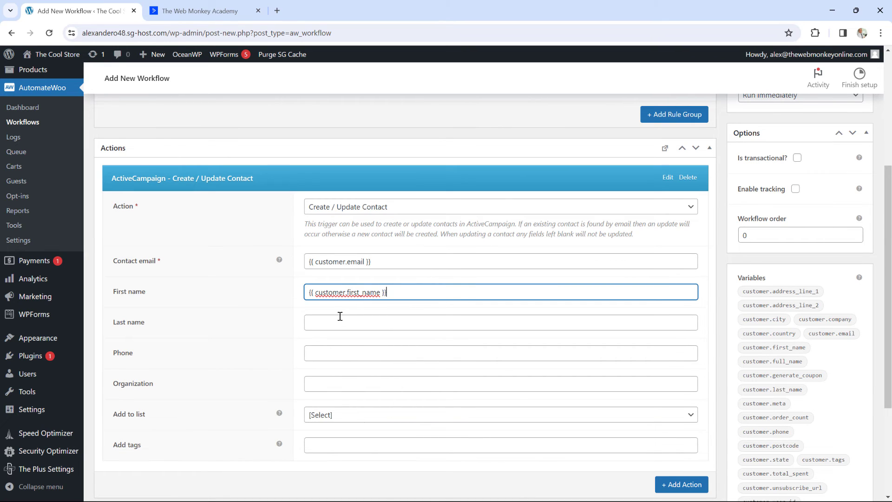
# Have the action add contacts to the WooCommerce Guests list with the tag shop_guest.
pyautogui.scroll(-1, 342, 346)
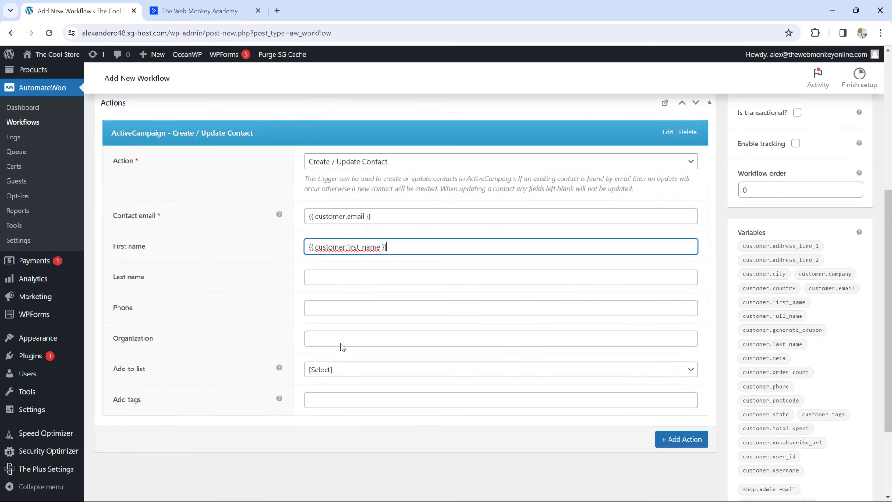
pyautogui.scroll(-1, 342, 346)
pyautogui.click(325, 312)
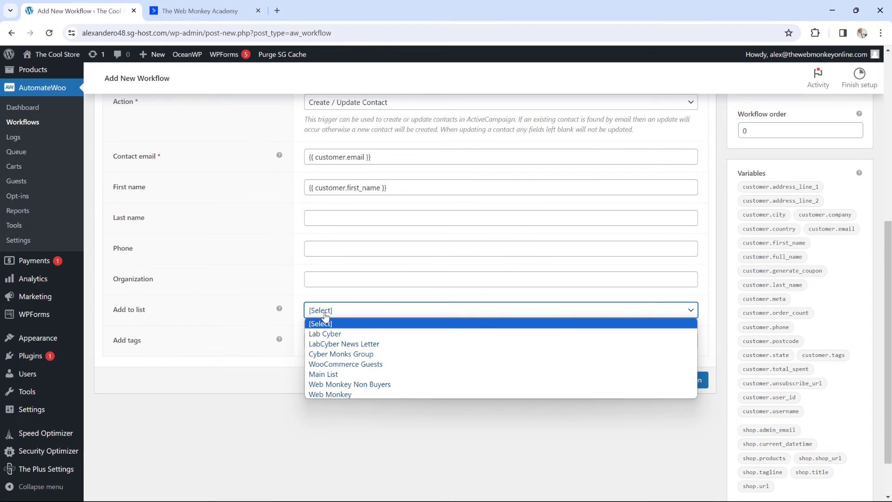
pyautogui.click(336, 365)
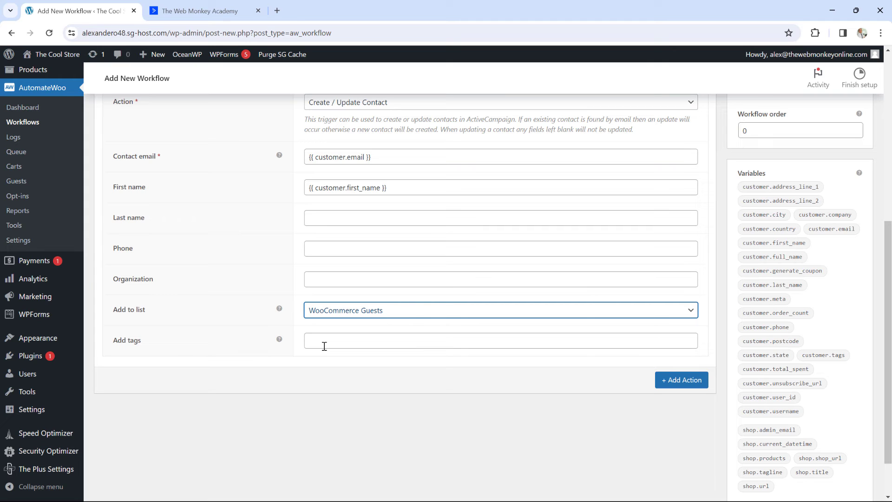
pyautogui.click(325, 346)
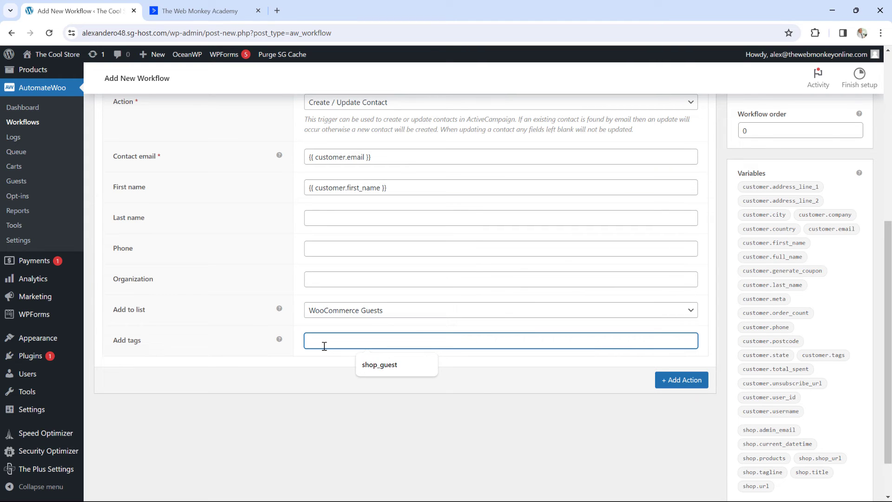
pyautogui.click(369, 364)
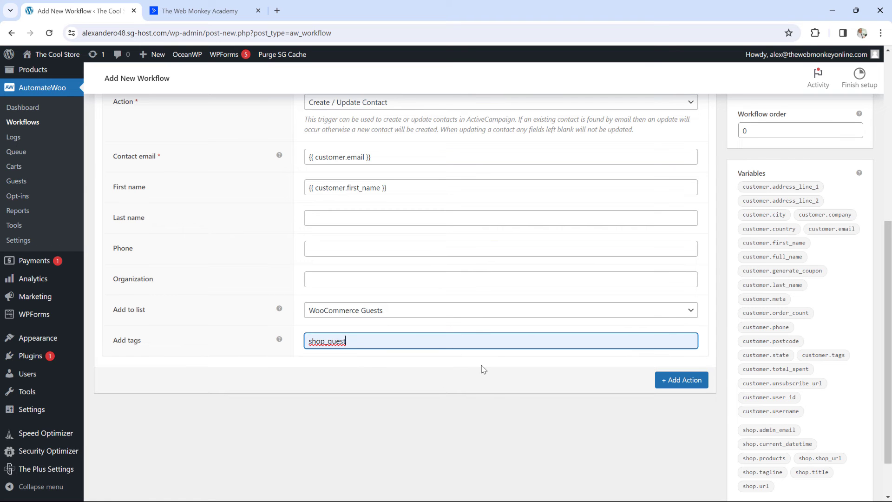
# Save the "Add Customer to Mailing List" workflow as active and running immediately.
pyautogui.scroll(1, 480, 368)
pyautogui.scroll(1, 483, 369)
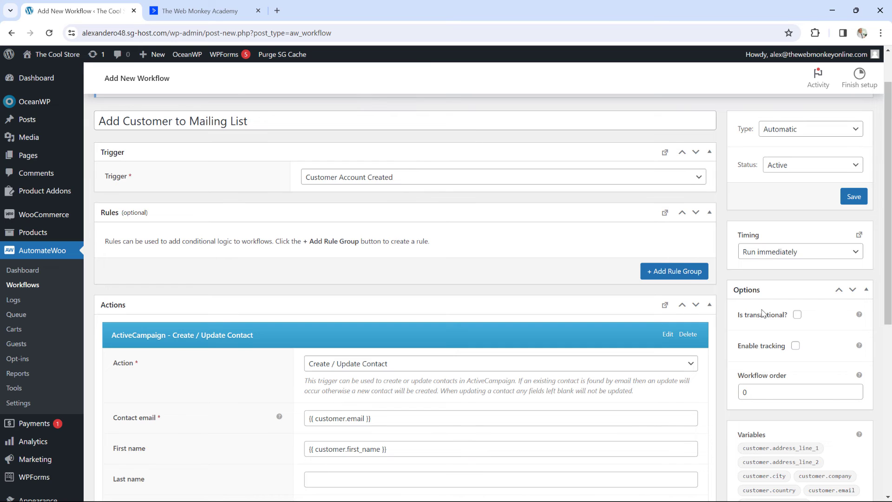
pyautogui.scroll(2, 769, 317)
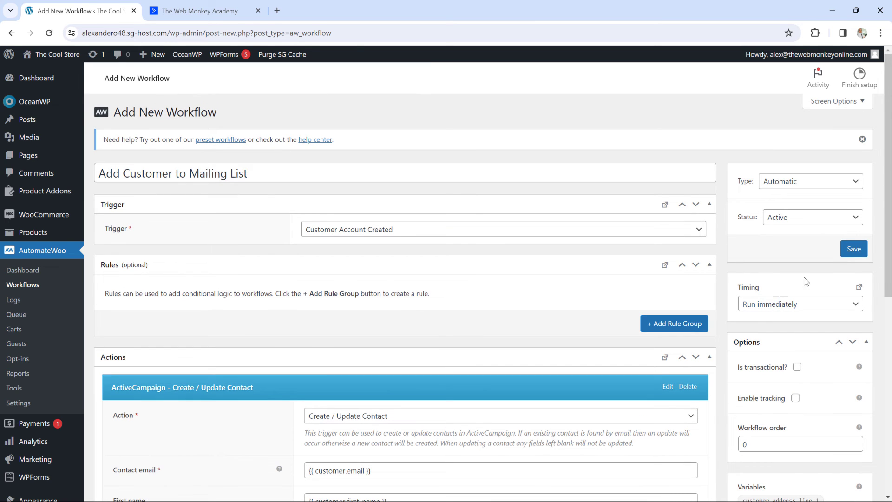
pyautogui.click(851, 251)
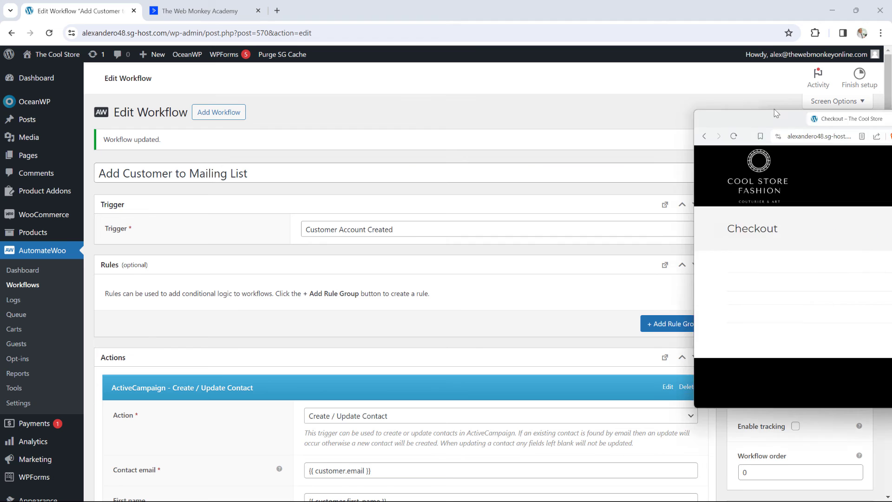
# Switch to the store's checkout window, opt to create an account, place the Copa Bracelet order by Stripe credit card and decline saving the card.
pyautogui.moveTo(891, 120); pyautogui.dragTo(725, 125)
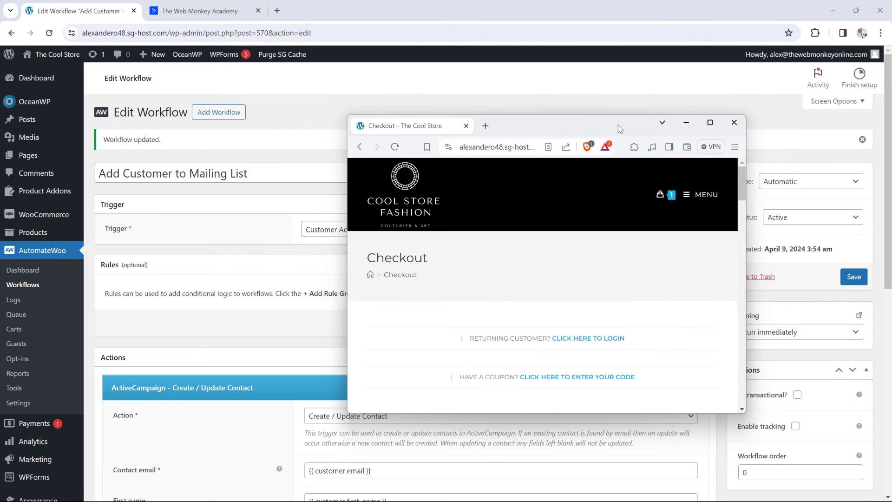
pyautogui.click(710, 123)
pyautogui.scroll(-1, 599, 232)
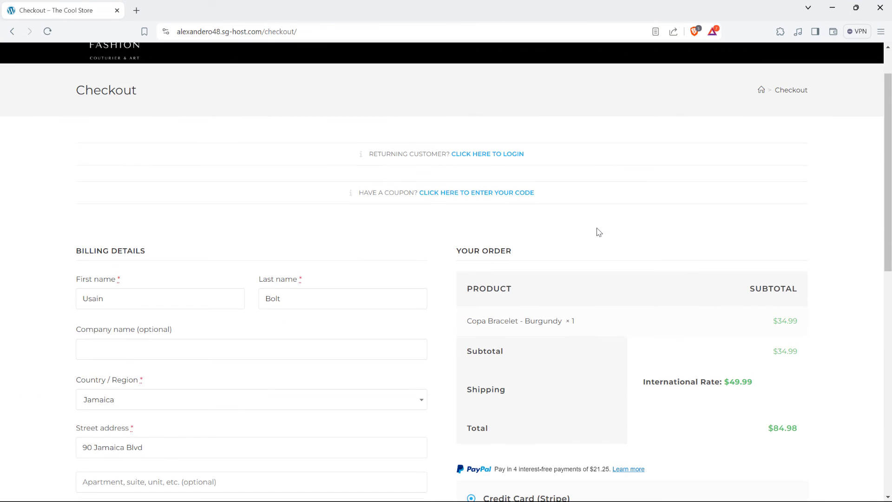
pyautogui.scroll(-1, 599, 232)
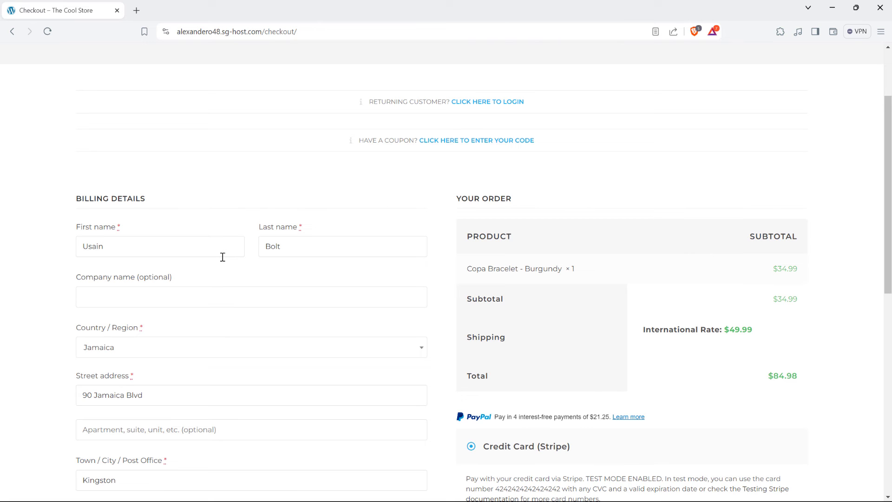
pyautogui.scroll(-2, 217, 264)
pyautogui.scroll(-2, 218, 264)
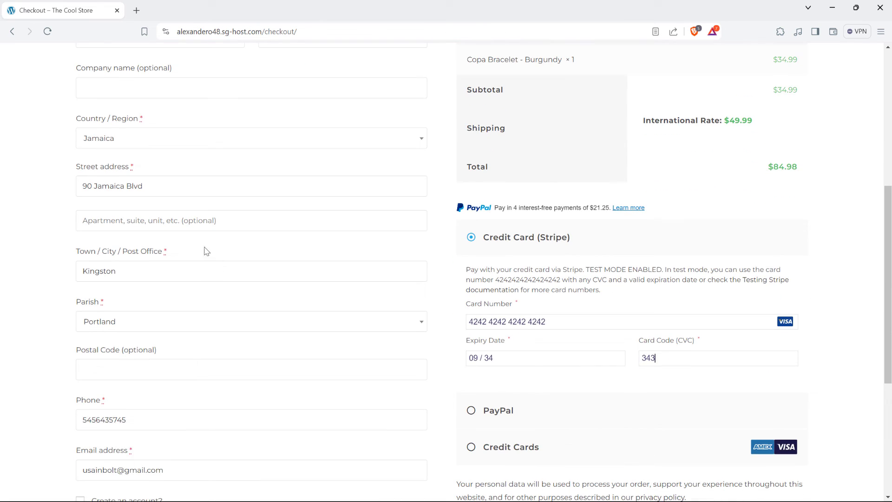
pyautogui.scroll(-2, 248, 263)
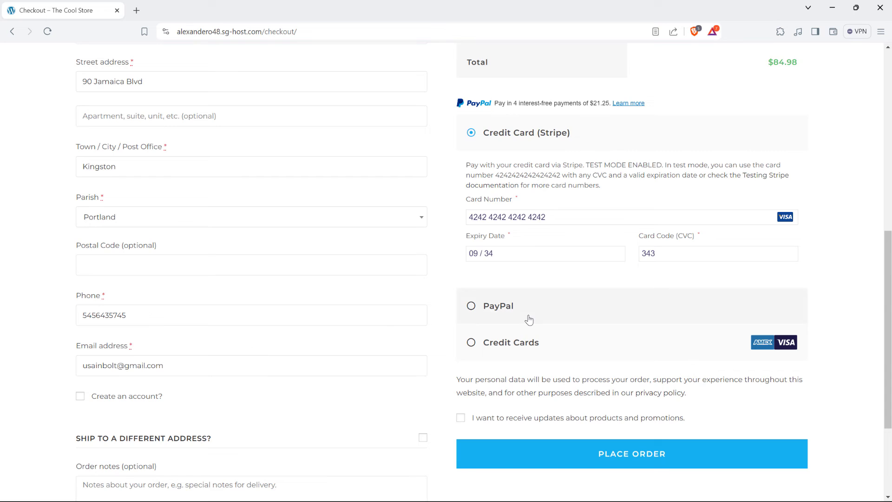
pyautogui.scroll(-1, 528, 318)
pyautogui.click(83, 347)
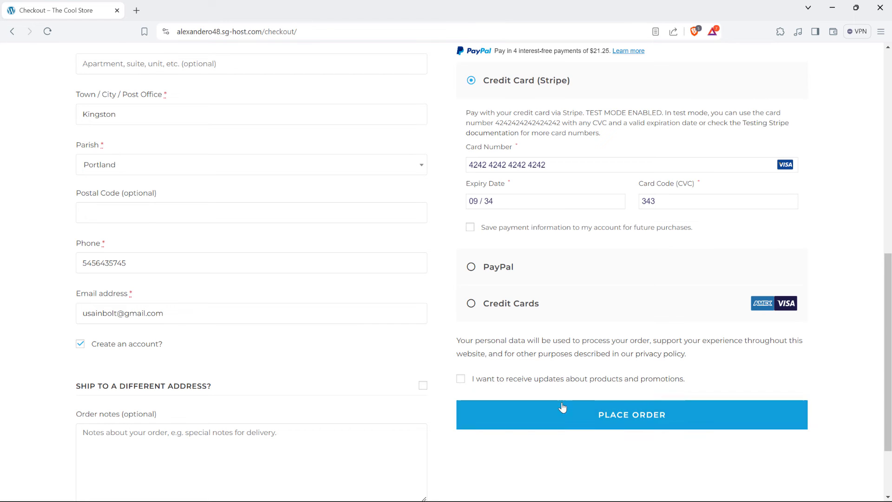
pyautogui.click(587, 419)
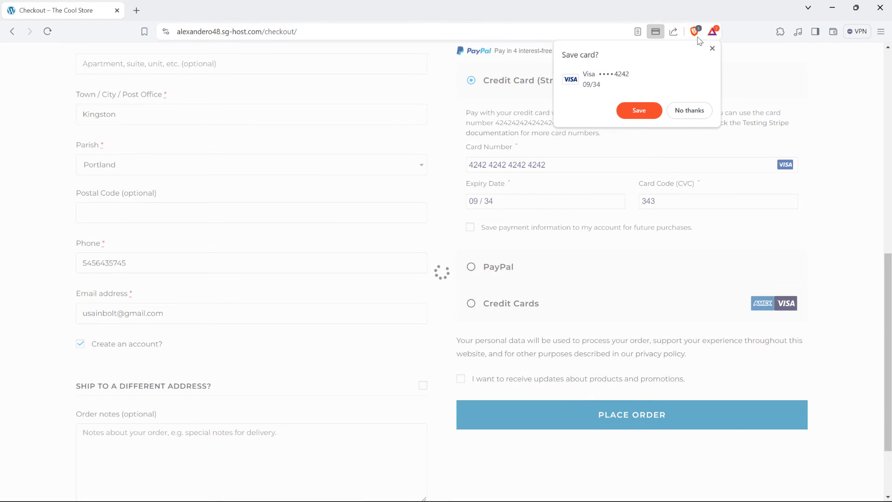
pyautogui.click(712, 49)
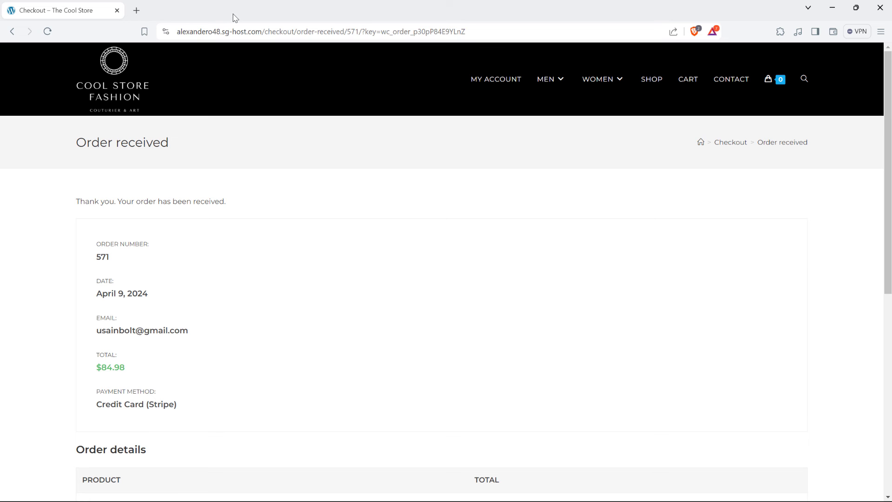
# Switch back to the store's admin window, set the new customer's WooCommerce order status to Completed and update the order.
pyautogui.press('super+Down')
pyautogui.press('Down')
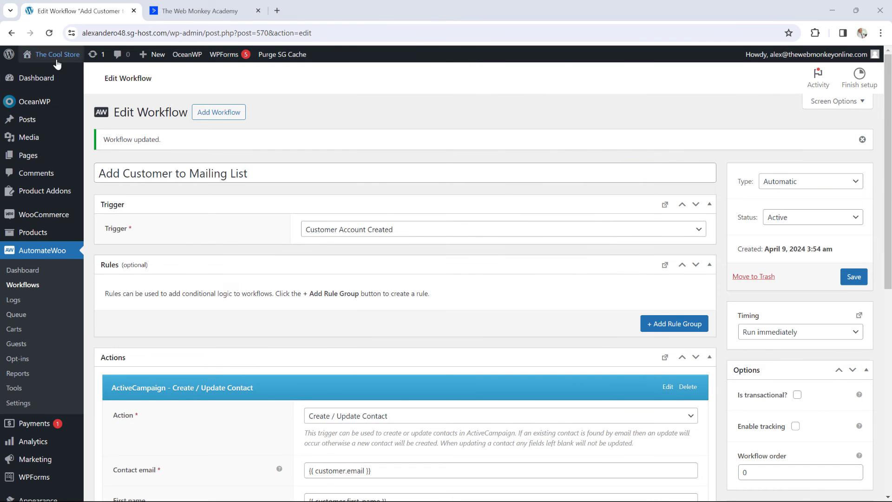
pyautogui.moveTo(63, 216)
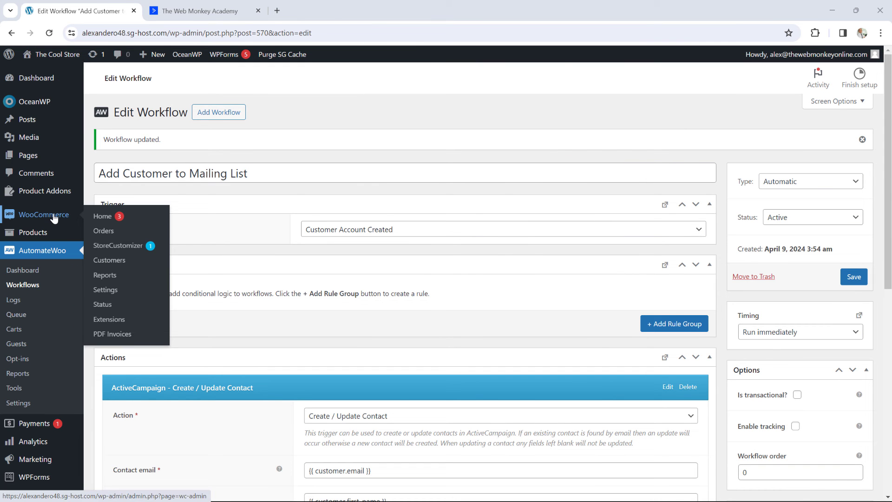
pyautogui.click(103, 231)
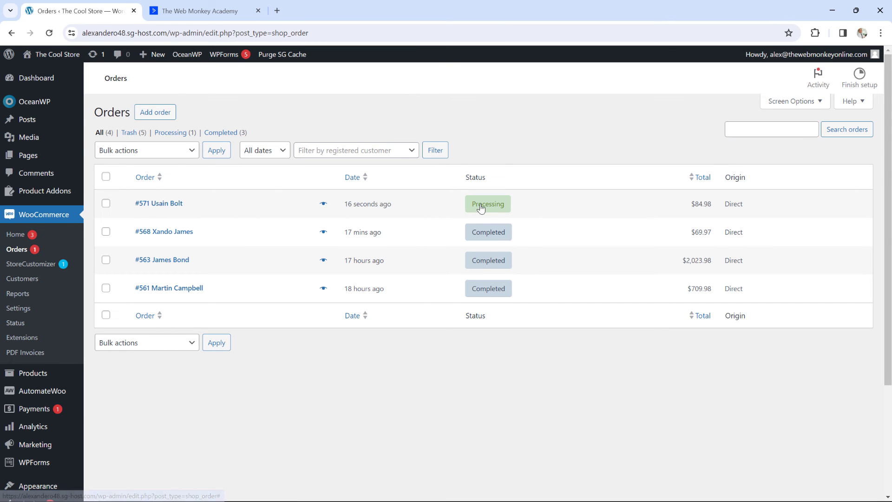
pyautogui.click(163, 206)
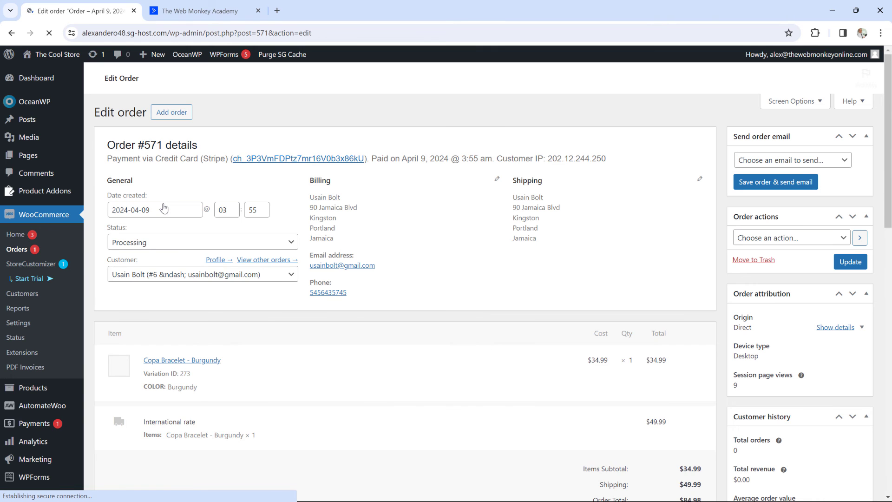
pyautogui.click(144, 245)
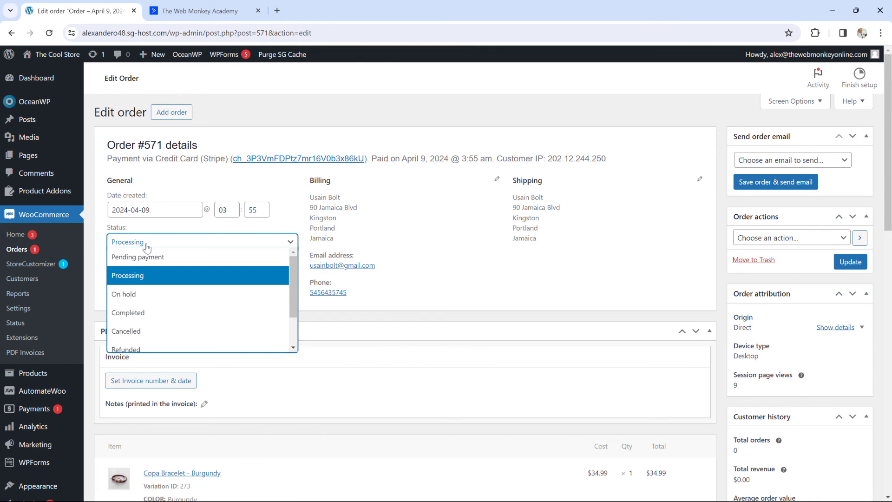
pyautogui.click(142, 313)
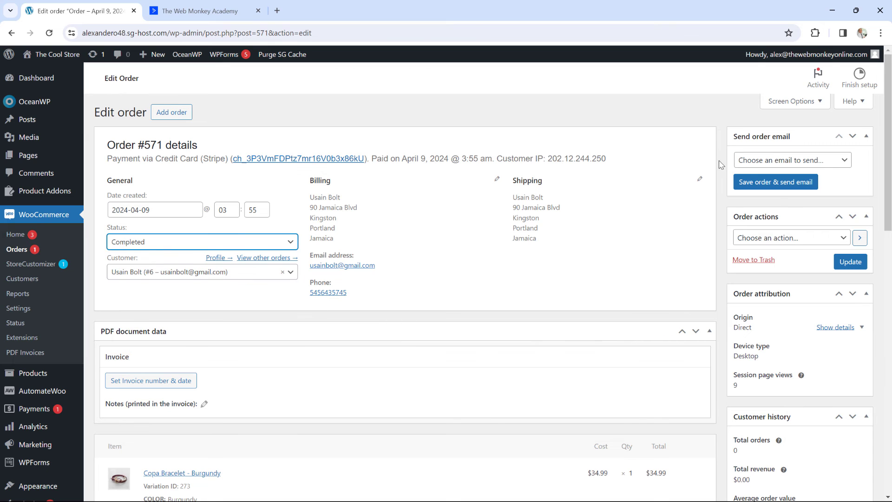
pyautogui.click(845, 263)
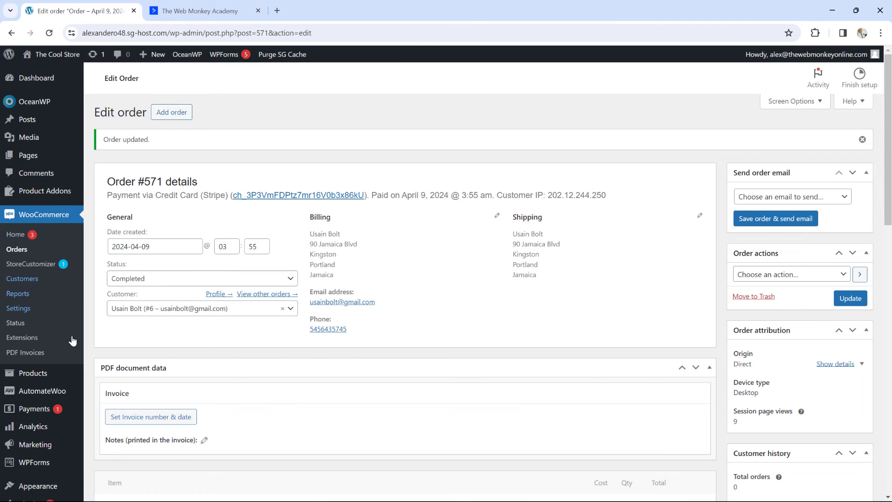
# Open the AutomateWoo workflows list and reload it to check the run count of "Add Customer to Mailing List".
pyautogui.moveTo(60, 392)
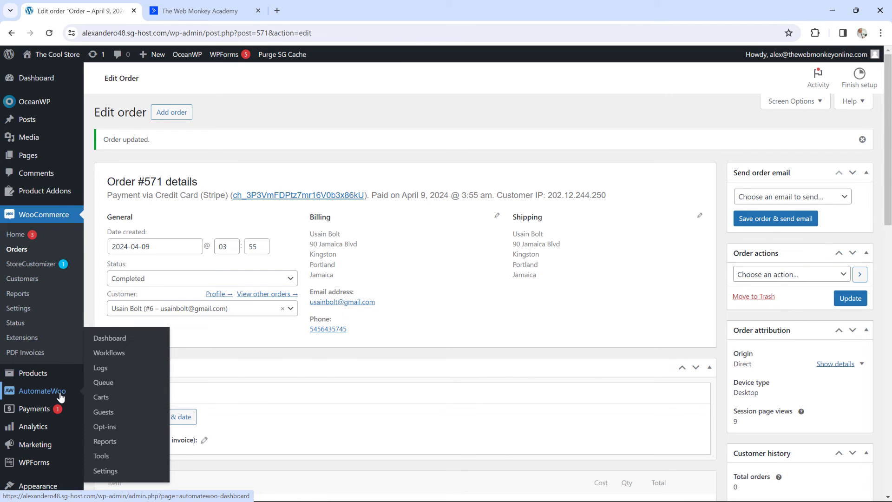
pyautogui.click(124, 354)
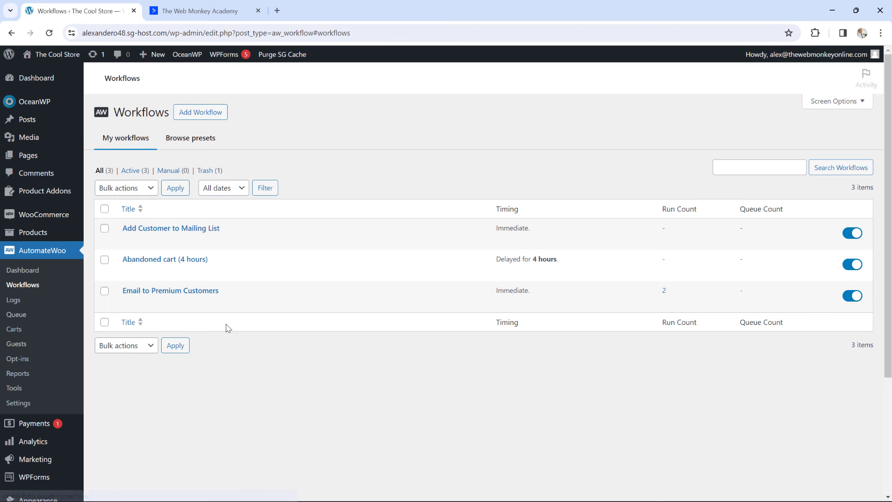
pyautogui.click(50, 34)
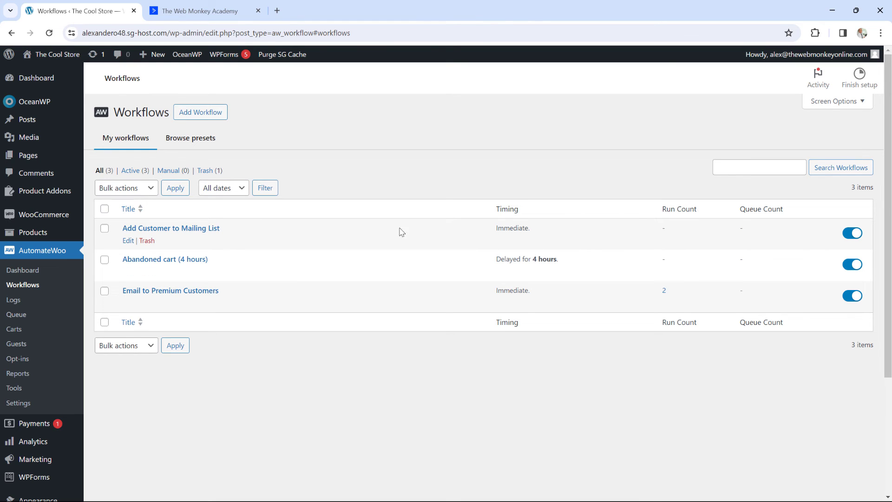
# Switch to ActiveCampaign, reload the lists and open the WooCommerce Guests list to check its contacts.
pyautogui.click(206, 8)
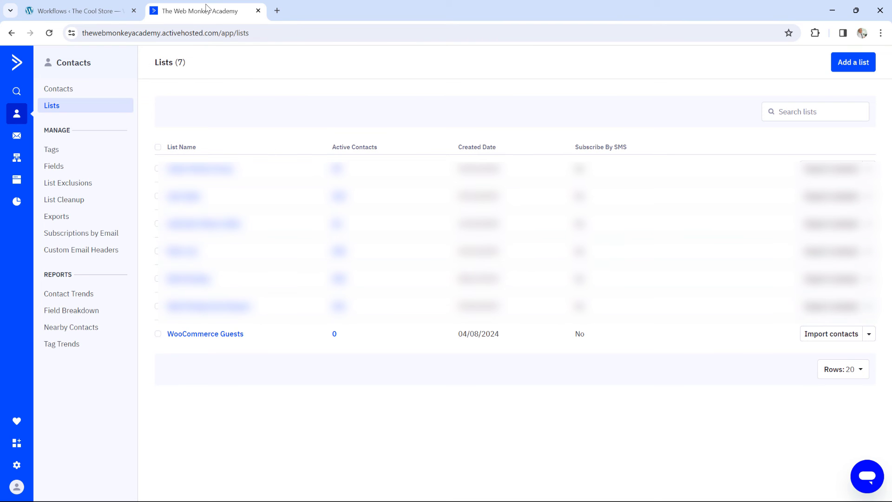
pyautogui.click(49, 32)
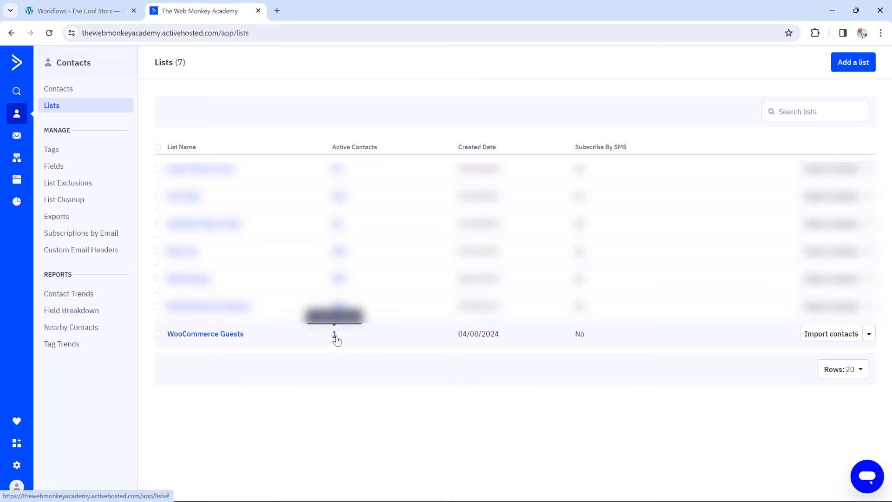
pyautogui.click(218, 338)
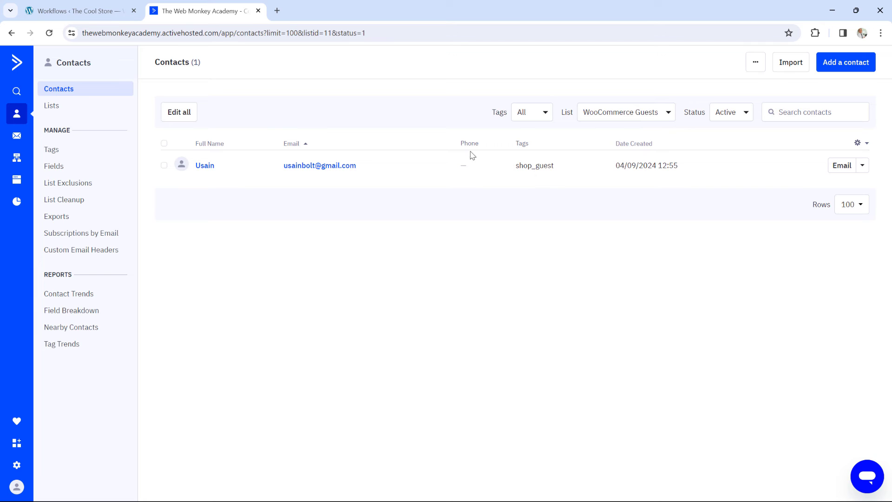
# Return to the store admin and recheck the run counts in the AutomateWoo workflows list.
pyautogui.click(104, 4)
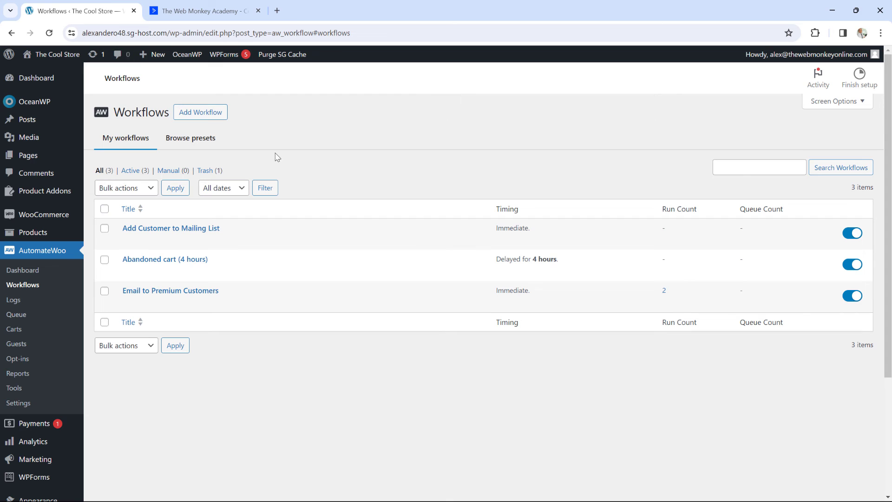
pyautogui.click(49, 33)
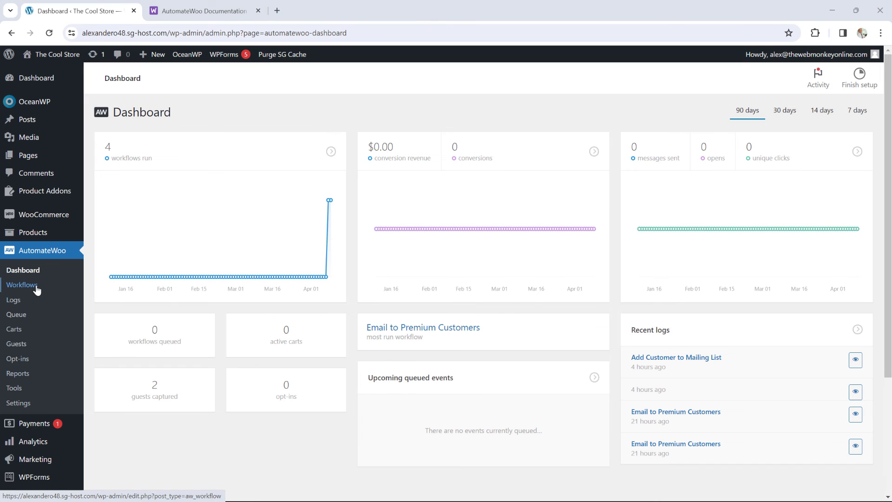
pyautogui.click(22, 285)
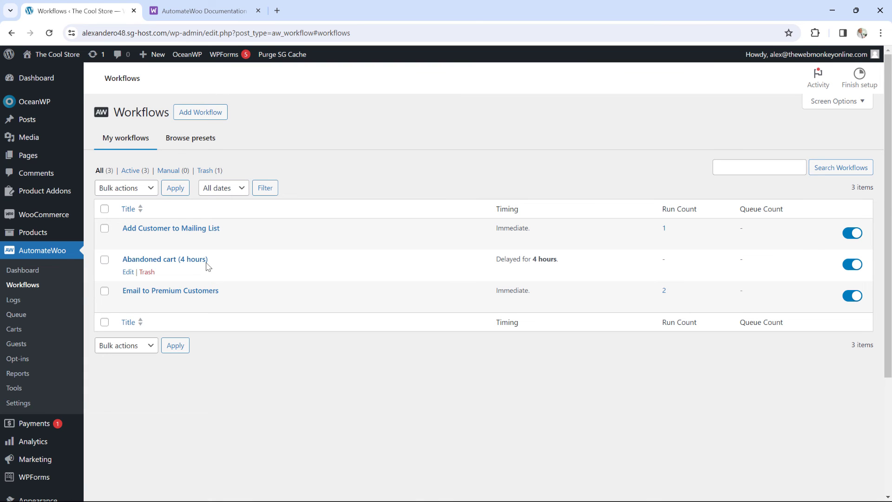
# Review AutomateWoo's logs, queue, carts, guests and opt-ins, plus the Workflows and Email & SMS Tracking reports.
pyautogui.click(18, 300)
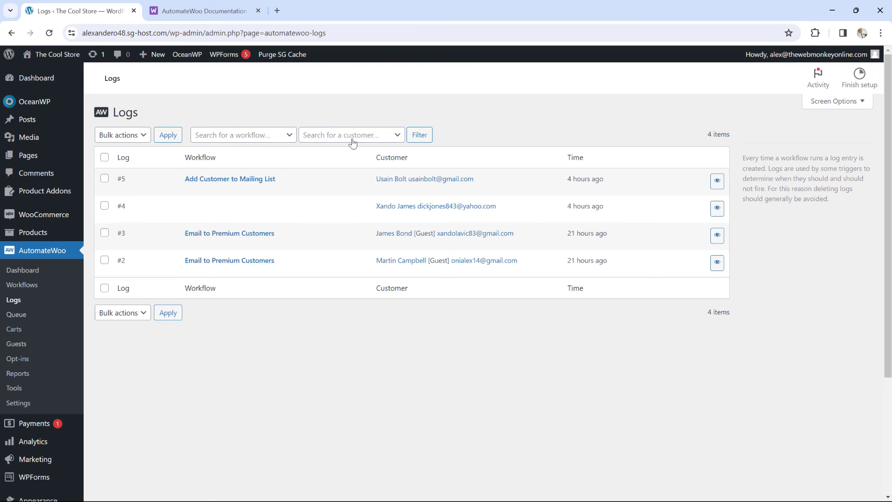
pyautogui.click(17, 315)
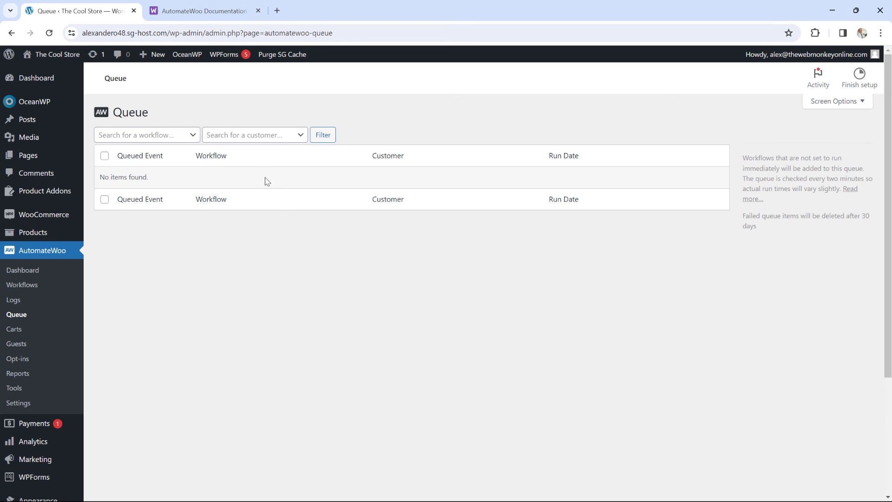
pyautogui.click(21, 330)
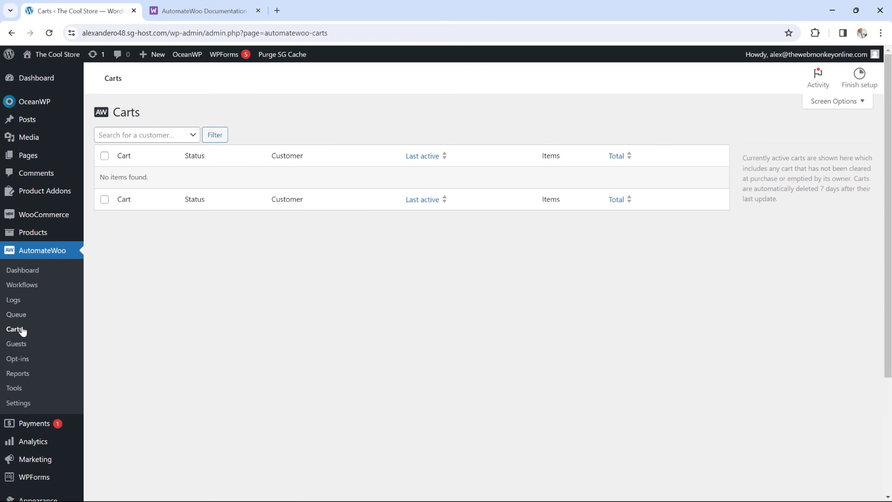
pyautogui.click(28, 344)
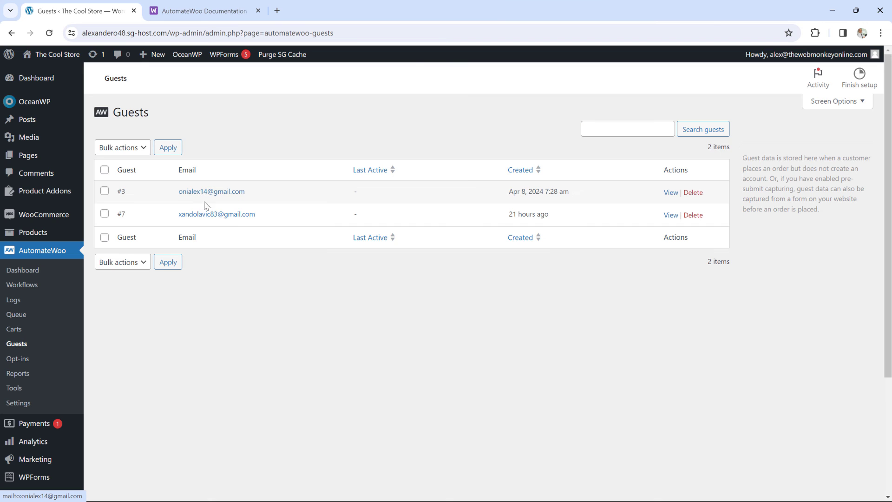
pyautogui.click(31, 361)
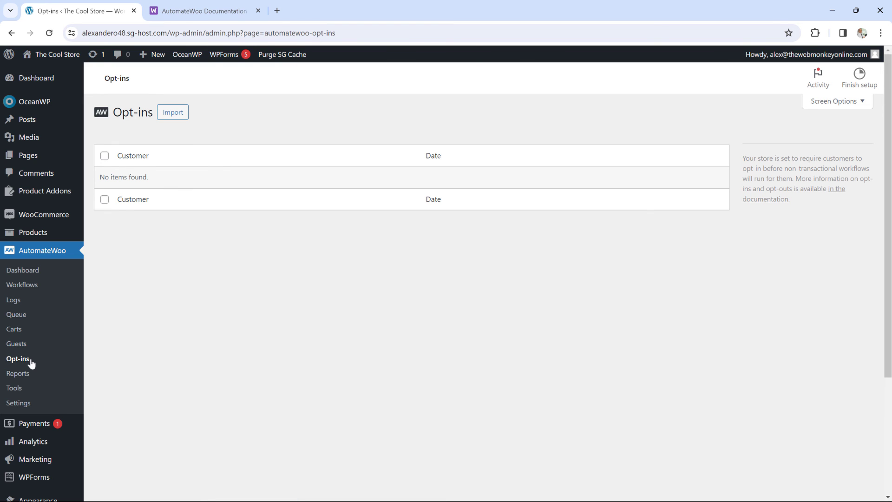
pyautogui.click(25, 377)
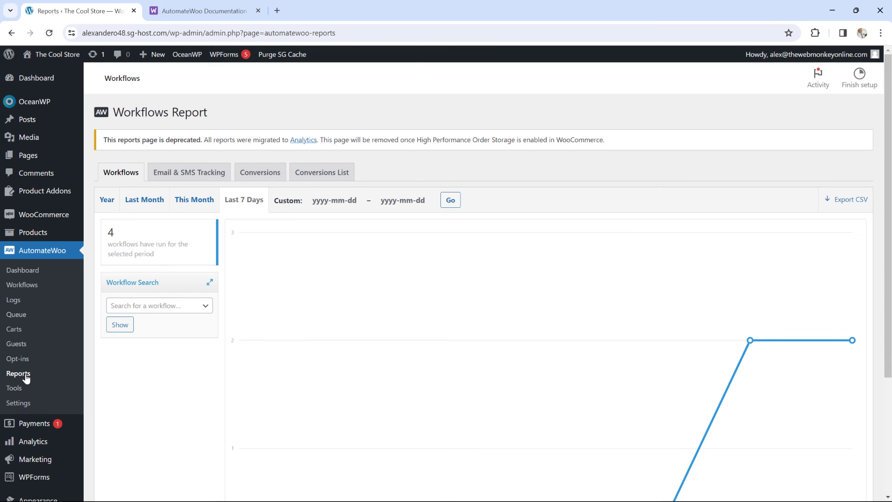
pyautogui.click(179, 173)
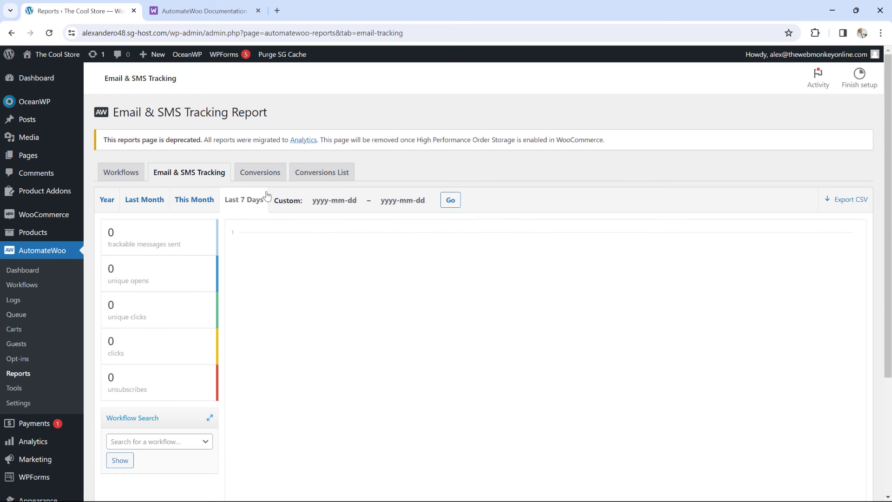
# Examine AutomateWoo's Opt-in Importer and Guest Eraser tools, returning to the list of tools without running either.
pyautogui.click(24, 389)
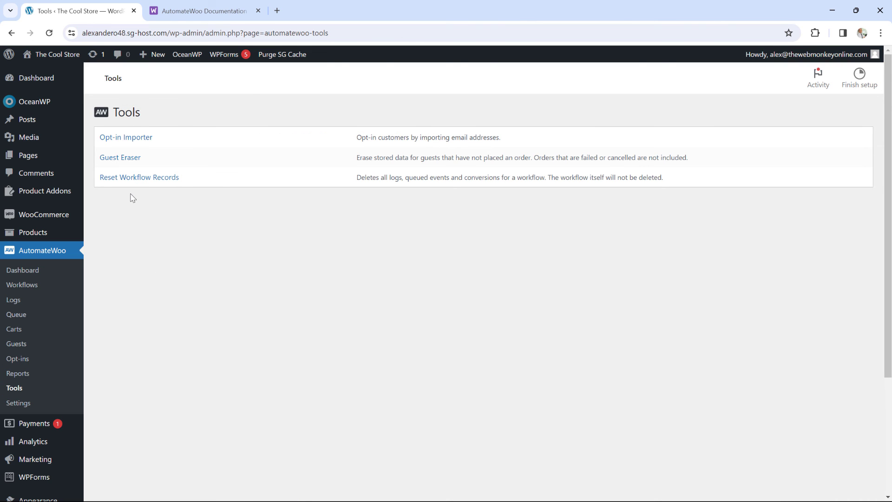
pyautogui.click(131, 139)
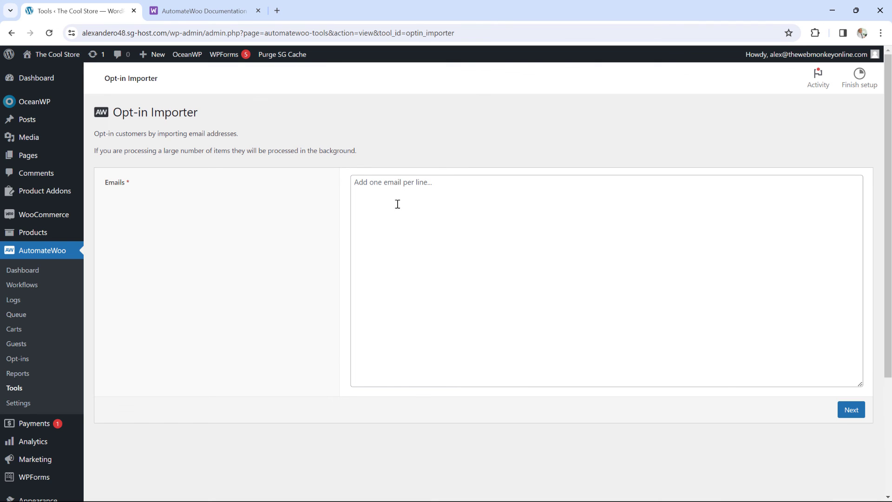
pyautogui.click(12, 32)
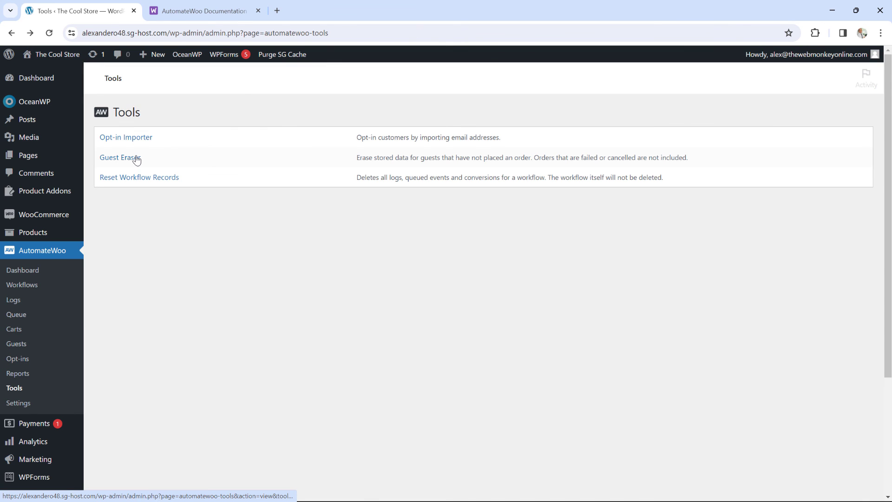
pyautogui.click(137, 158)
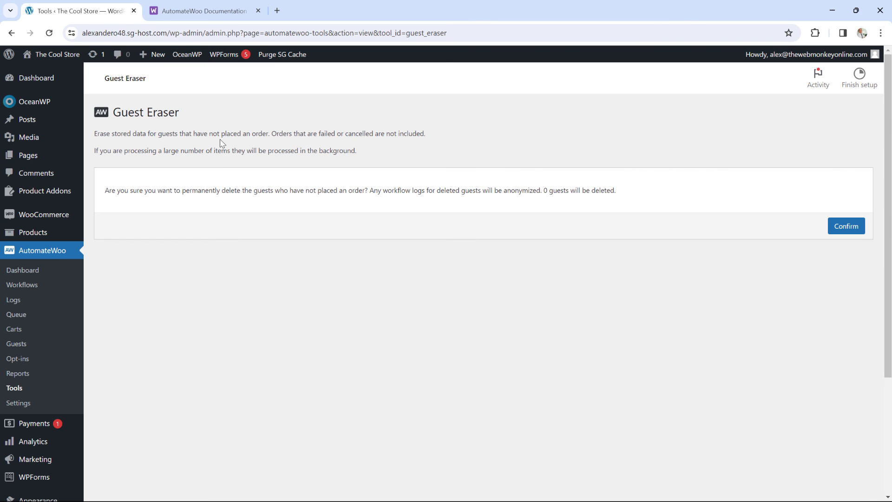
pyautogui.click(66, 55)
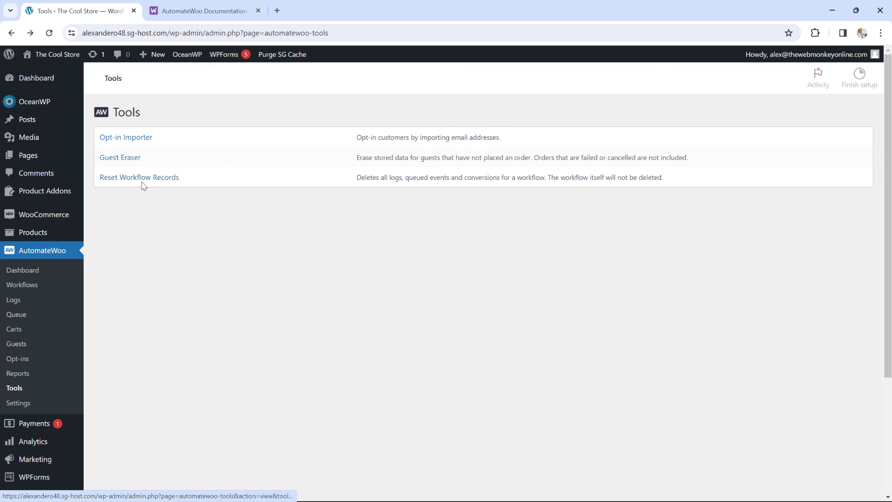
# Preview resetting the records of the Email to Premium Customers workflow, stopping before the final confirmation.
pyautogui.click(154, 180)
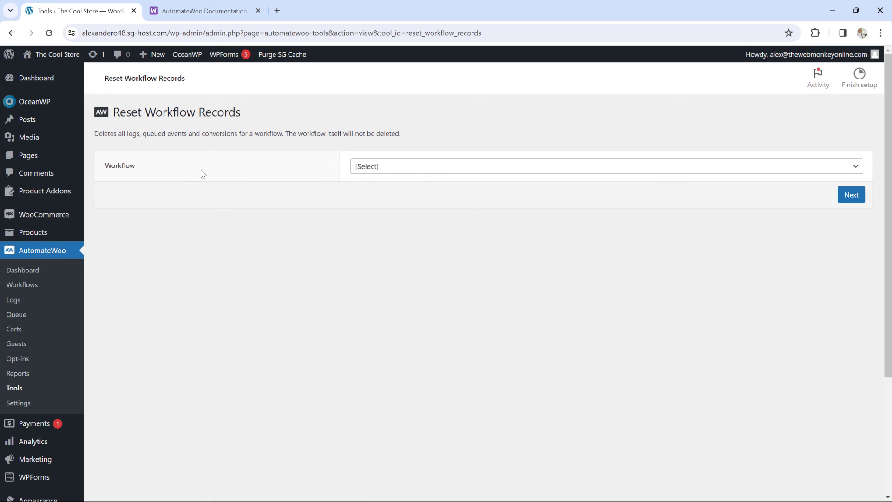
pyautogui.click(366, 172)
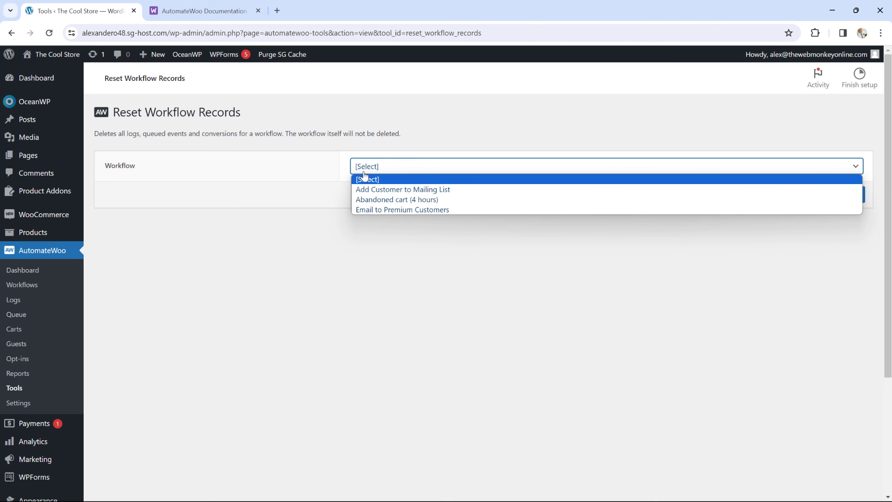
pyautogui.click(375, 210)
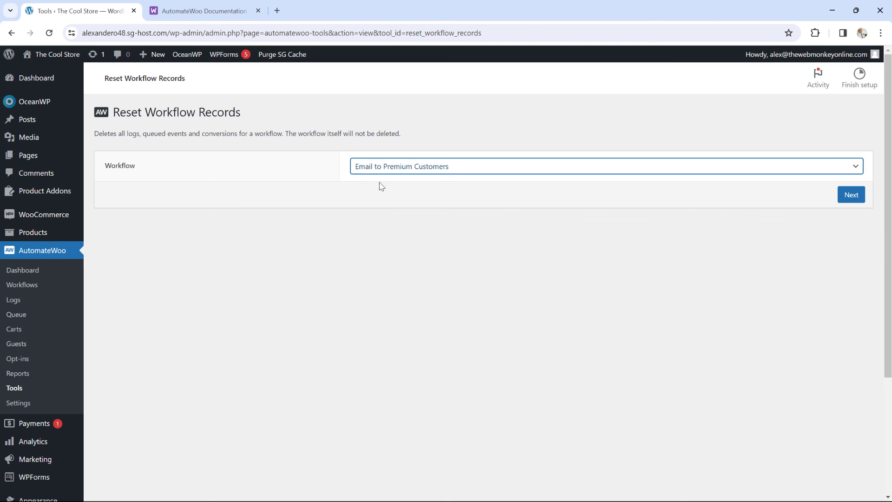
pyautogui.click(844, 200)
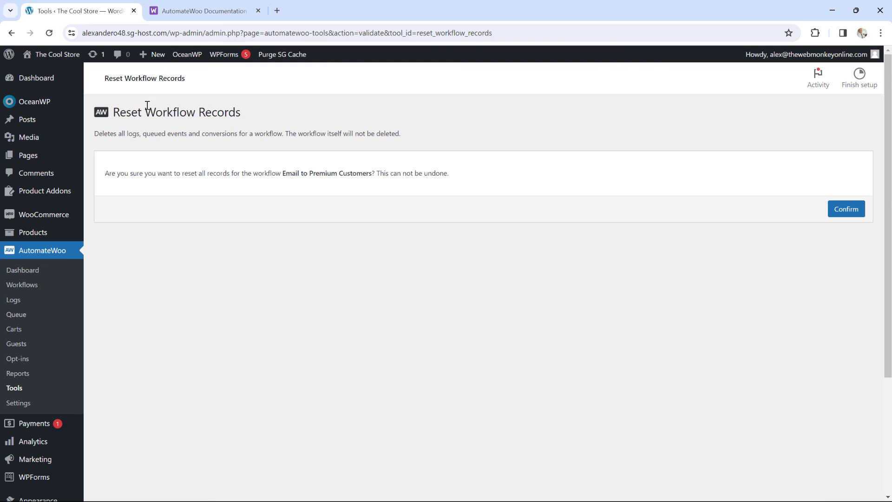
# Browse the preset workflows offered by AutomateWoo, such as the abandoned cart, card expiry and cross-sell presets.
pyautogui.click(46, 288)
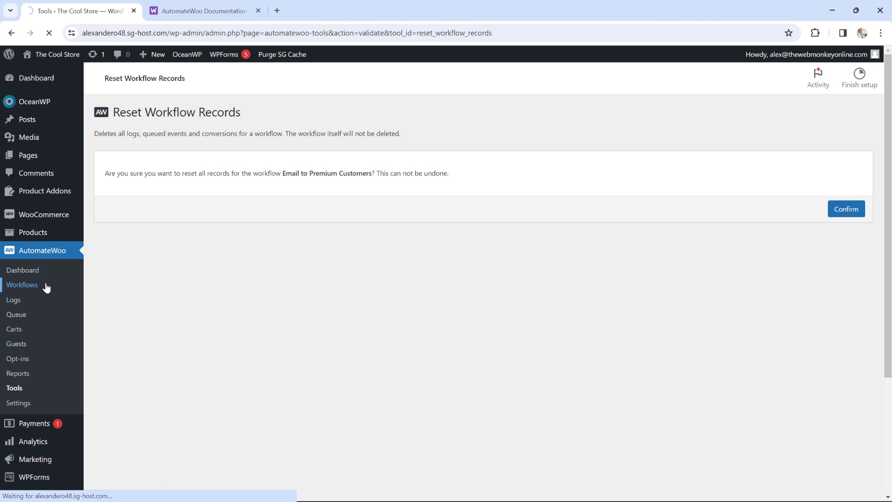
pyautogui.click(186, 140)
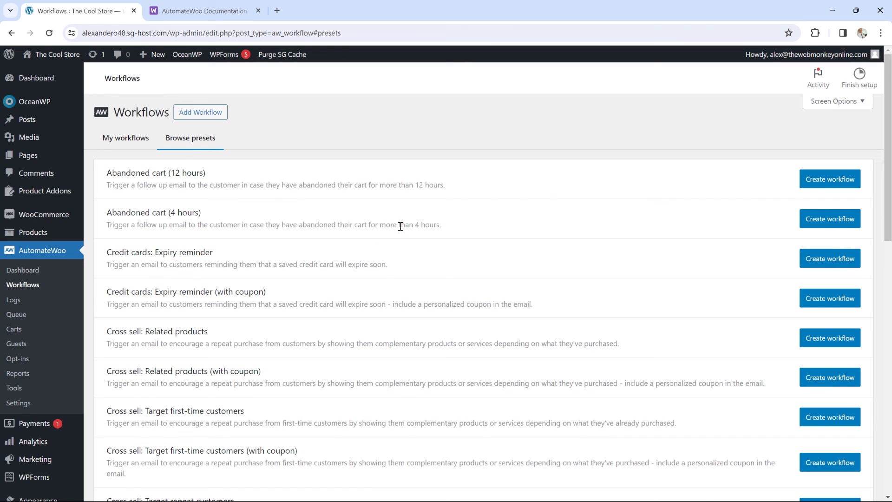
pyautogui.scroll(-1, 400, 226)
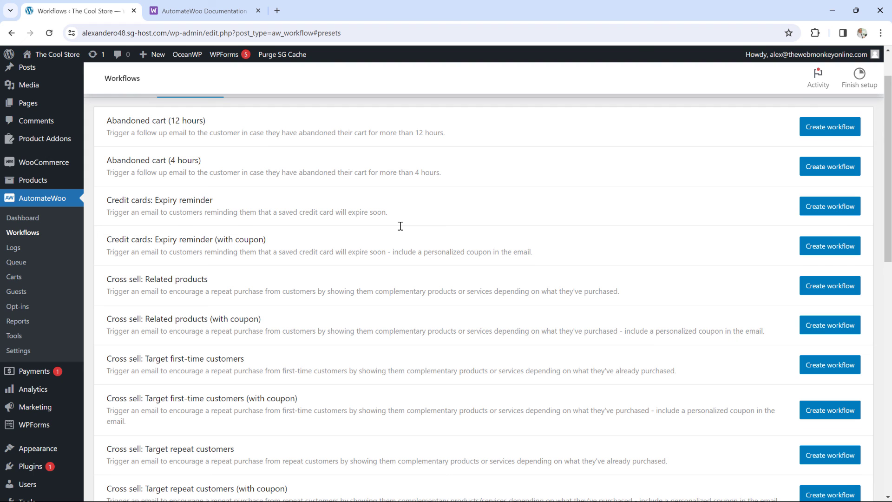
# Look through the further AutomateWoo presets for repeat-customer cross-selling, loyalty rewards and new-customer welcome emails.
pyautogui.scroll(-2, 400, 226)
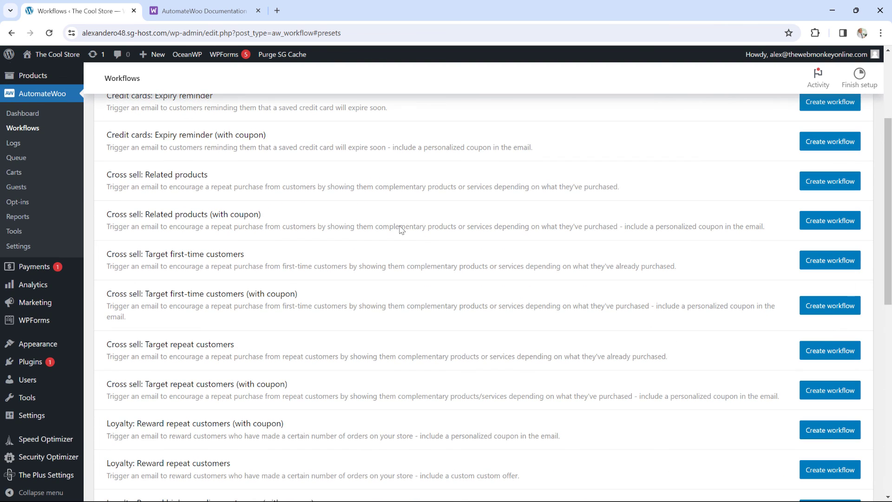
pyautogui.scroll(-1, 400, 228)
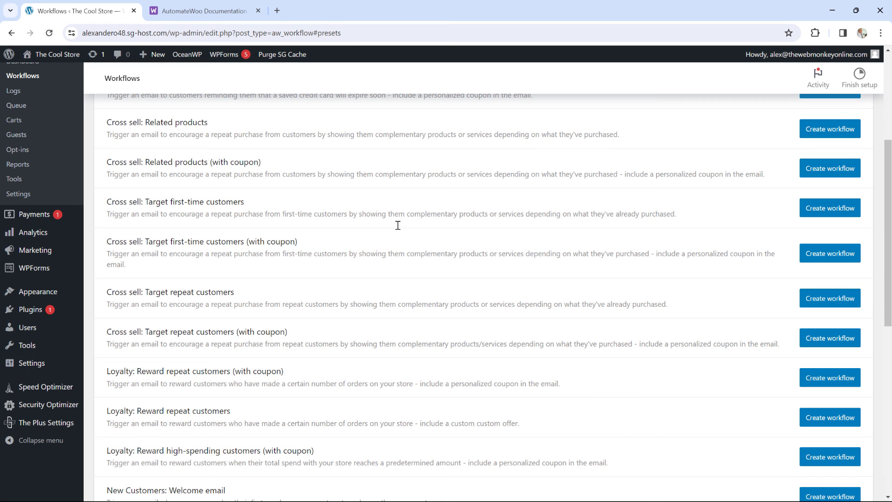
pyautogui.scroll(-1, 397, 227)
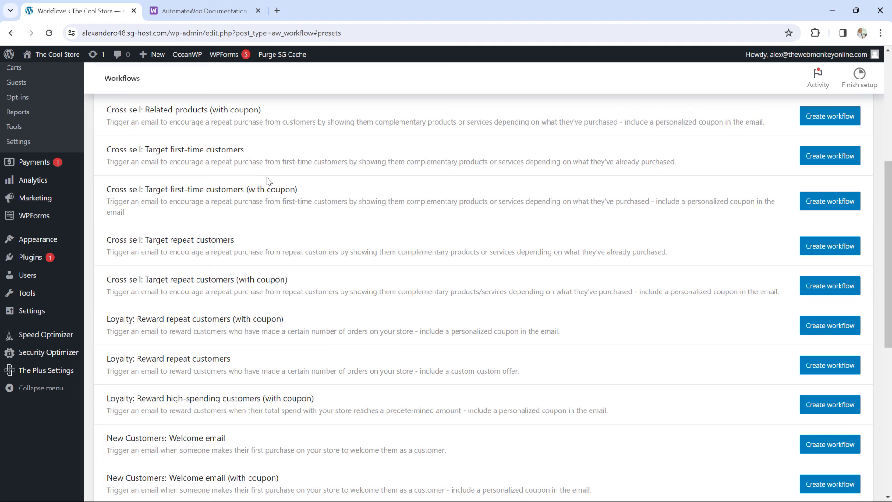
# Switch to the AutomateWoo documentation page and review its contents, including the Emails, Refer A Friend, Workflows, WooCommerce Subscriptions and Twilio SMS topics.
pyautogui.click(183, 9)
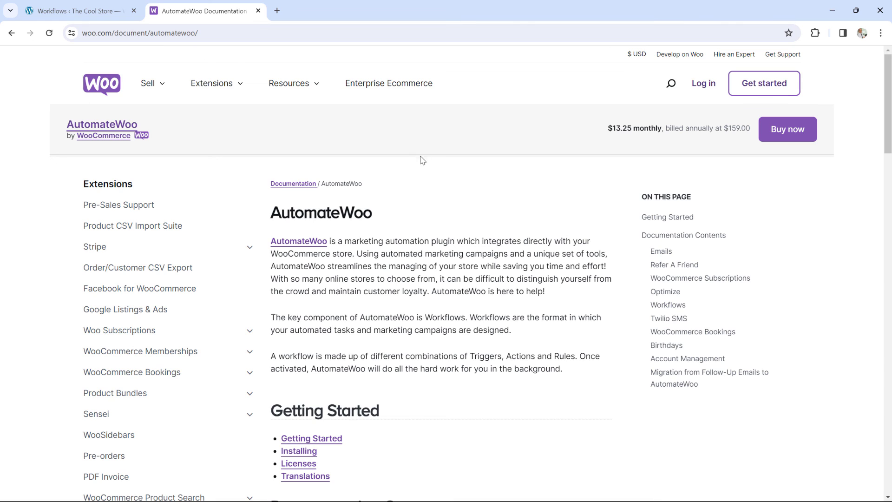
pyautogui.scroll(-5, 440, 166)
pyautogui.scroll(-5, 440, 166)
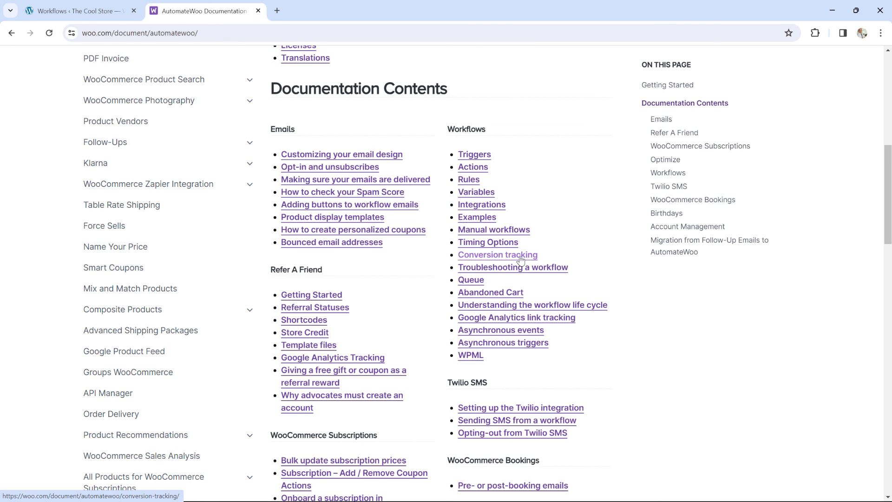
pyautogui.scroll(-2, 522, 256)
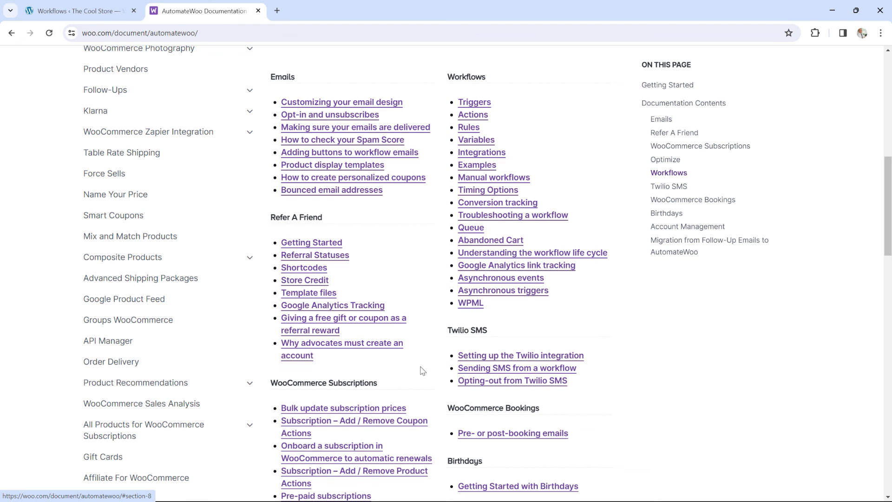
pyautogui.scroll(-2, 519, 340)
pyautogui.moveTo(590, 309)
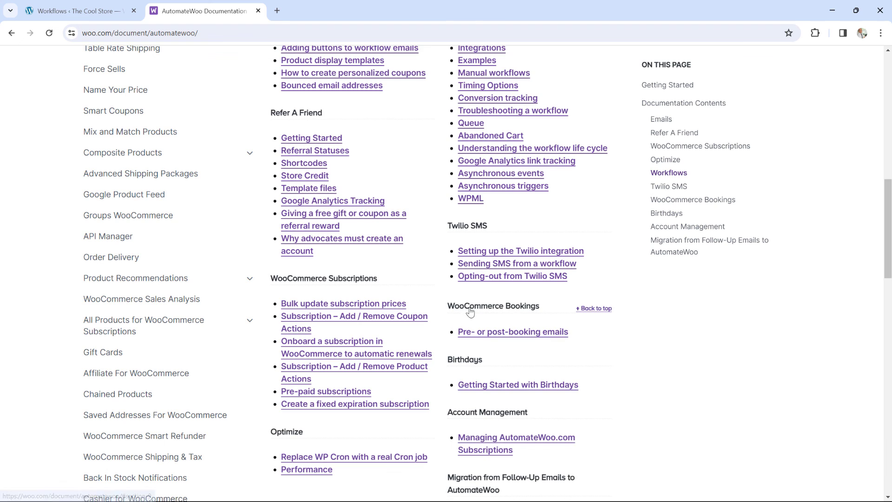
pyautogui.click(599, 309)
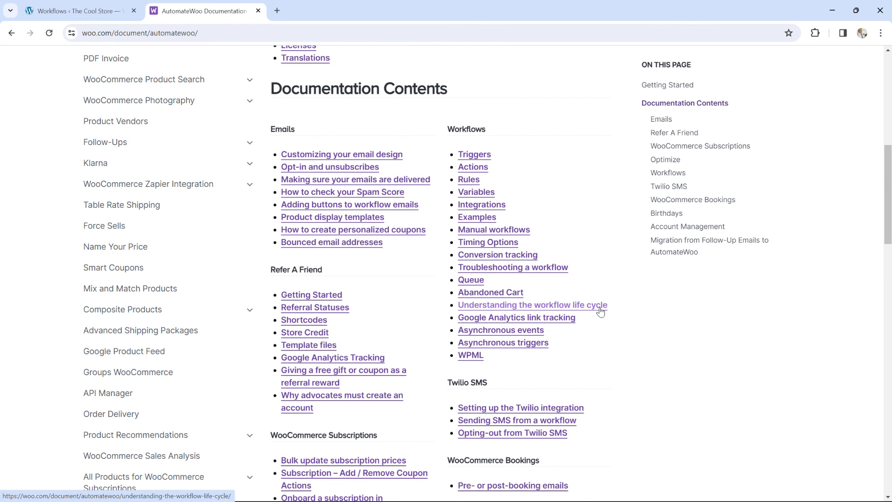